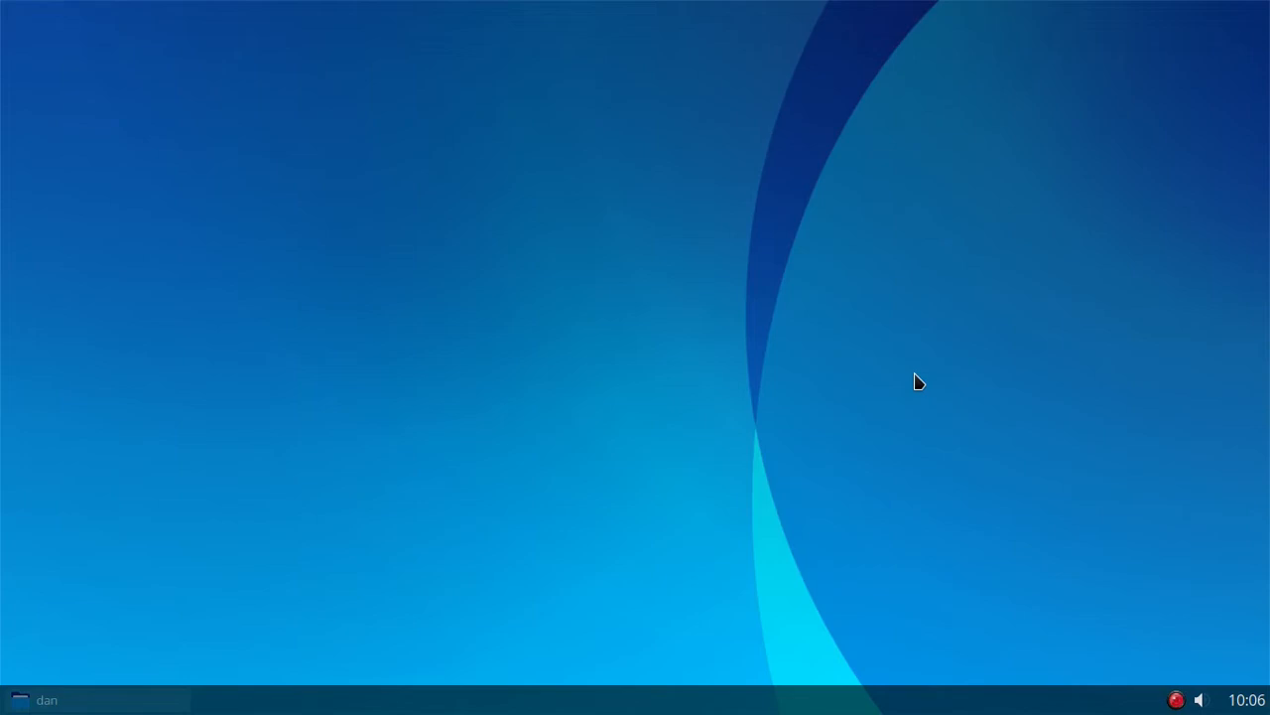
- Run the command yad --color to open the colour selection dialog
right_click(466, 225)
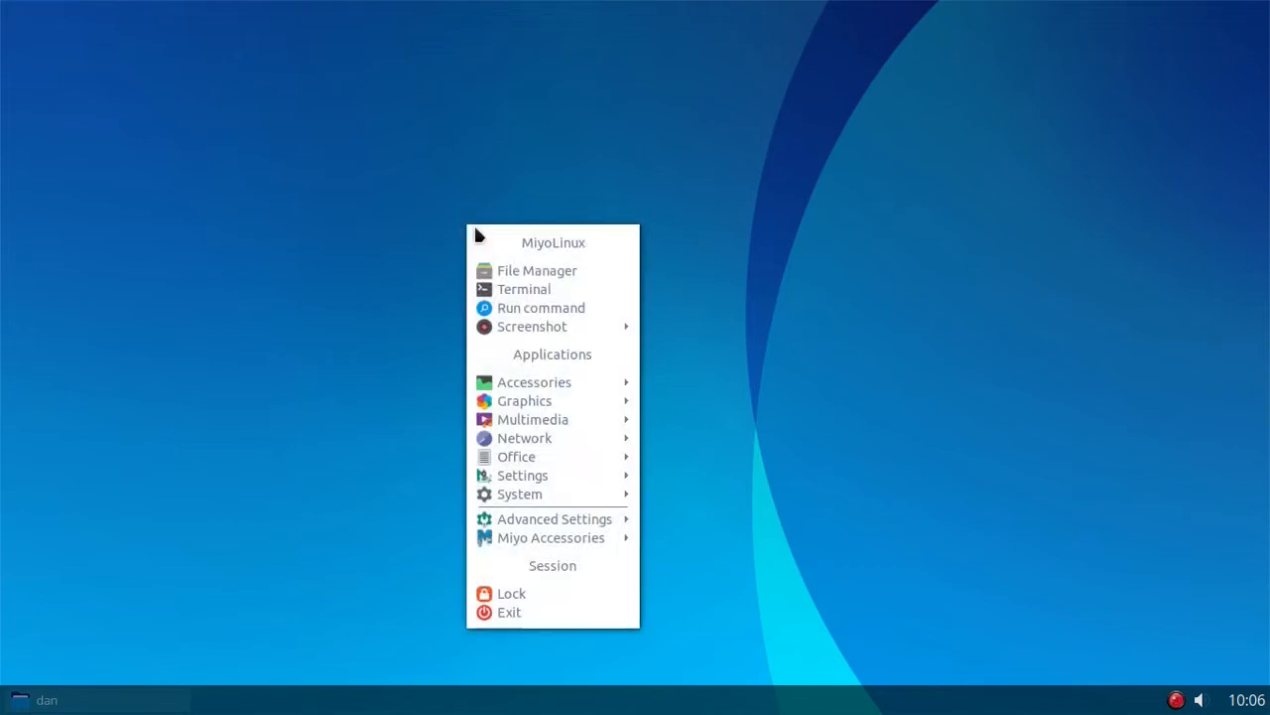
click(529, 310)
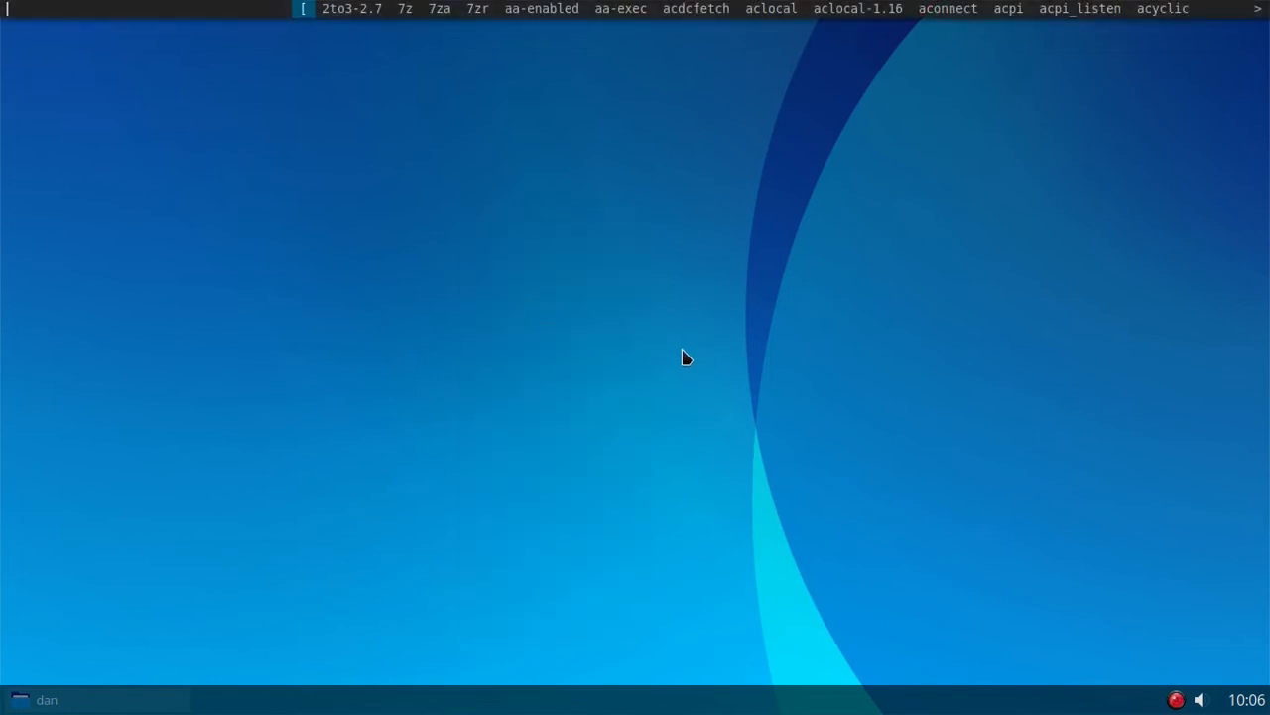
text(yad -)
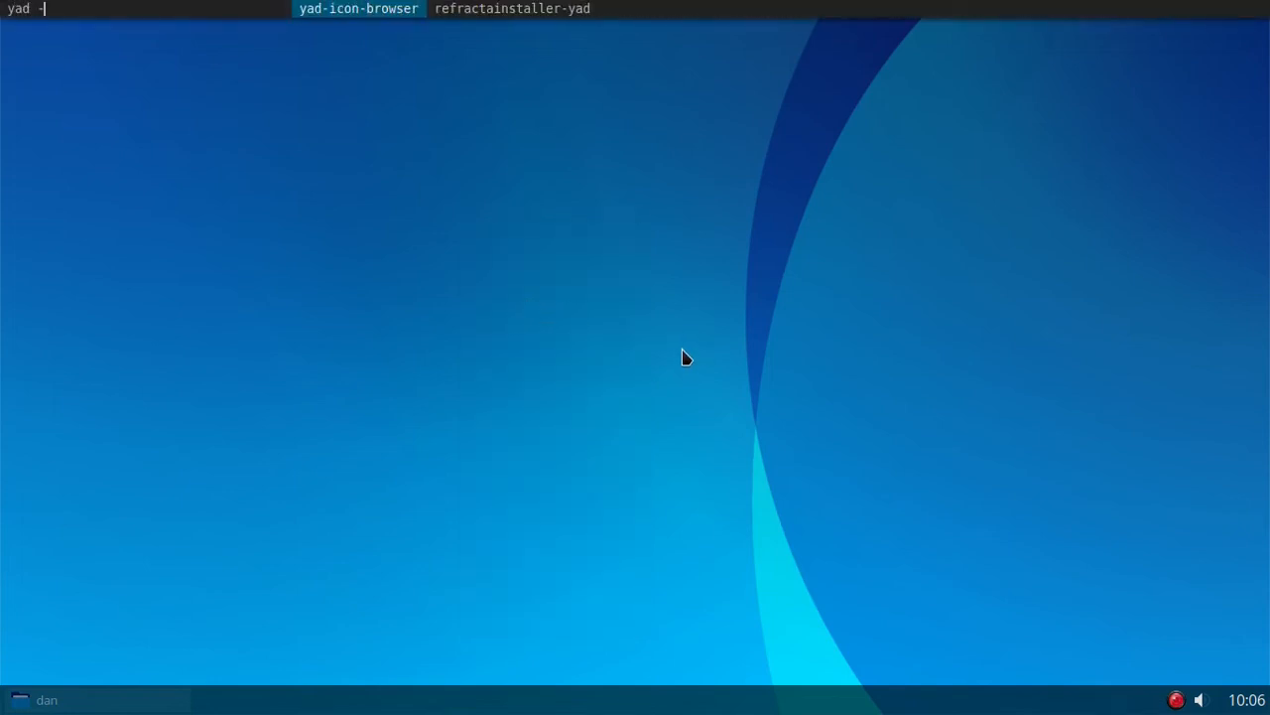
text(-color)
key(Return)
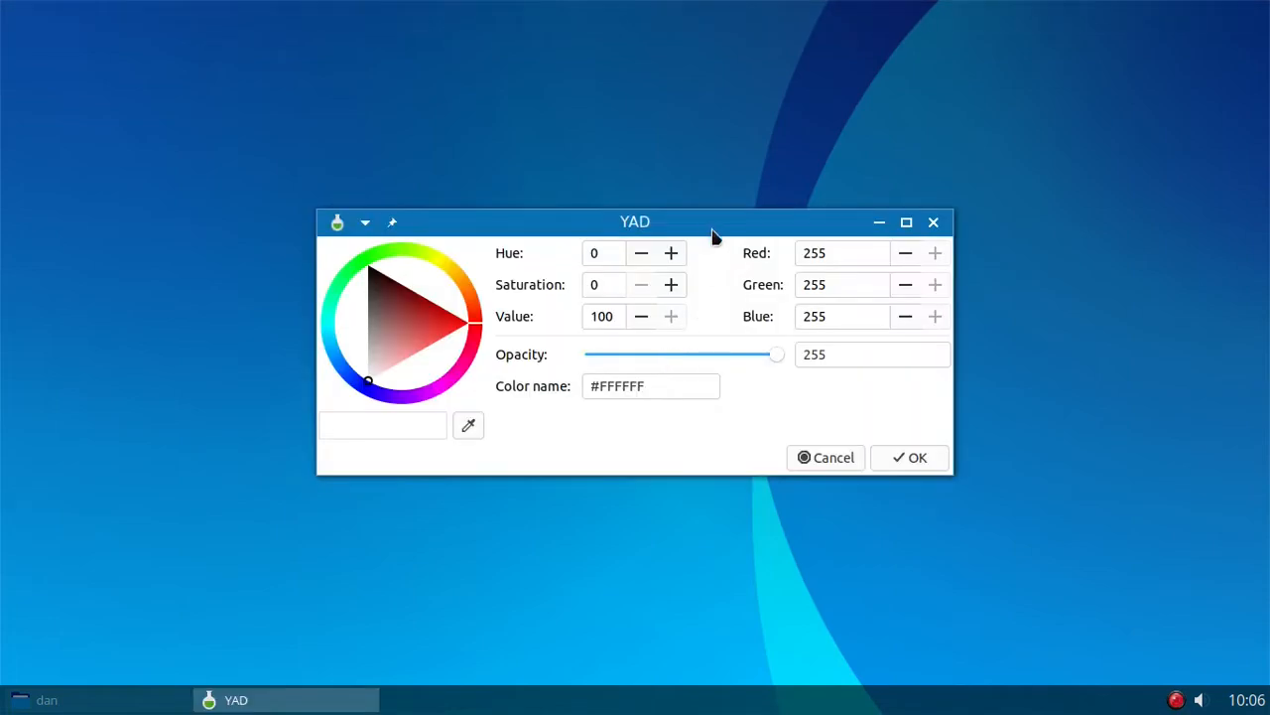
- Try sampling a colour from the screen with the eyedropper, and dismiss the colour dialog without accepting it
click(470, 428)
click(599, 452)
click(830, 457)
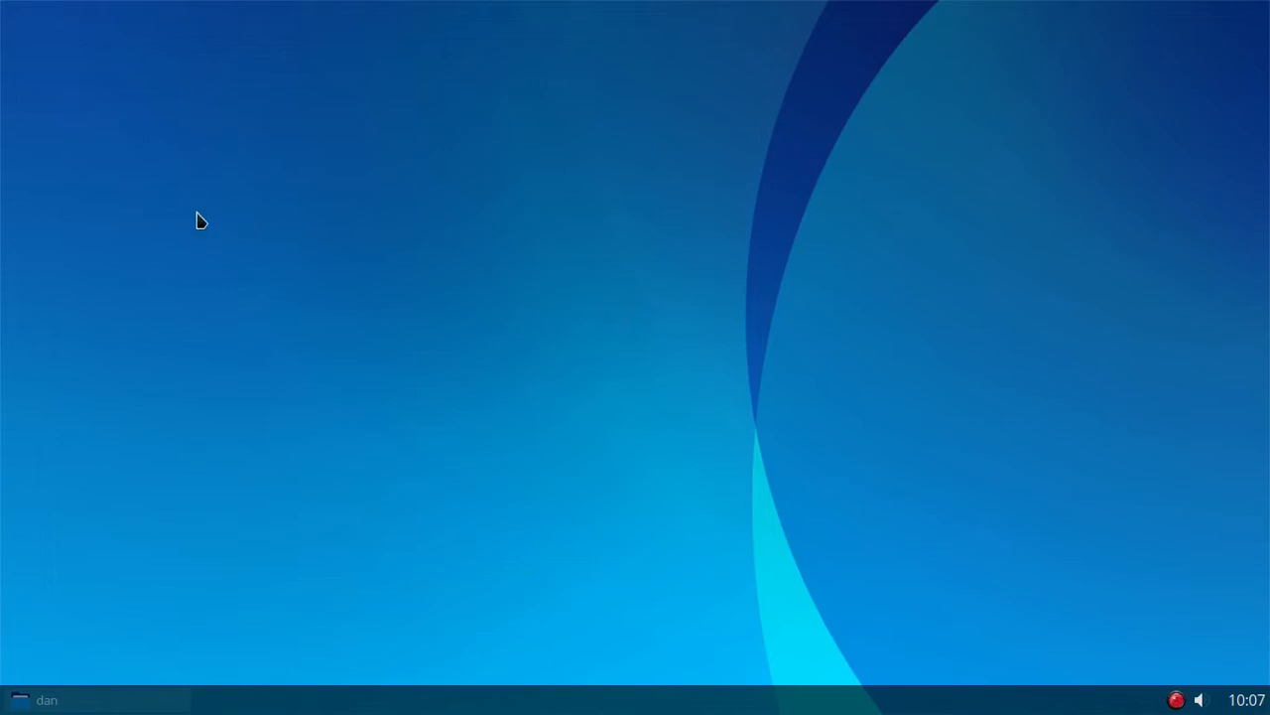
right_click(316, 219)
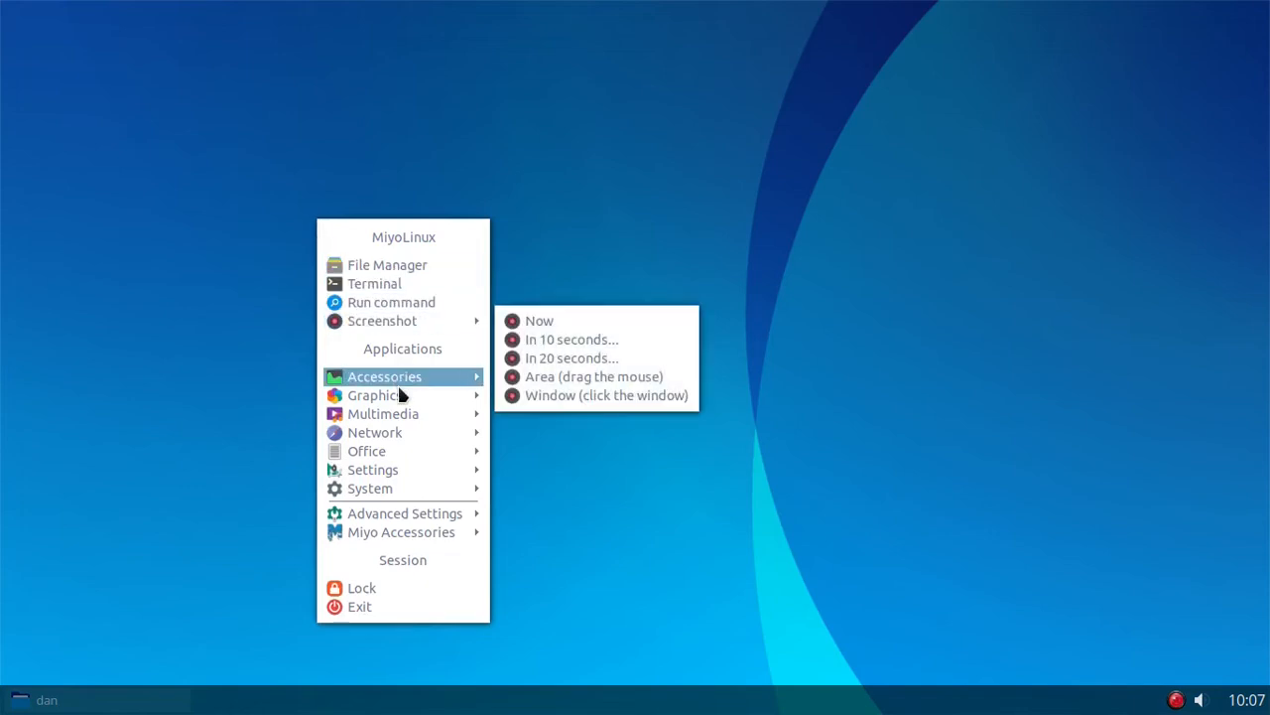
mouse_move(403, 383)
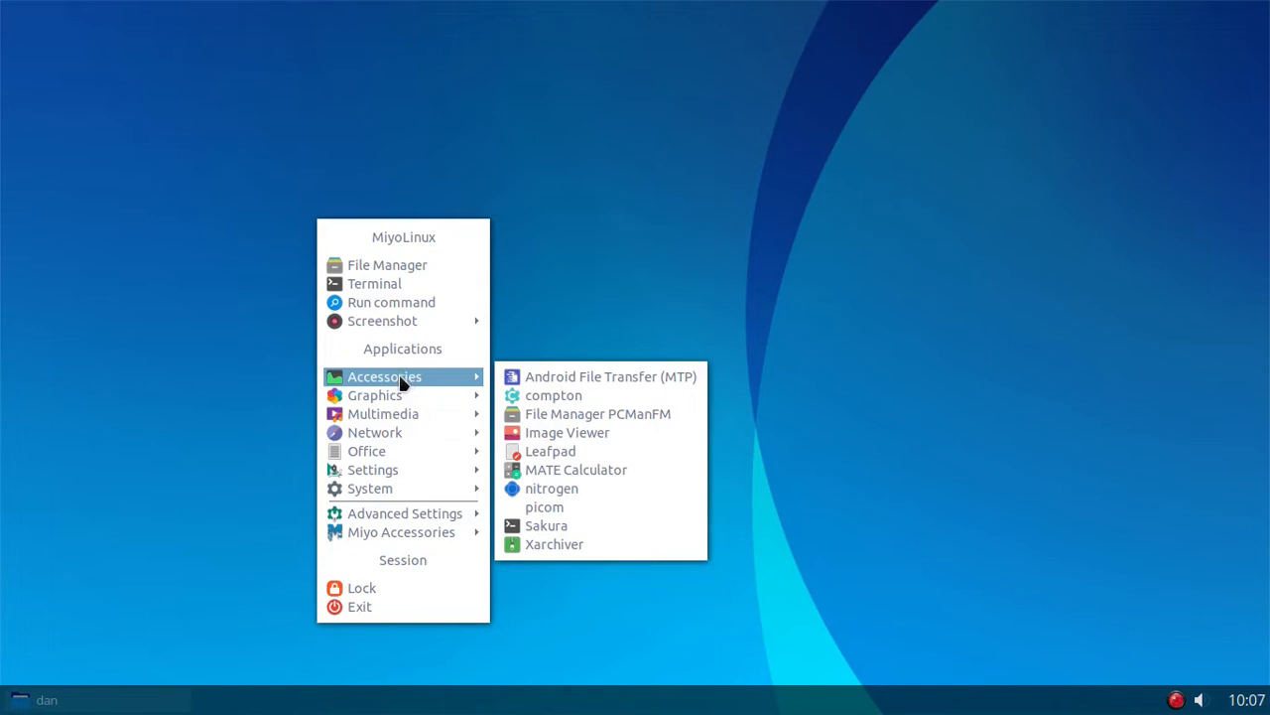
click(261, 373)
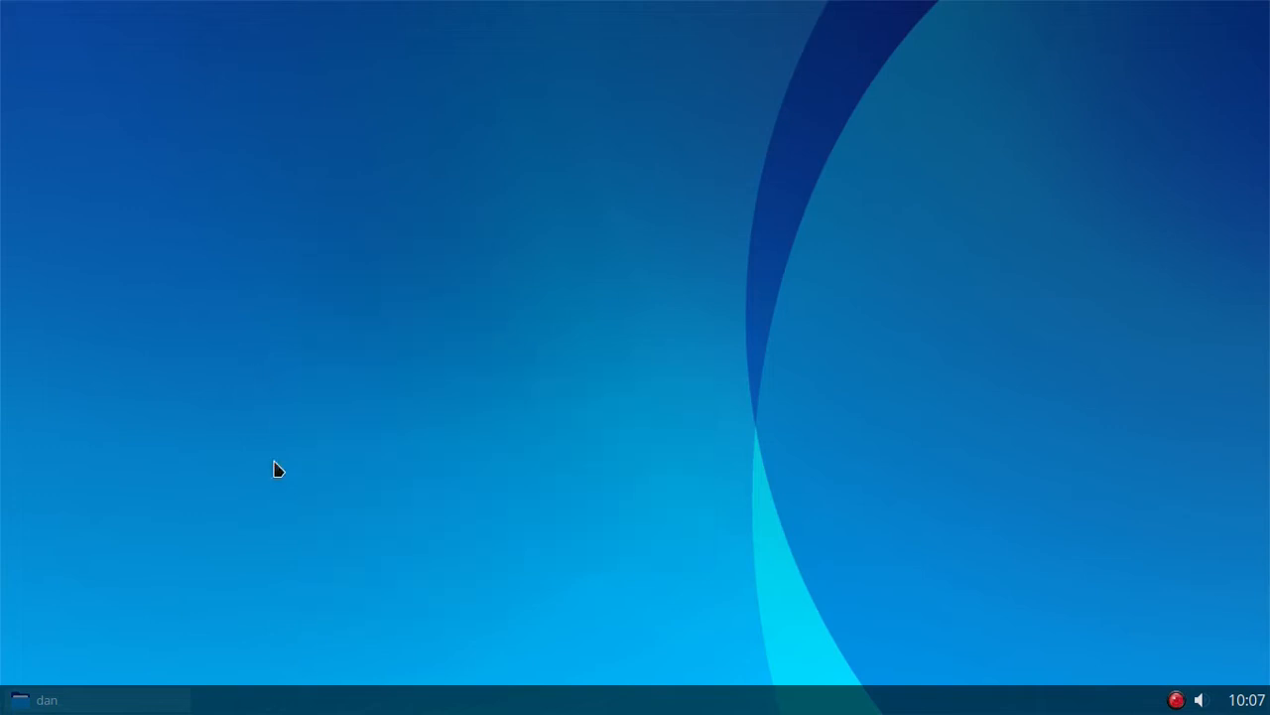
- Switch to the file manager and open the .local/share/applications folder inside the home folder
click(130, 702)
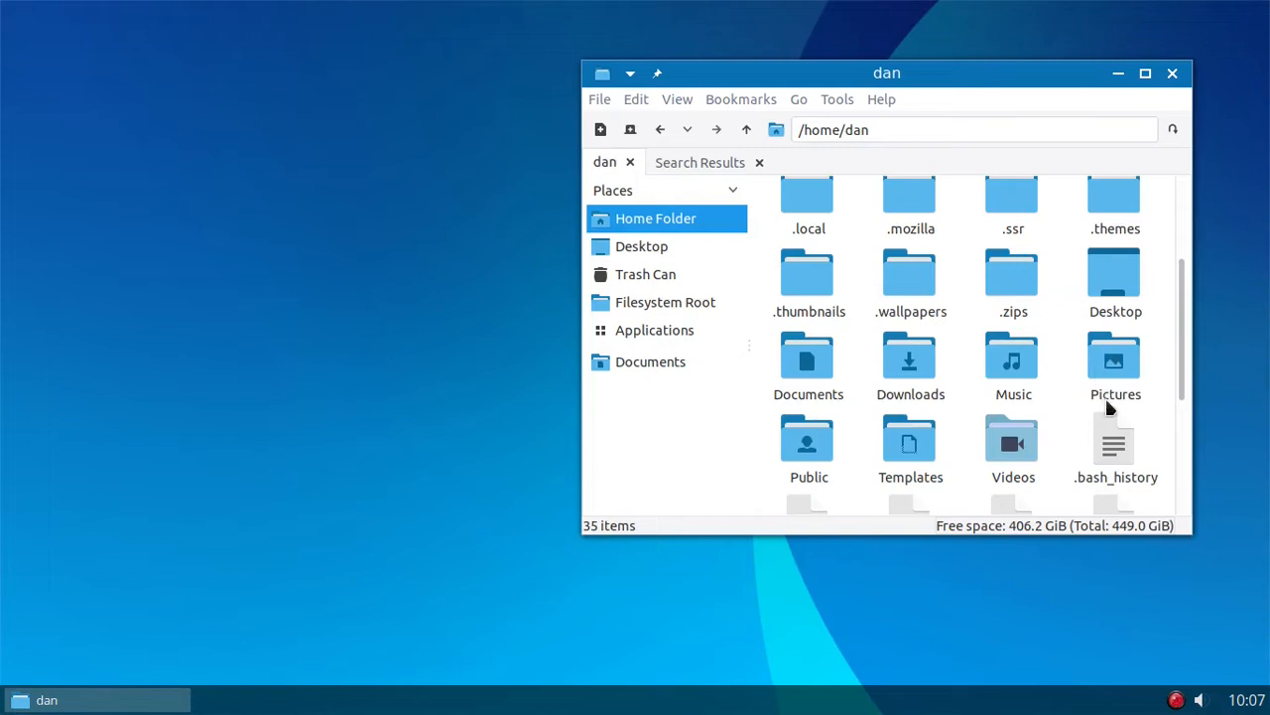
scroll(1086, 409, up, 2)
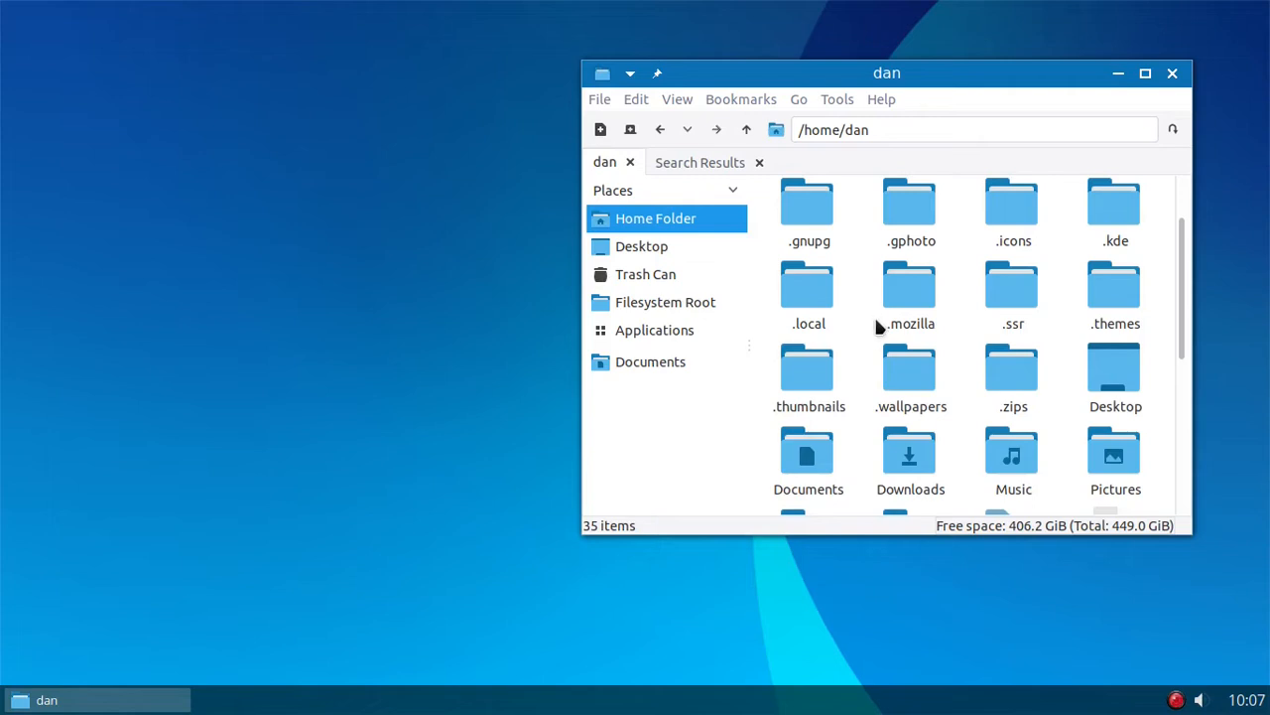
double_click(816, 300)
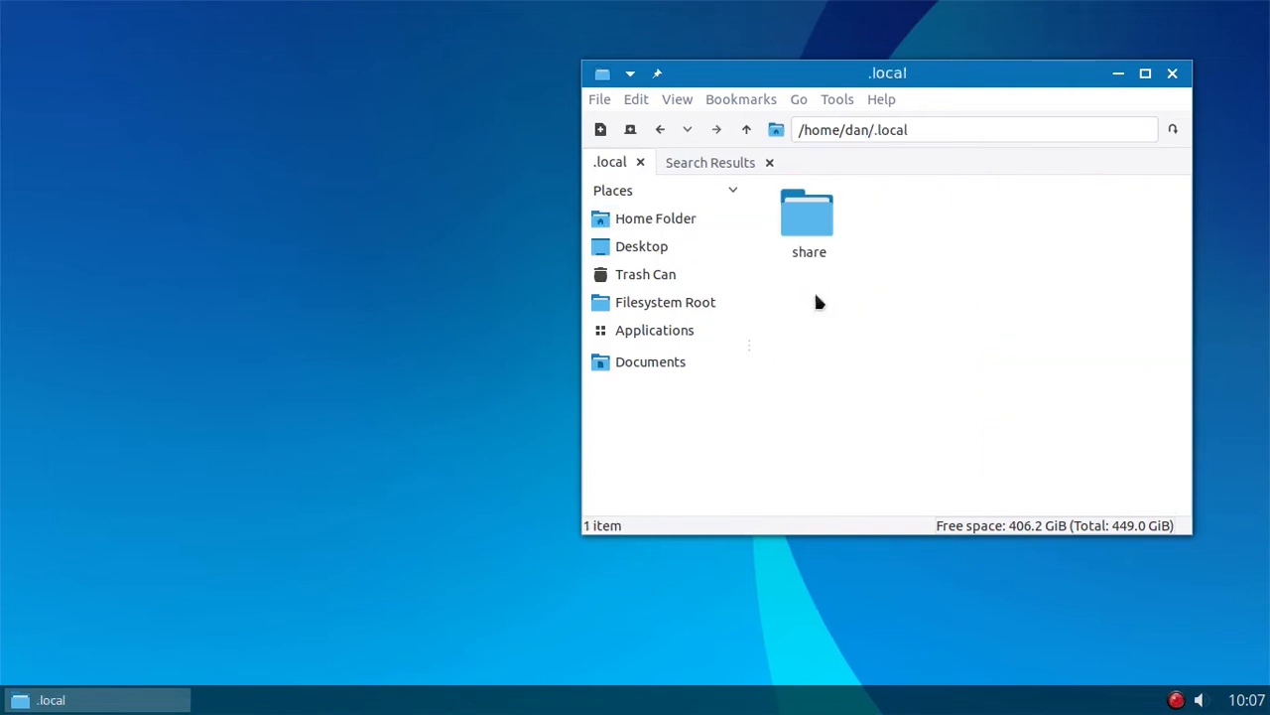
double_click(821, 222)
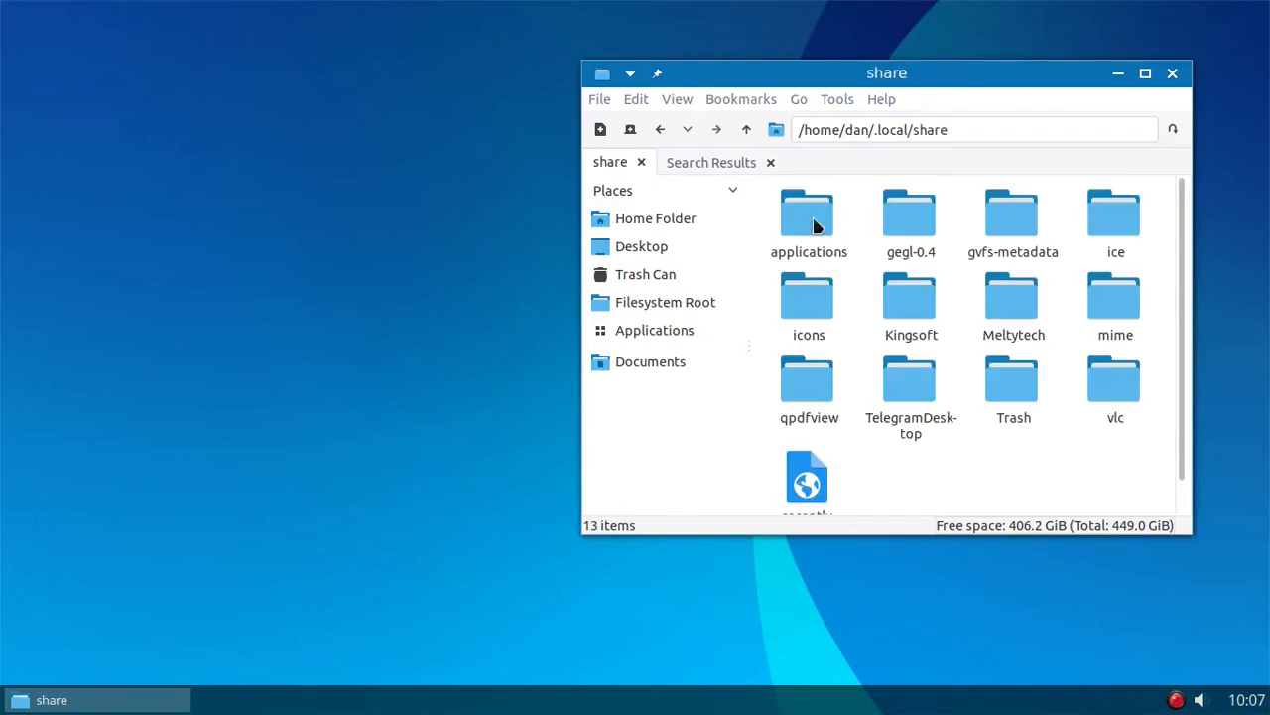
click(814, 226)
double_click(814, 226)
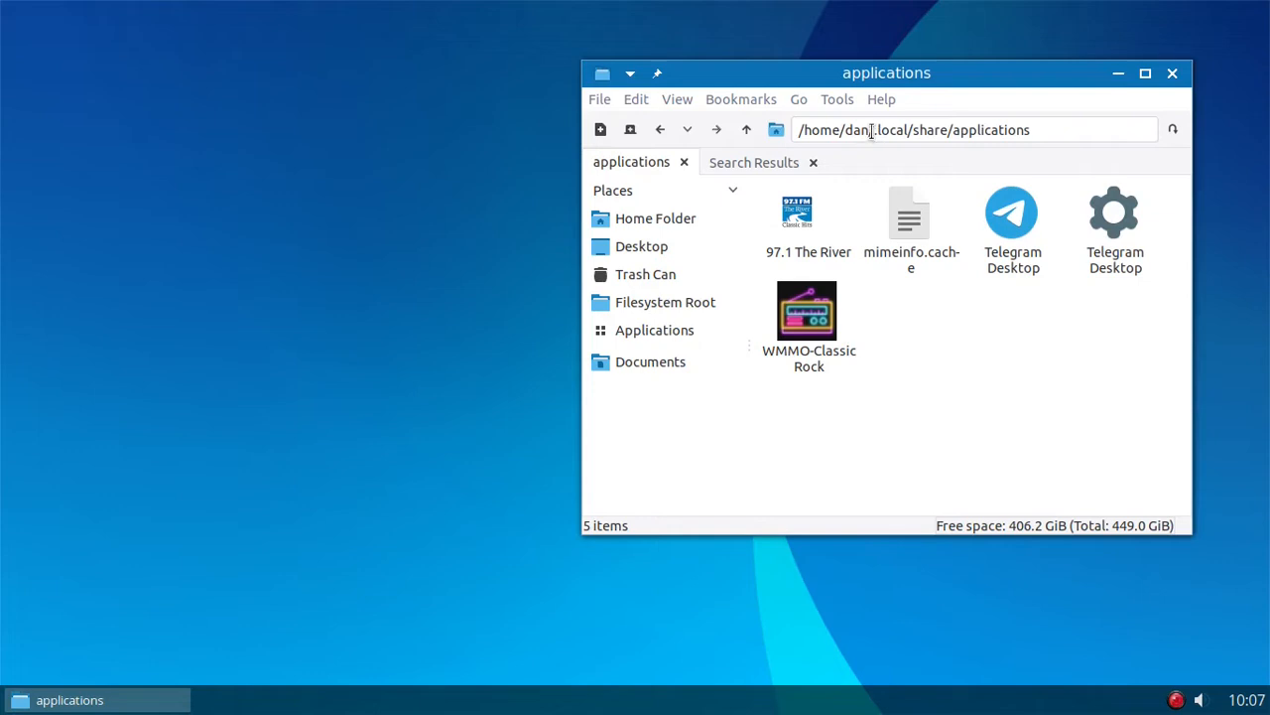
drag(873, 130, 1050, 136)
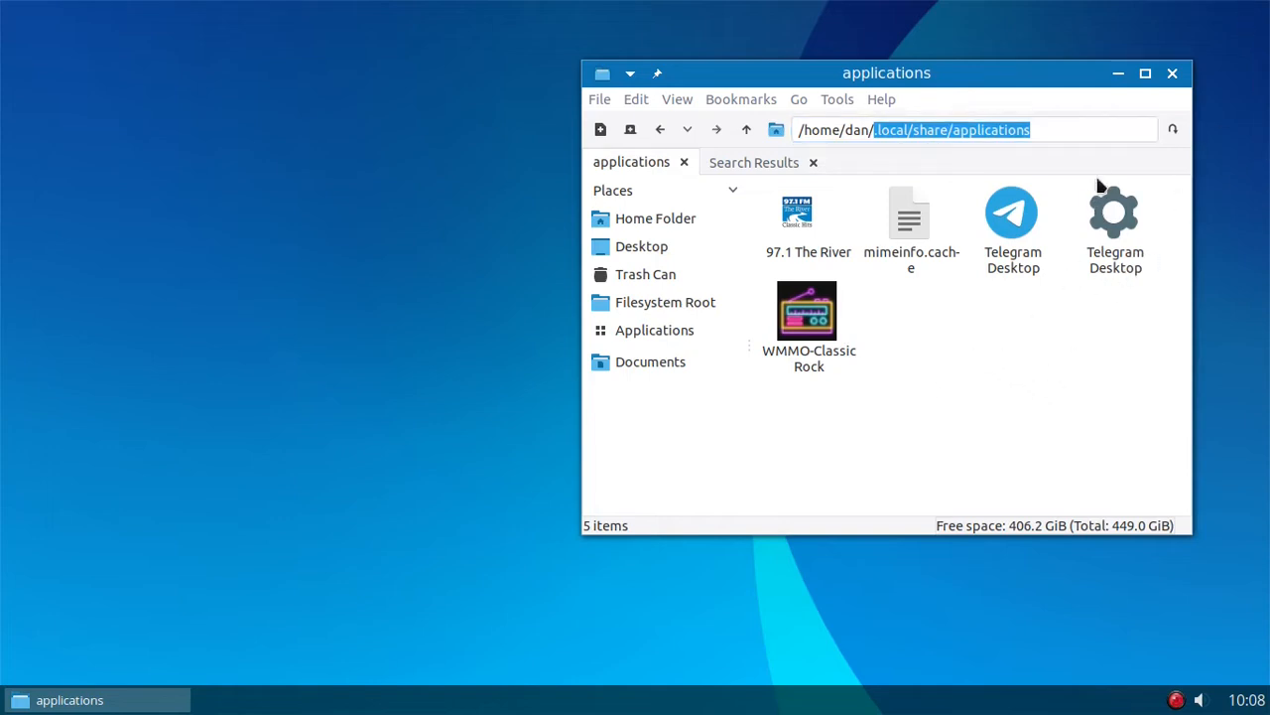
click(1090, 130)
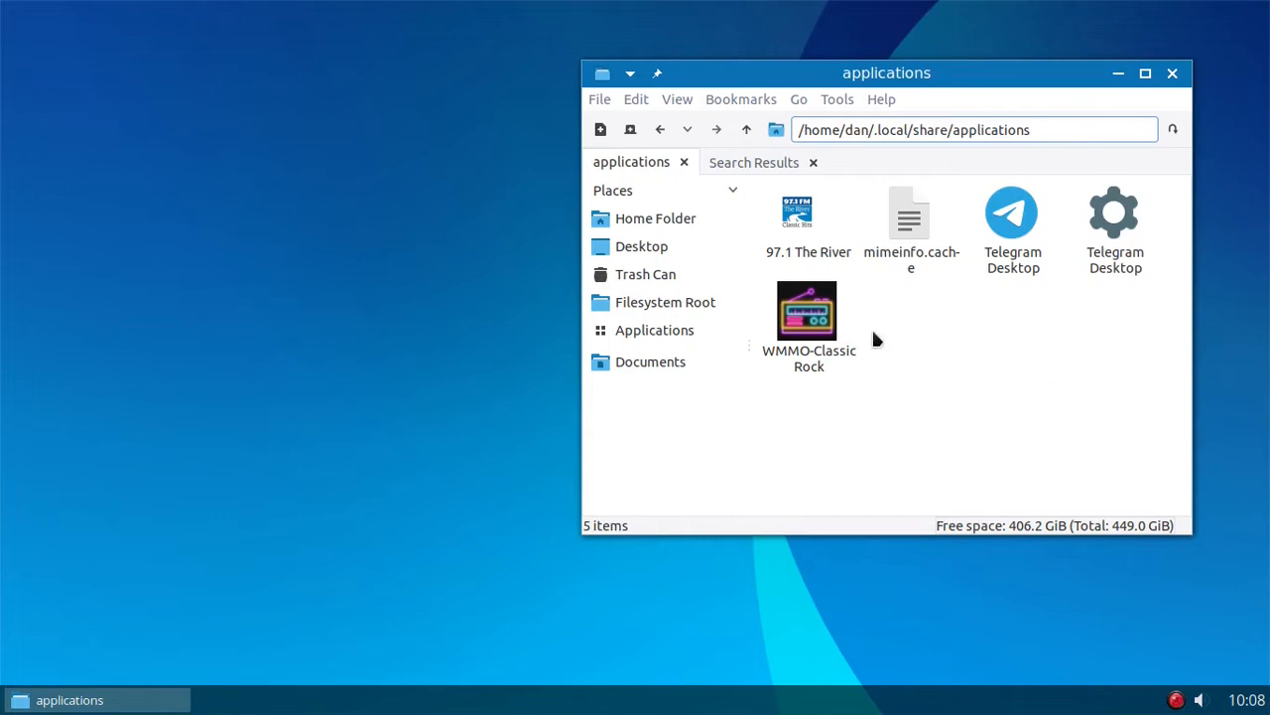
- Create an empty file named yadcolor.desktop in the applications folder
right_click(958, 333)
mouse_move(963, 339)
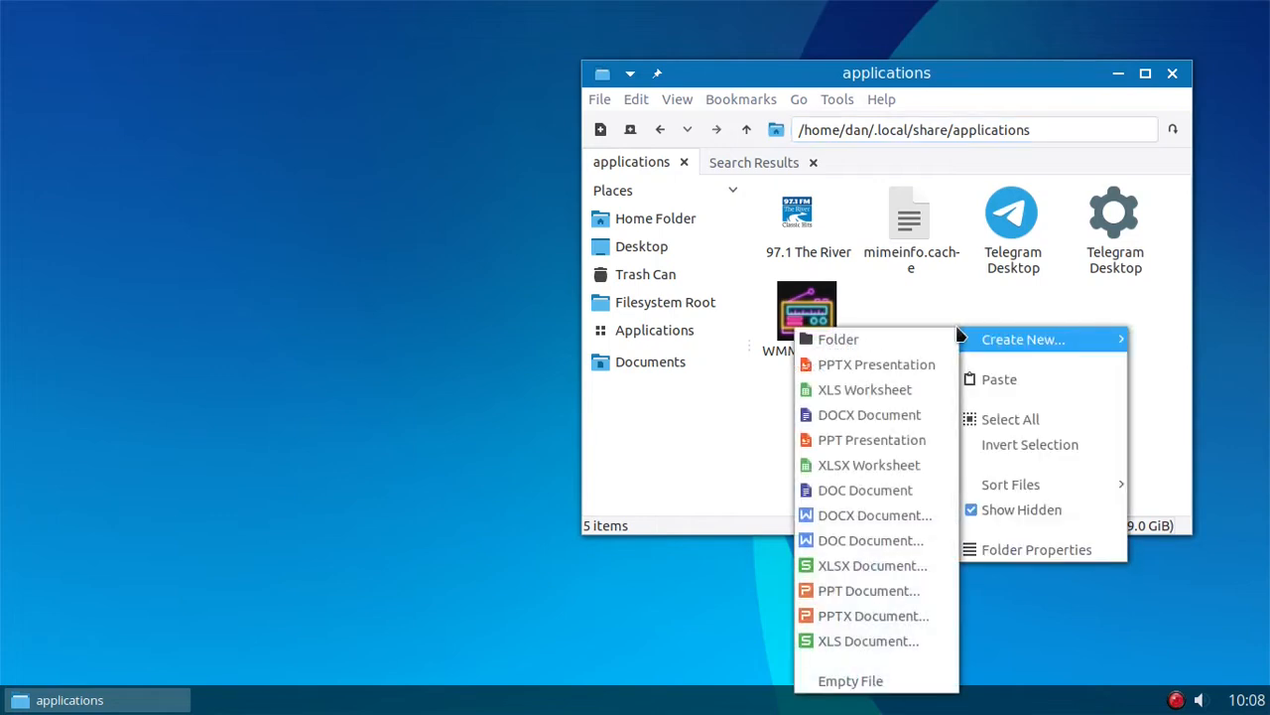
click(874, 681)
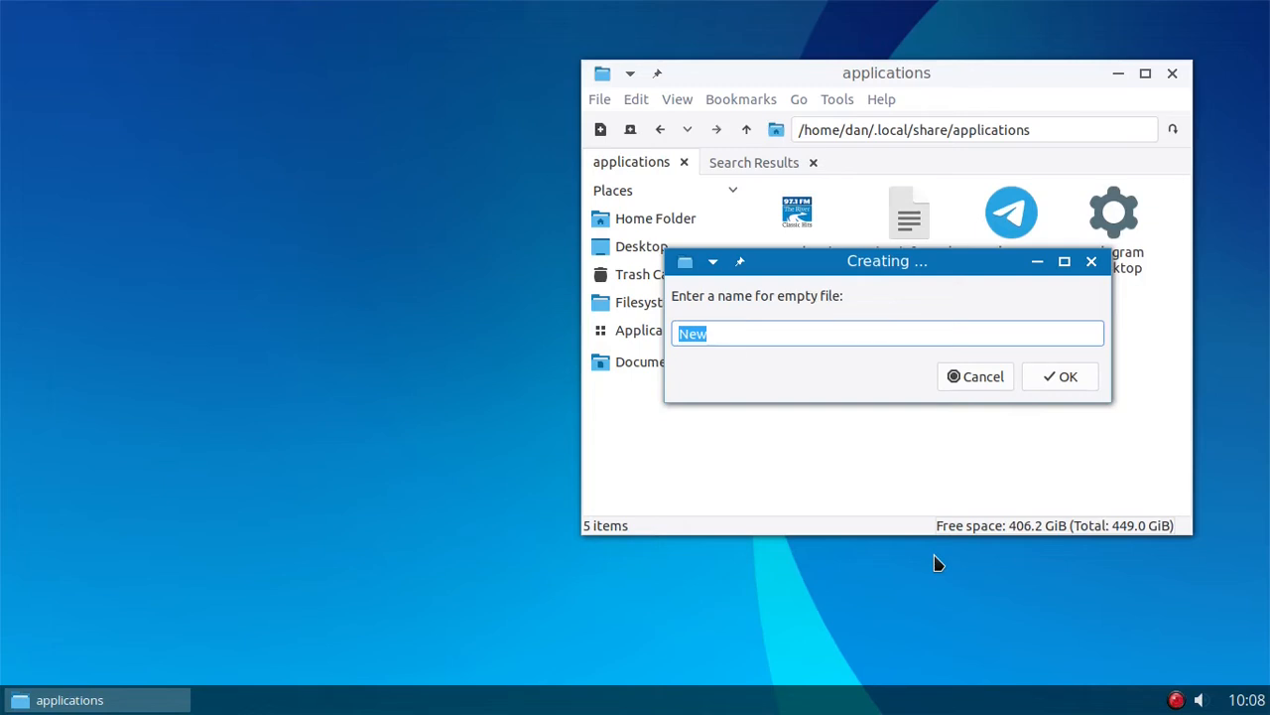
text(you)
key(BackSpace)
key(BackSpace)
text(adcolor.desktop)
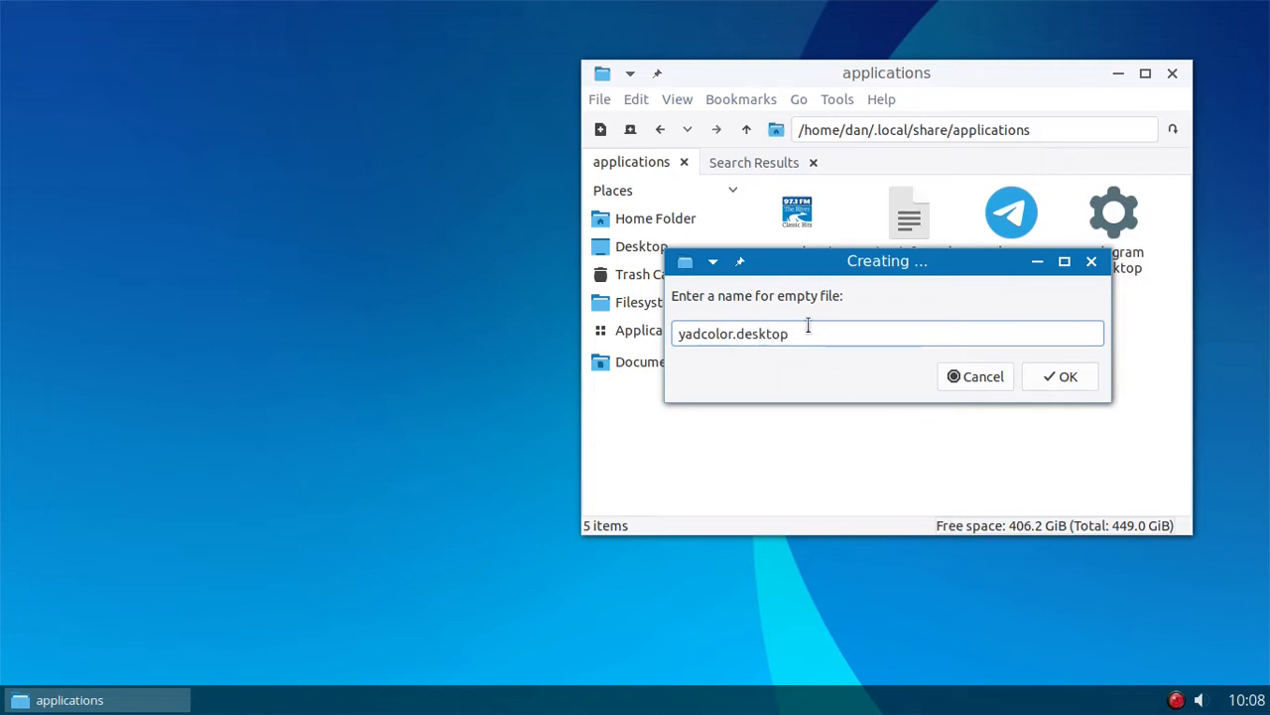
drag(808, 327, 667, 330)
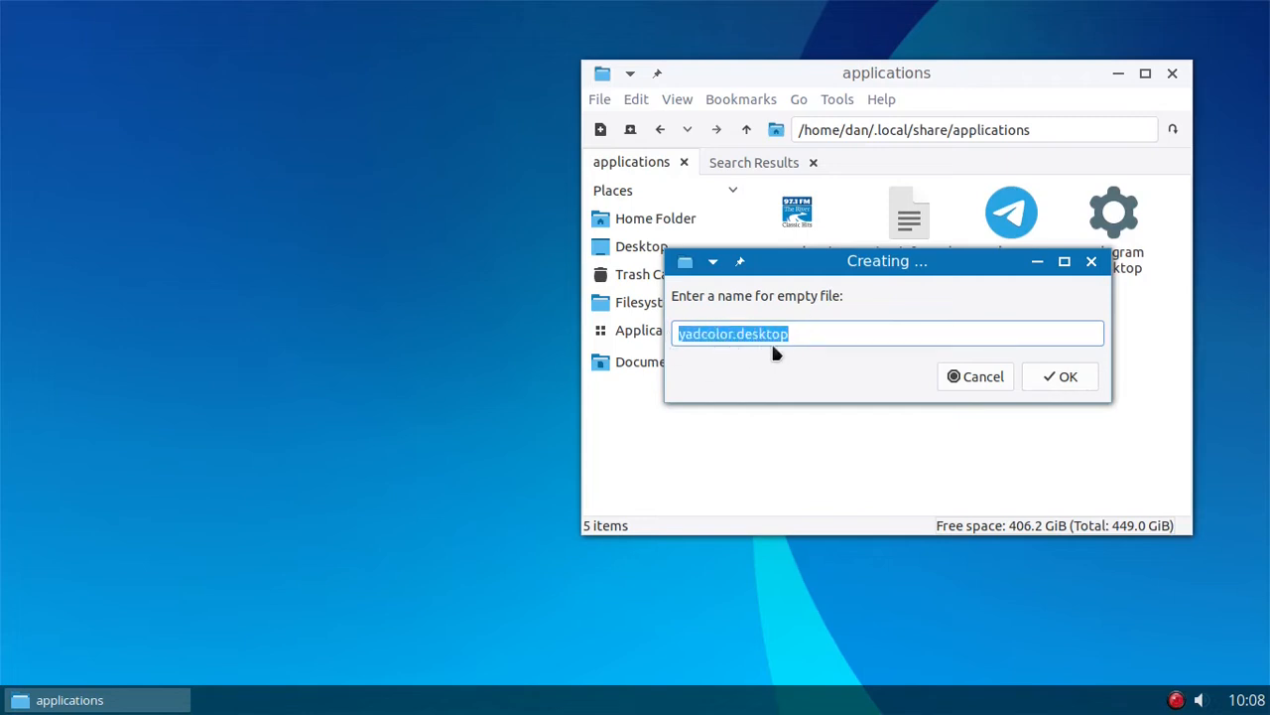
click(812, 337)
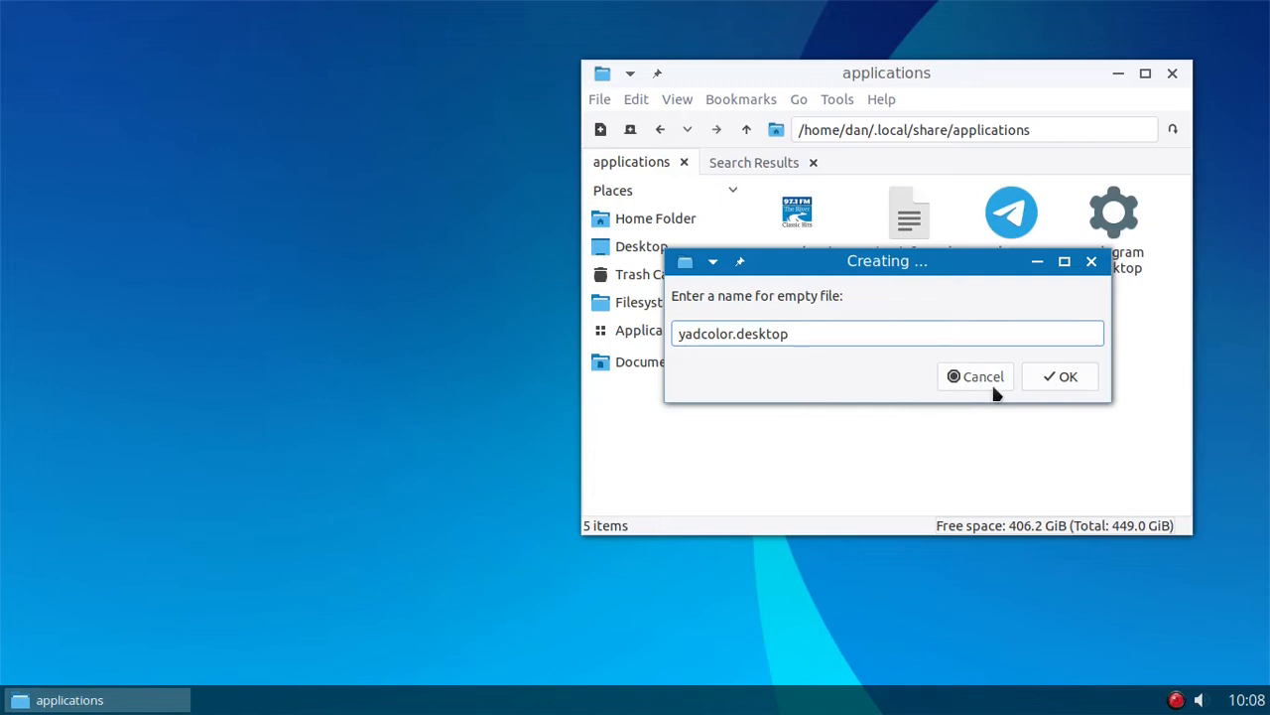
click(1055, 386)
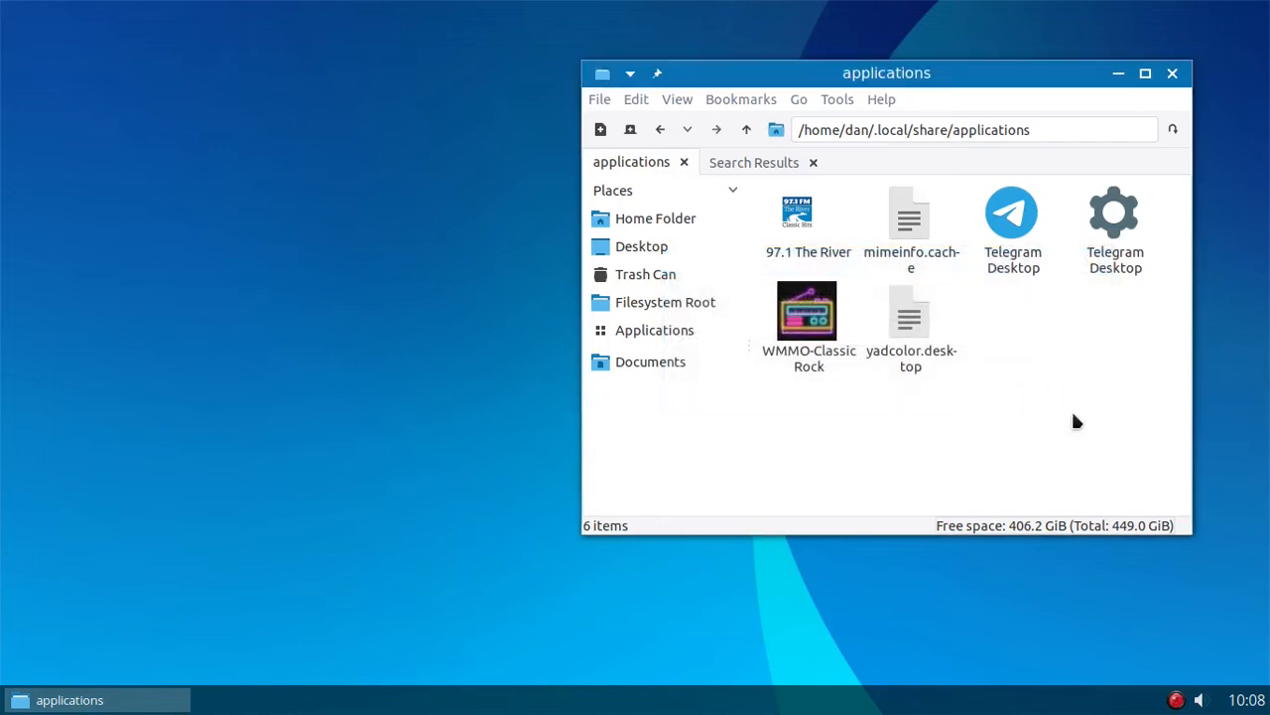
- Open yadcolor.desktop in the text editor and set the editor's font size to 18
right_click(907, 320)
click(959, 375)
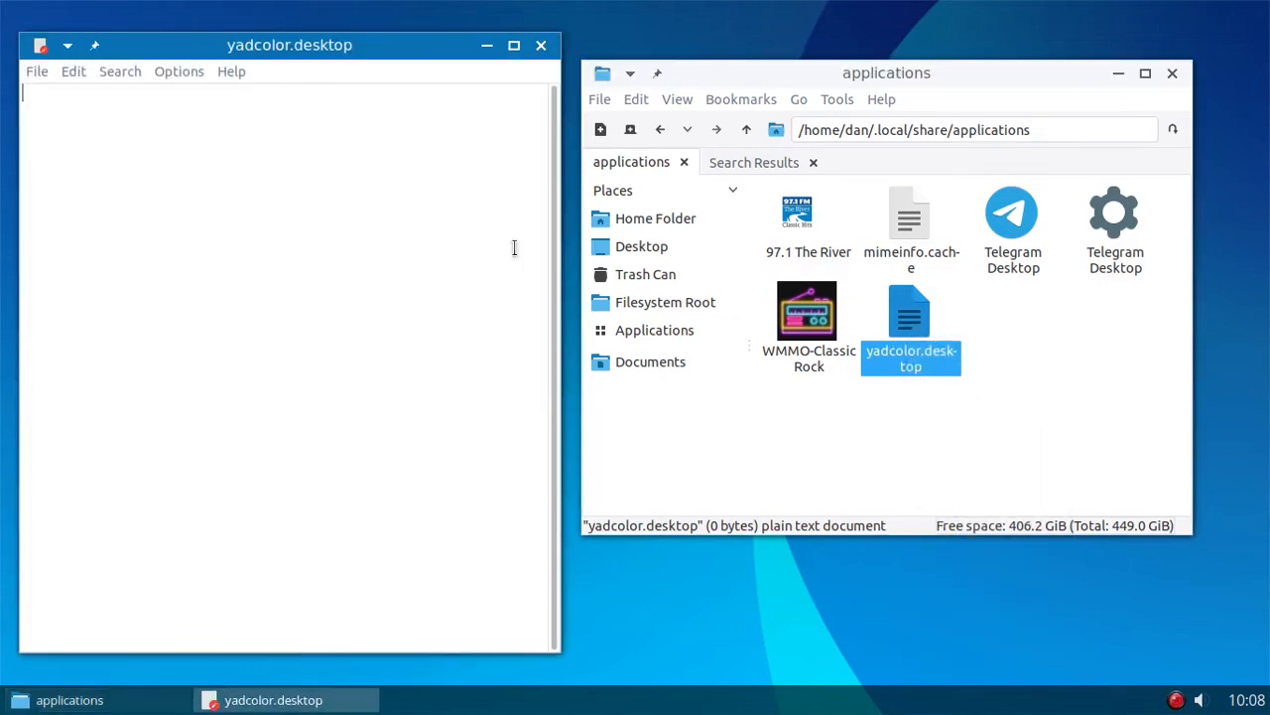
click(189, 69)
click(201, 97)
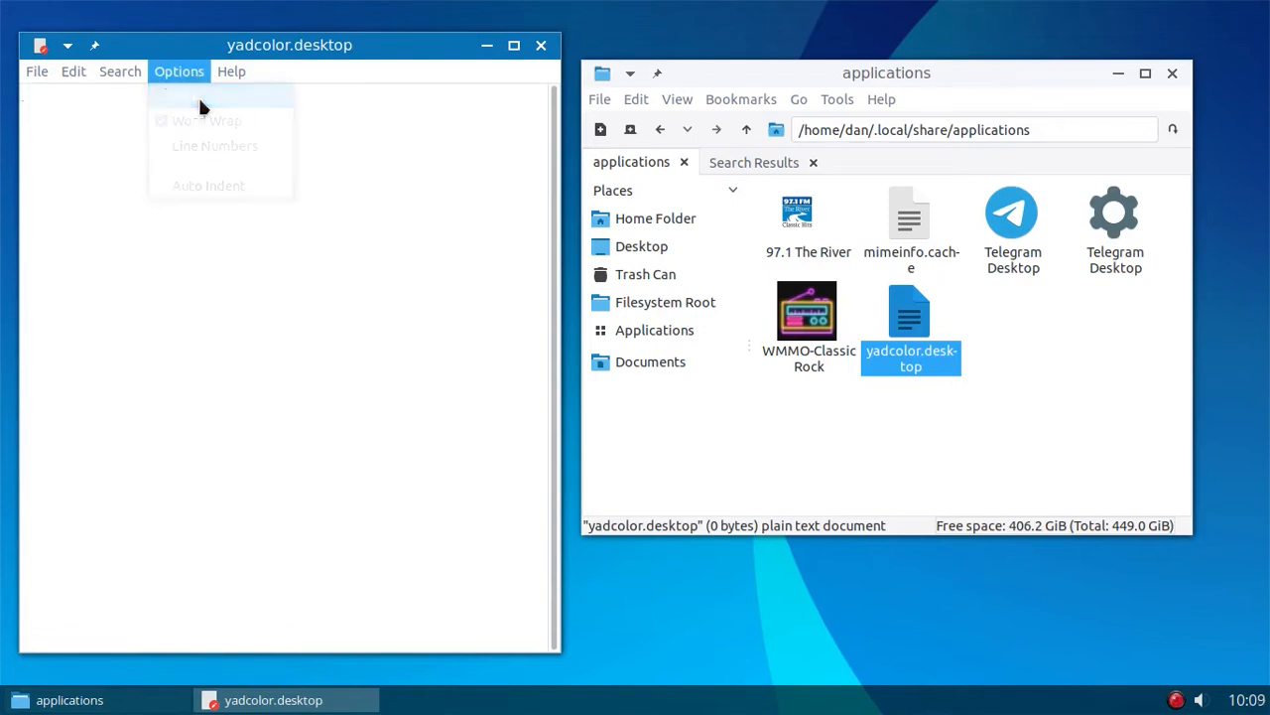
scroll(467, 347, down, 2)
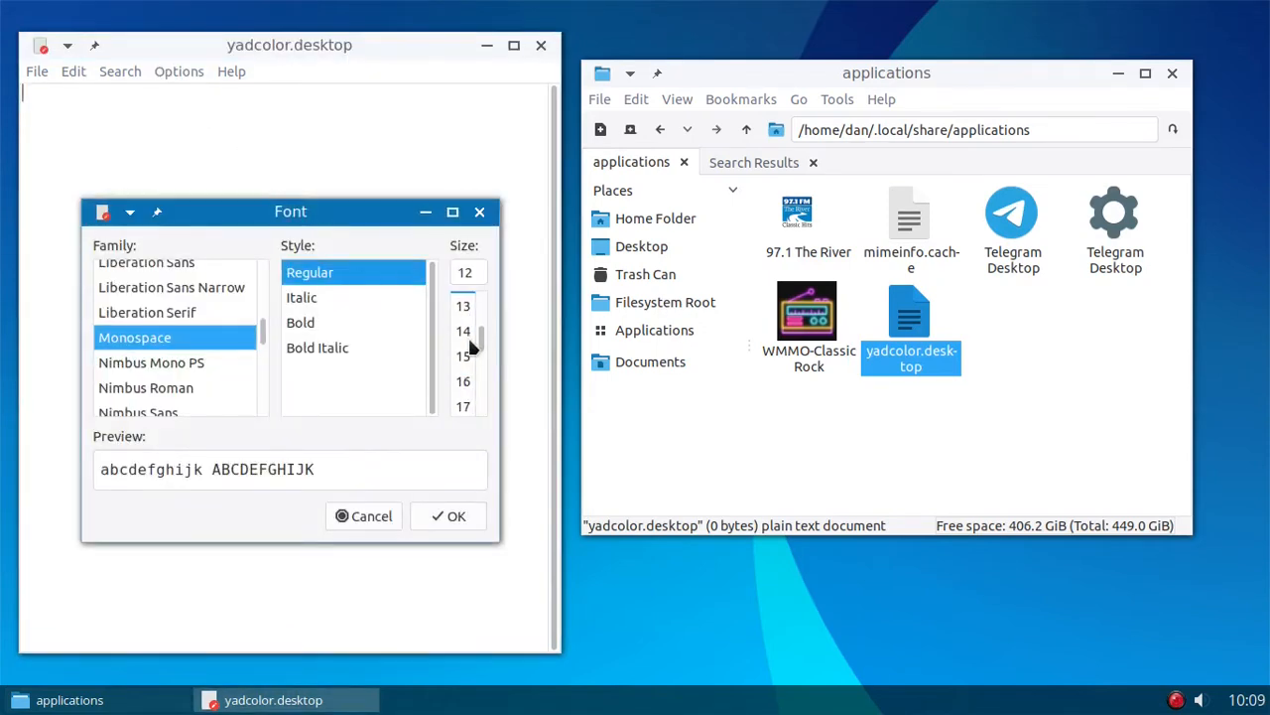
scroll(470, 349, down, 3)
click(462, 363)
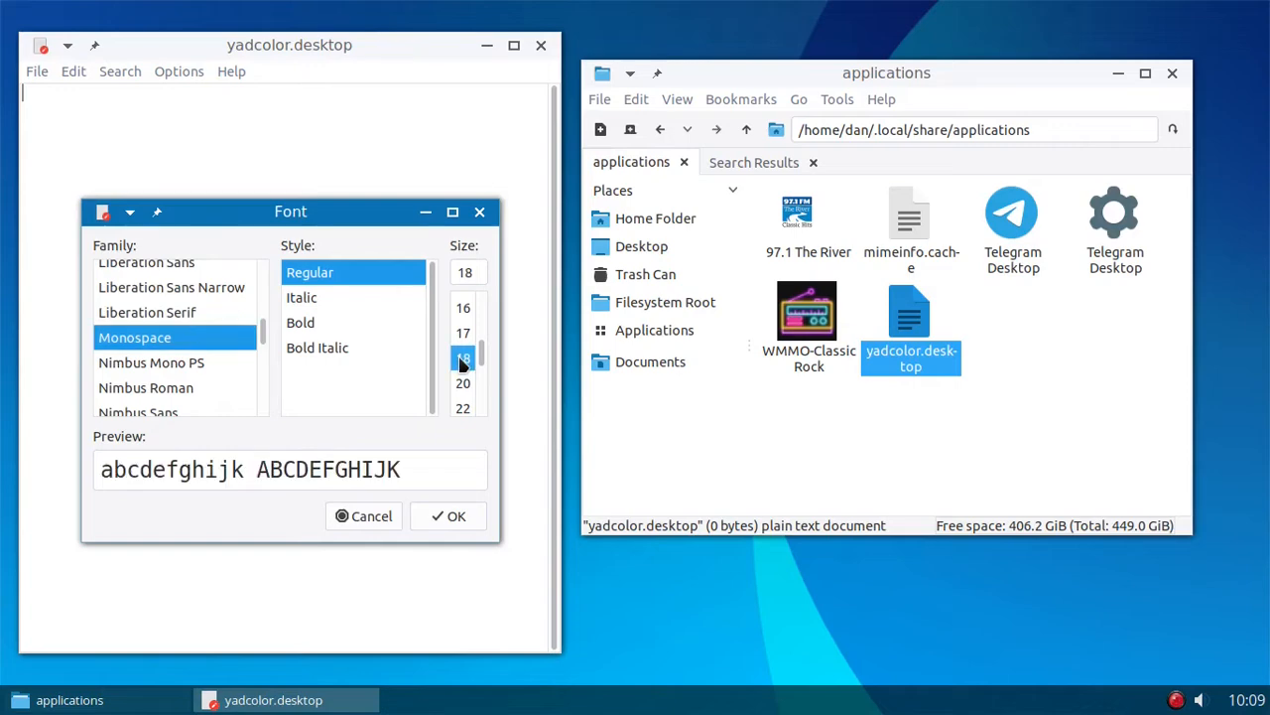
click(435, 515)
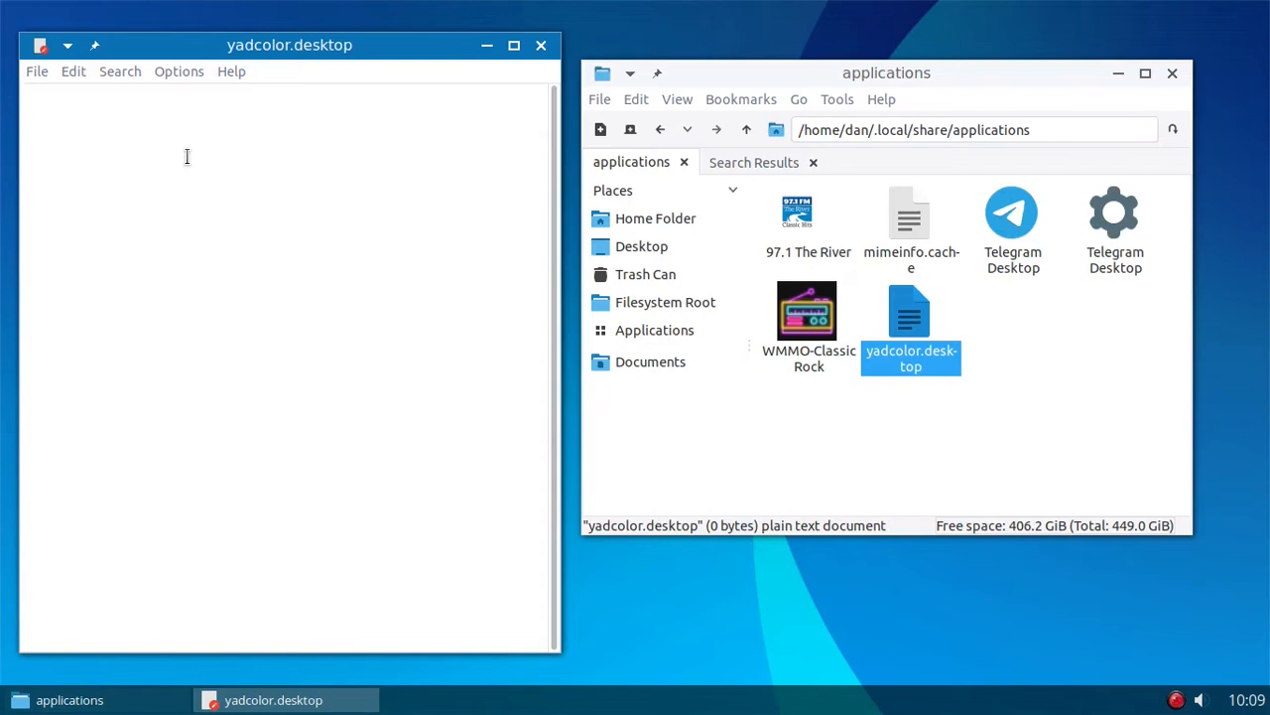
- Enter the header line [Desktop Entry] at the start of yadcolor.desktop
text([)
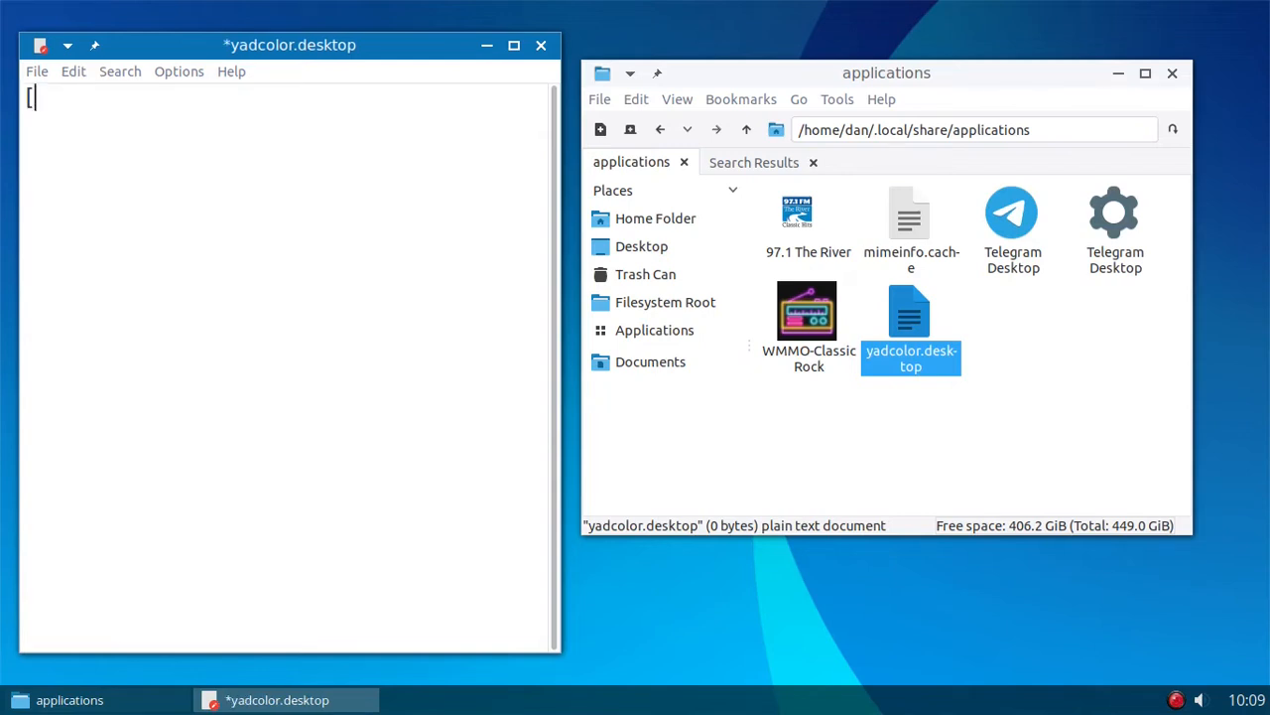
text(Desktop )
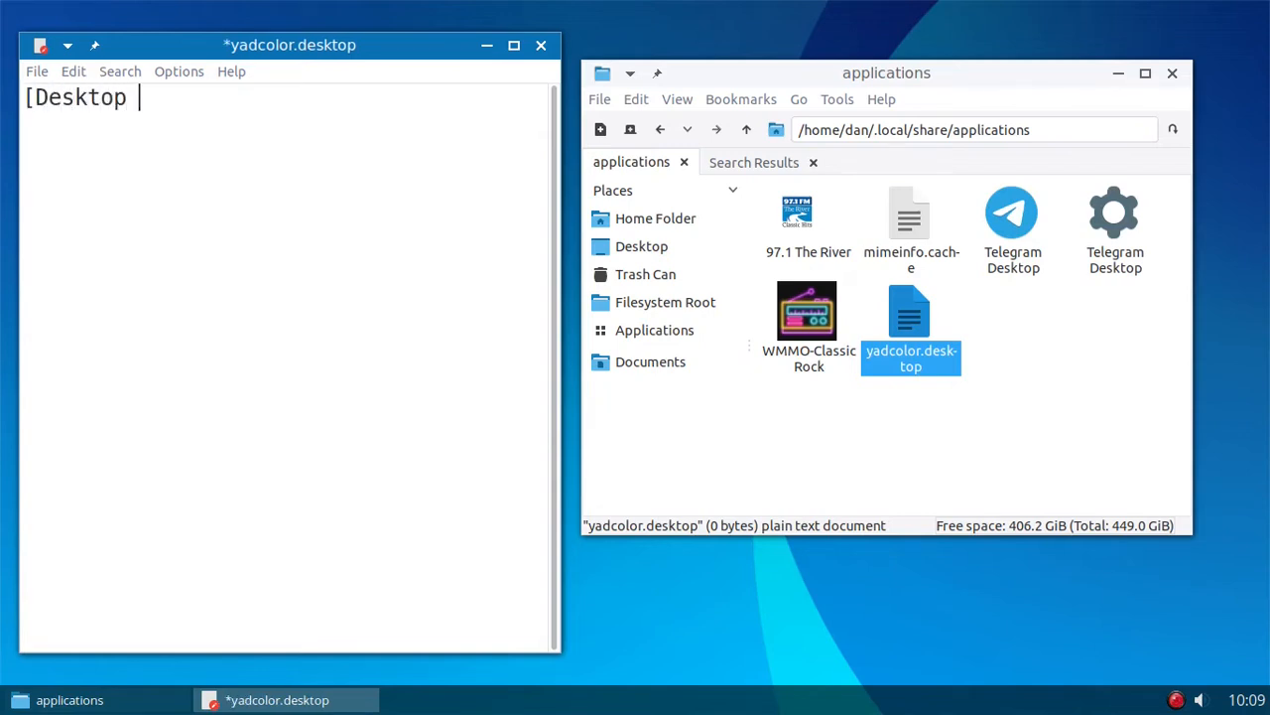
text(Entry])
key(Return)
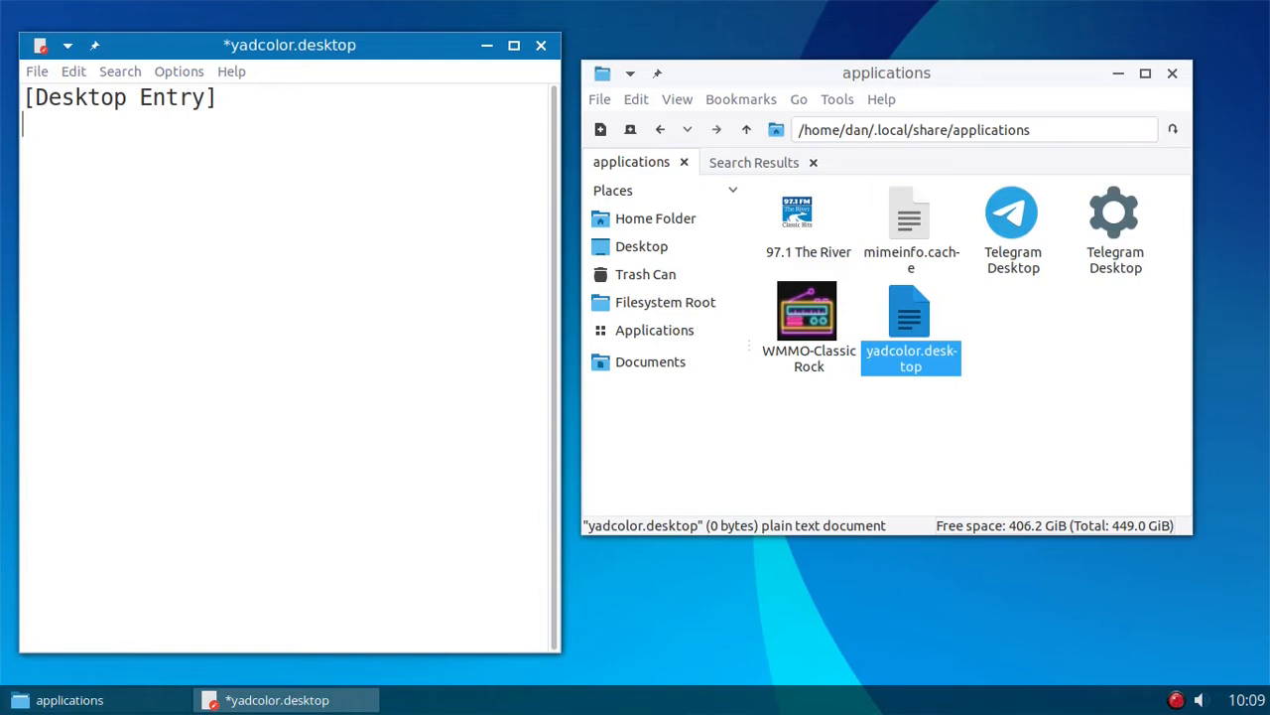
- Add the line Name=Color Picker below the [Desktop Entry] header
text(Name=)
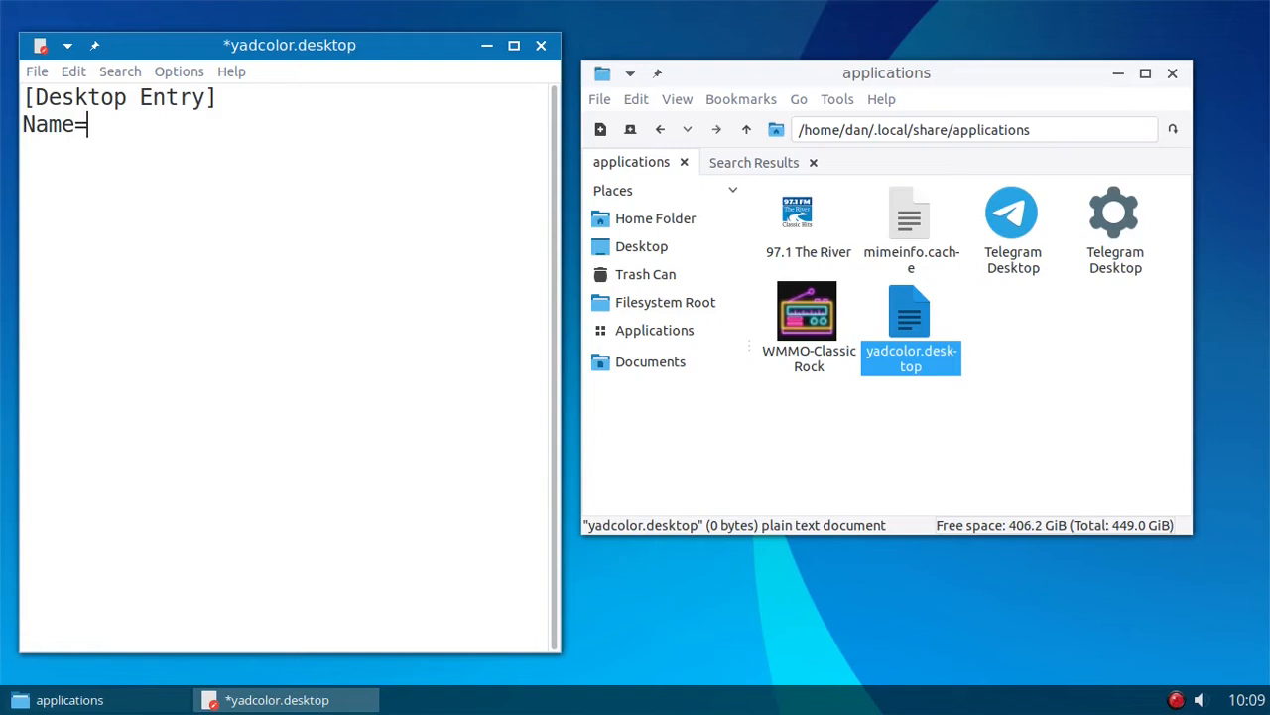
text(Color Picker)
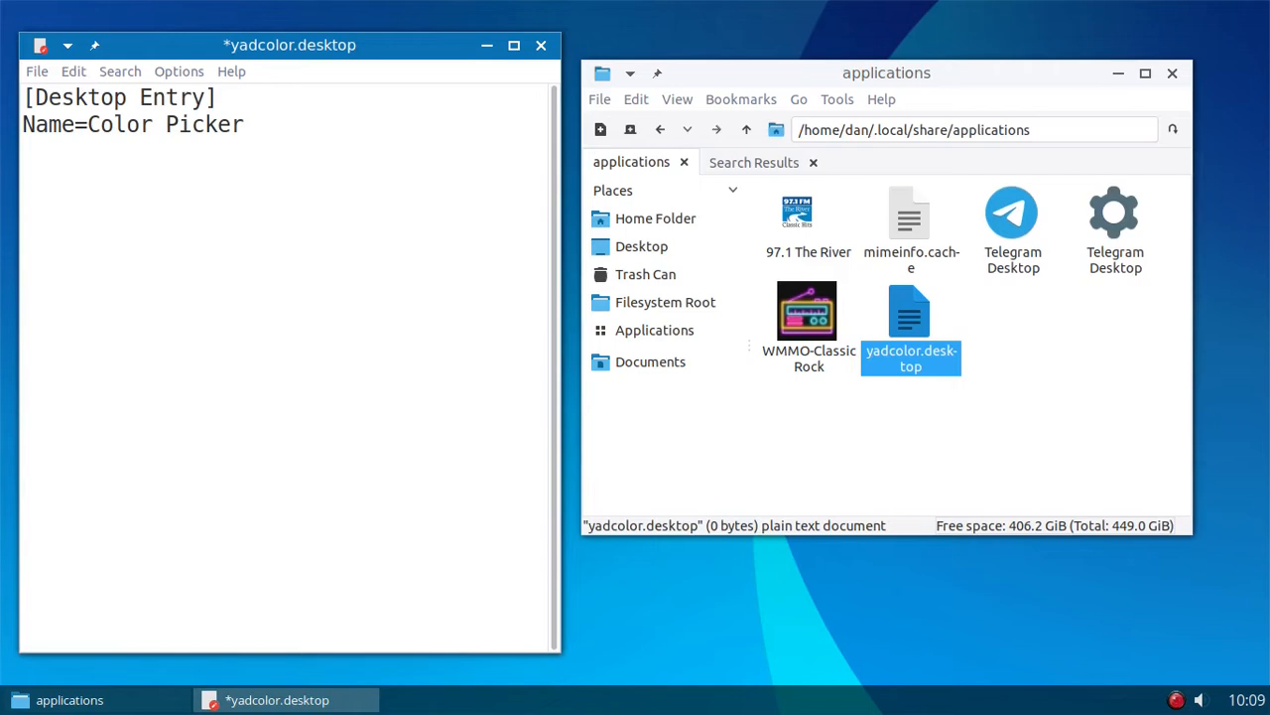
- Add the line Comment=Pick colors from your screen below the Name entry
key(Return)
text(Comment)
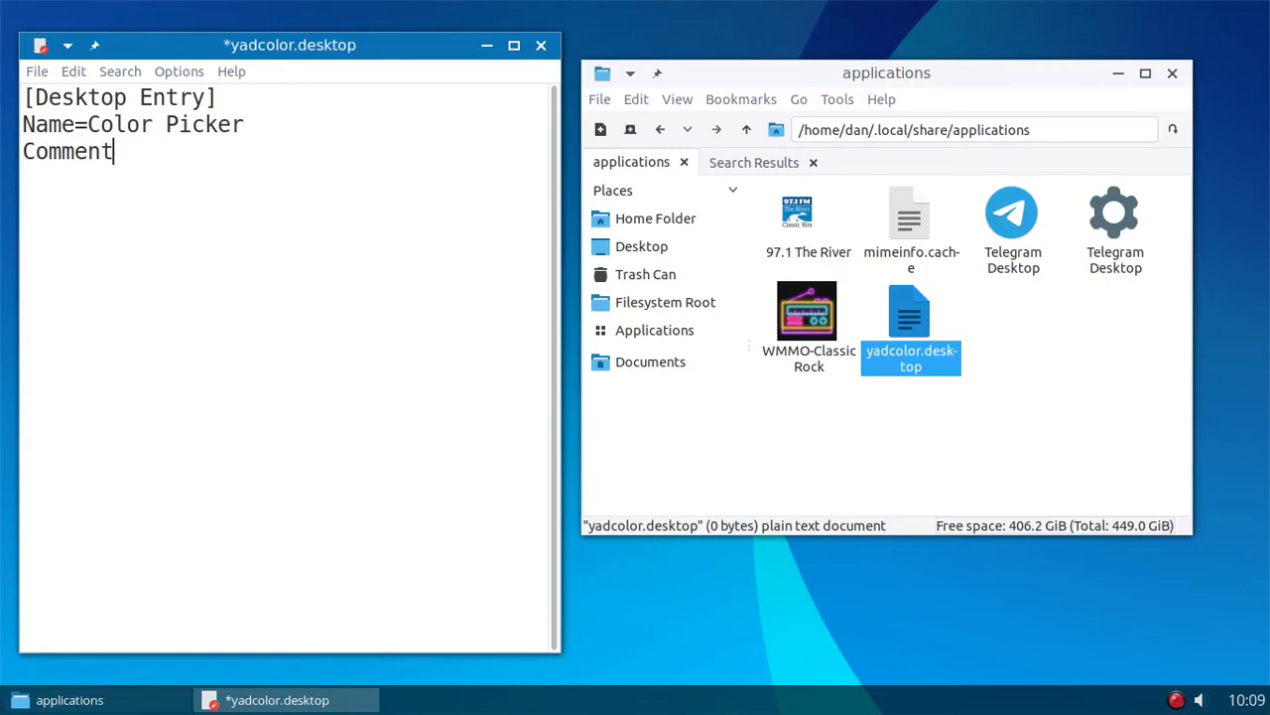
text(=)
text(Pick a)
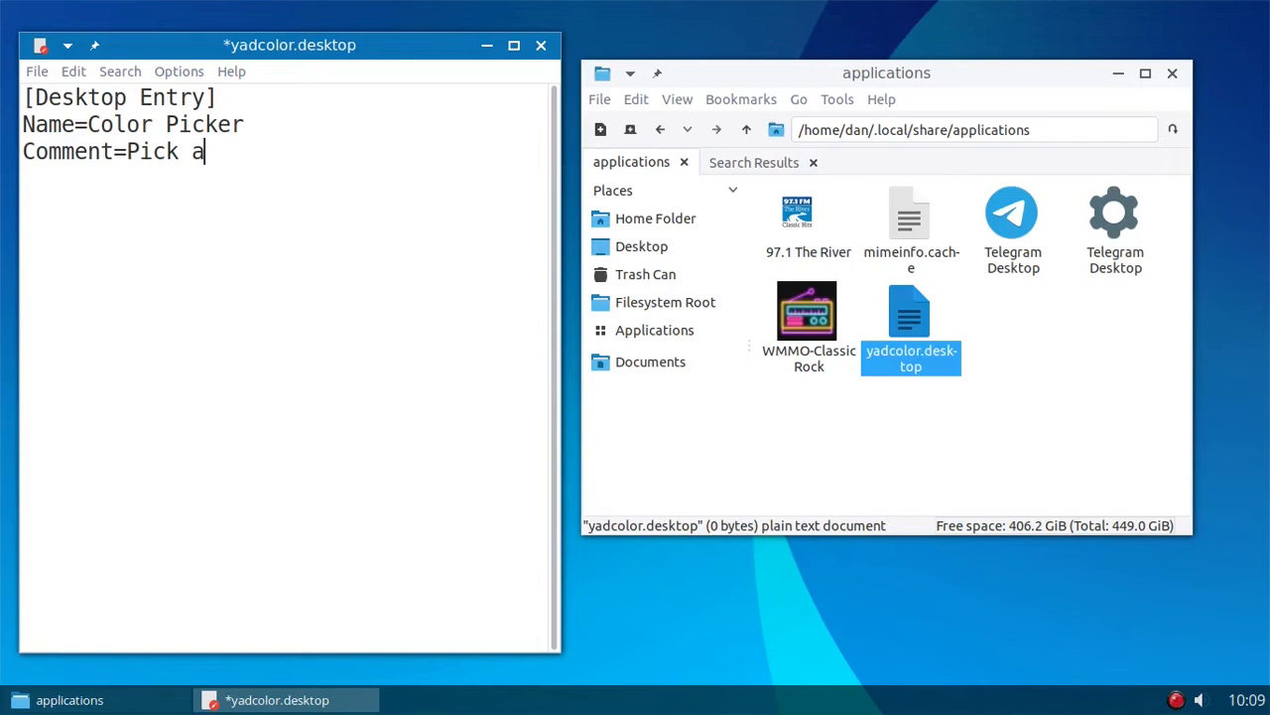
key(BackSpace)
text(colors from )
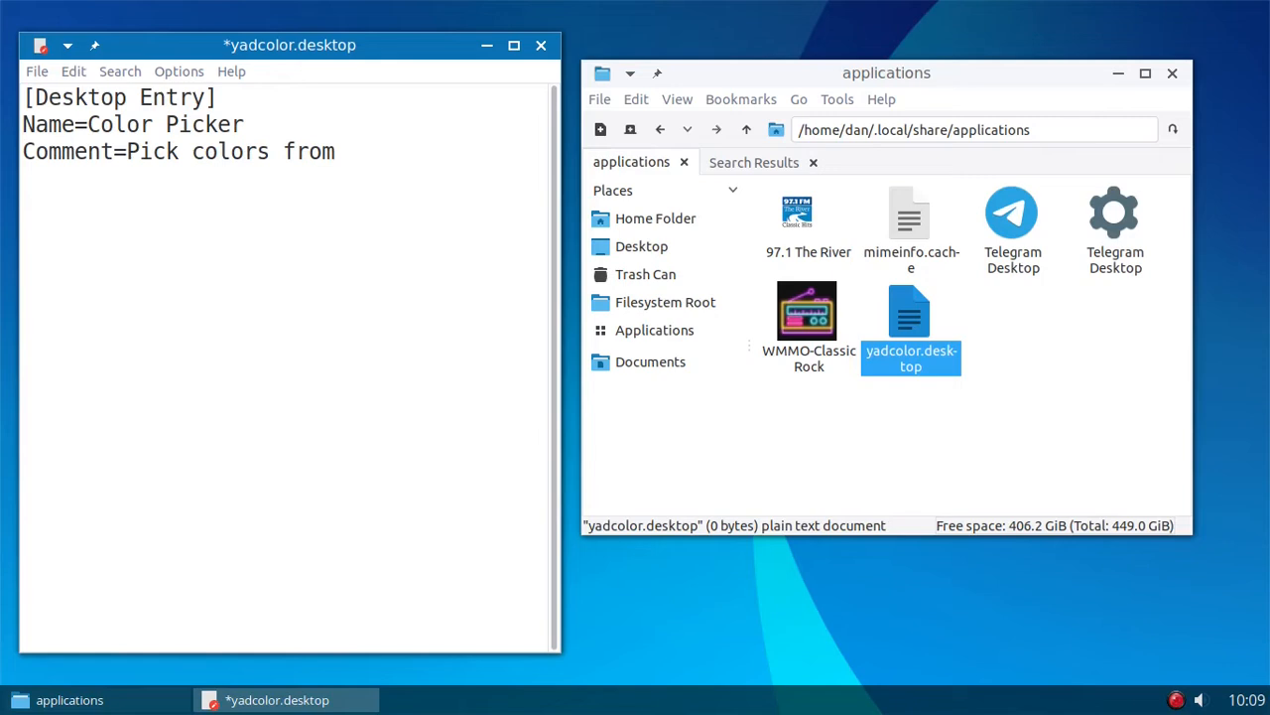
text(your screen)
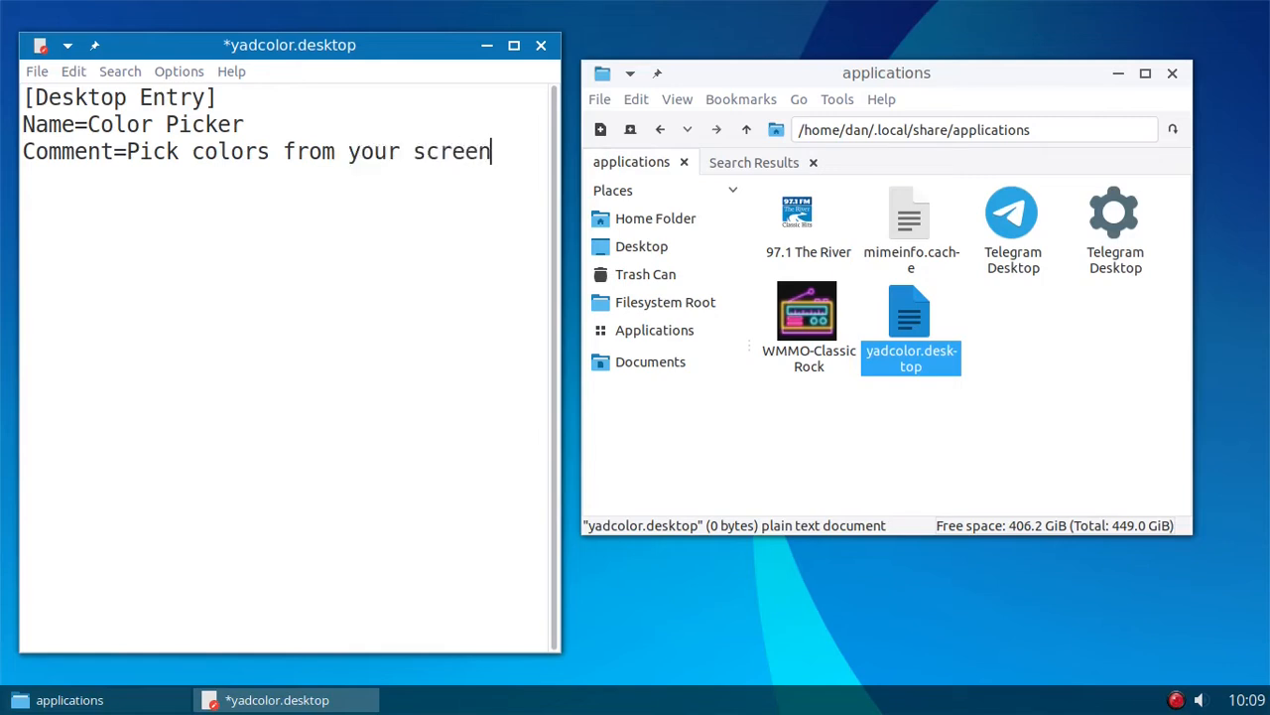
- Add the line Exec=yad --color below the Comment entry in yadcolor.desktop
key(Return)
text(Exec=yad -)
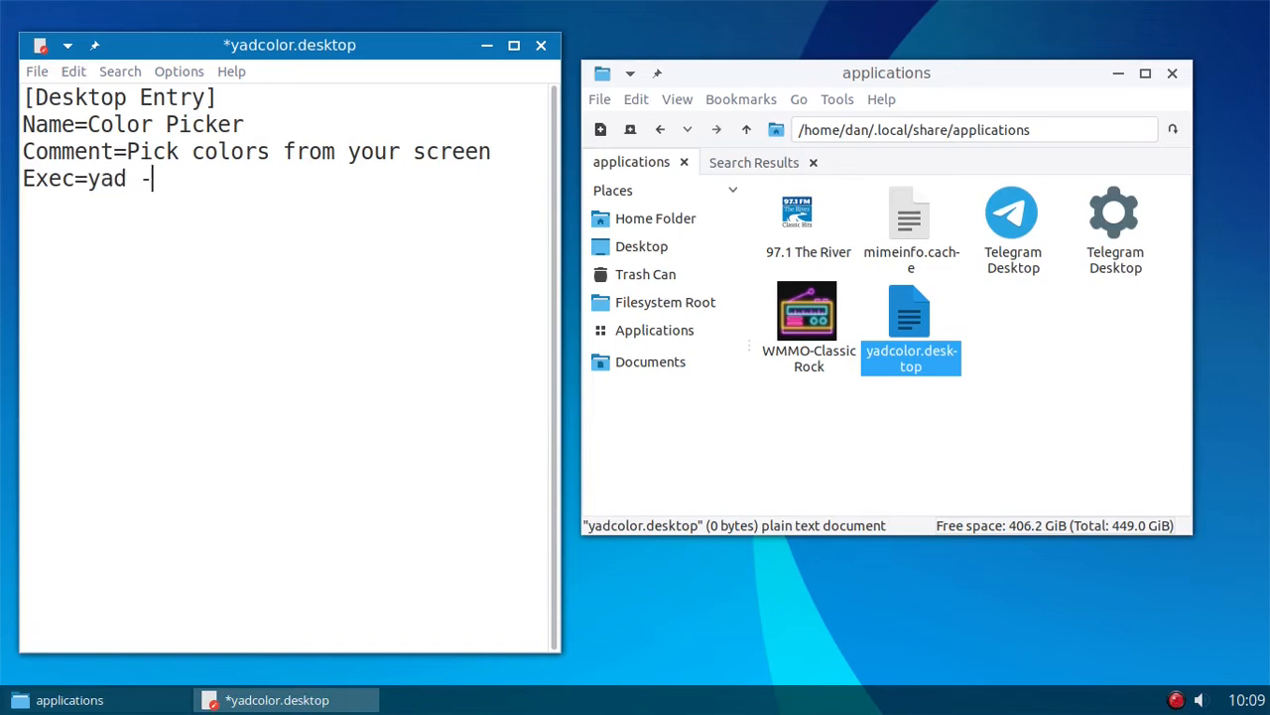
text(-color)
- Add the lines Terminal=false and Type=Application below the Exec entry
key(Return)
text(Terminal)
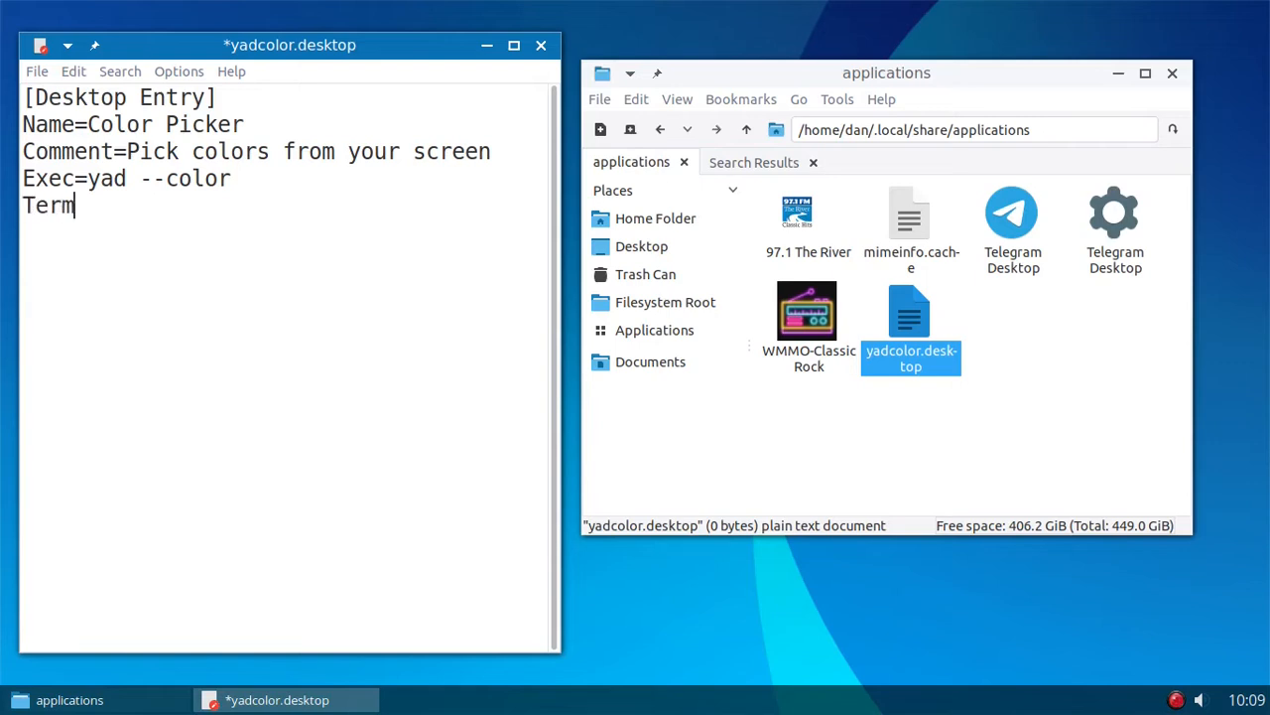
text(=false)
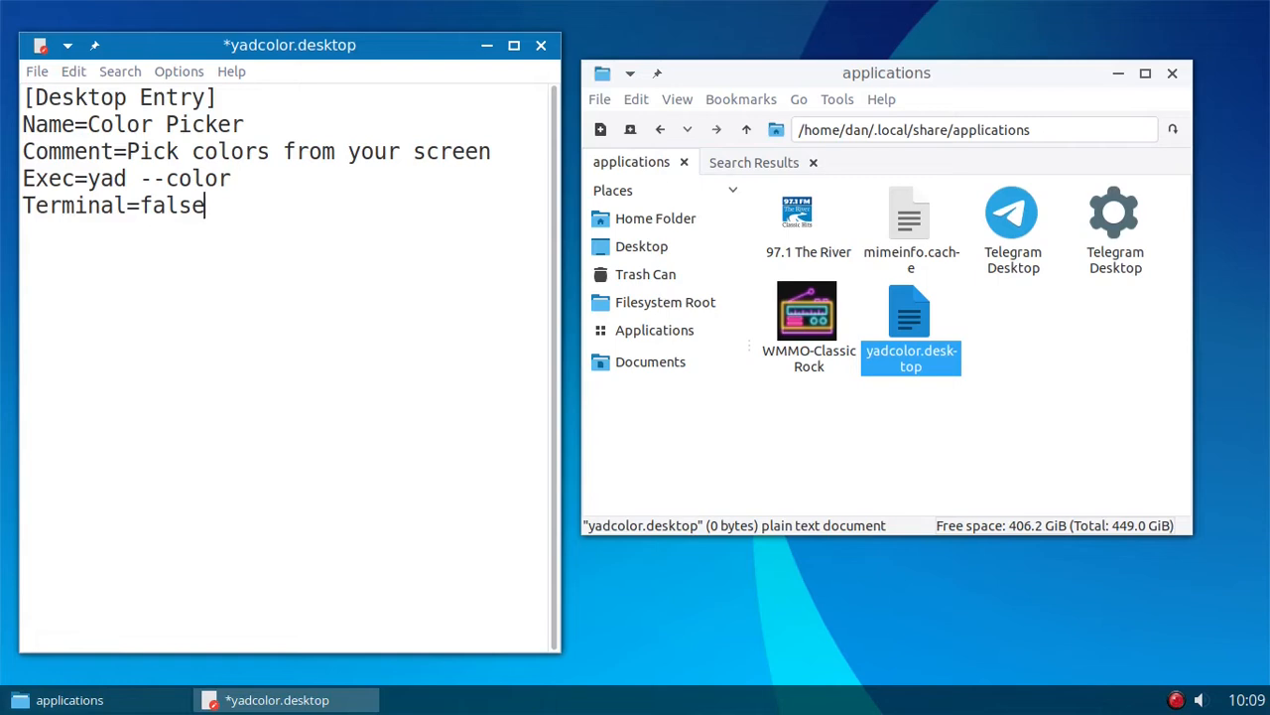
key(Return)
text(T)
text(ype=Application)
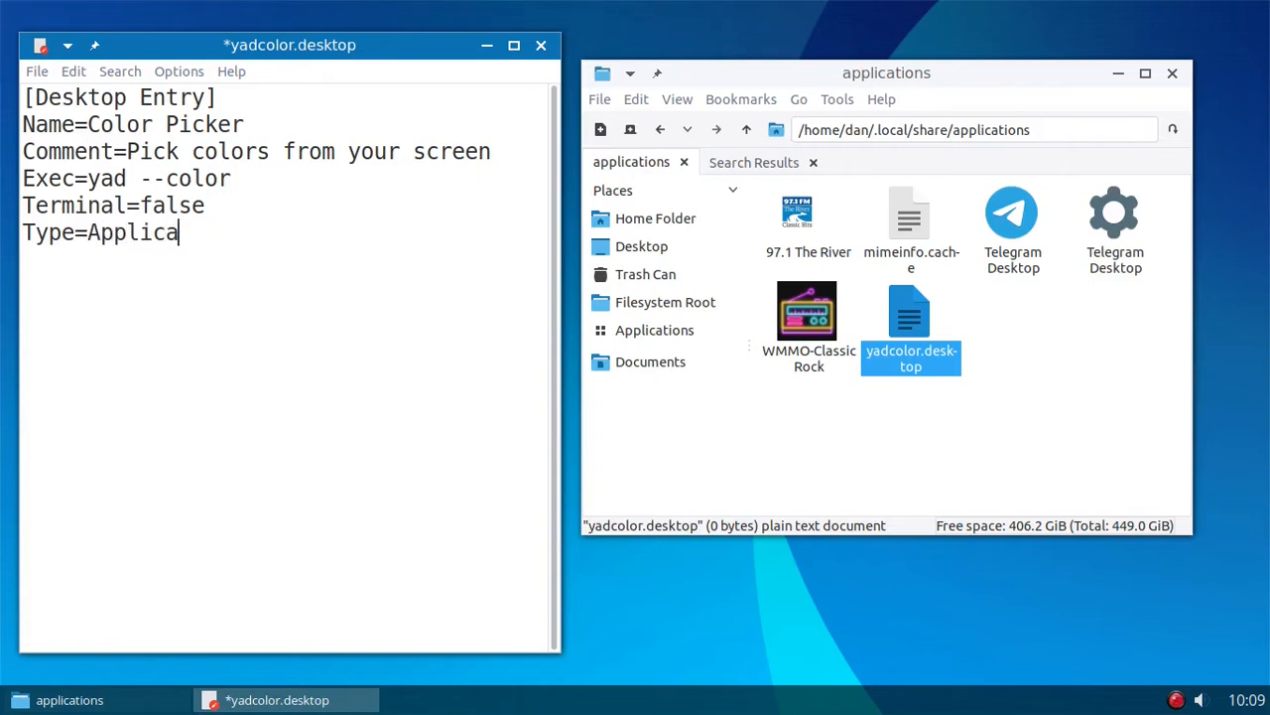
- Check the icon file names in the Papirus search results and add the line Icon=gcolor3 below the Type entry
key(Return)
text(Icon)
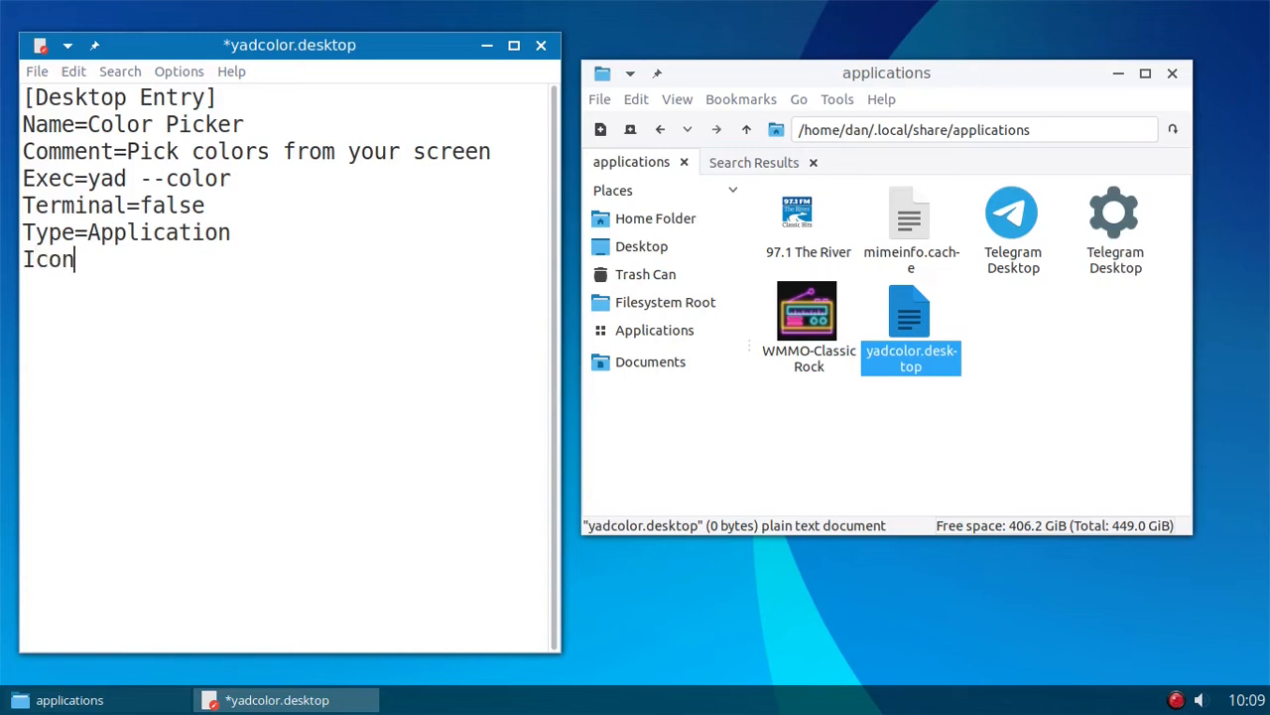
text(=)
click(751, 162)
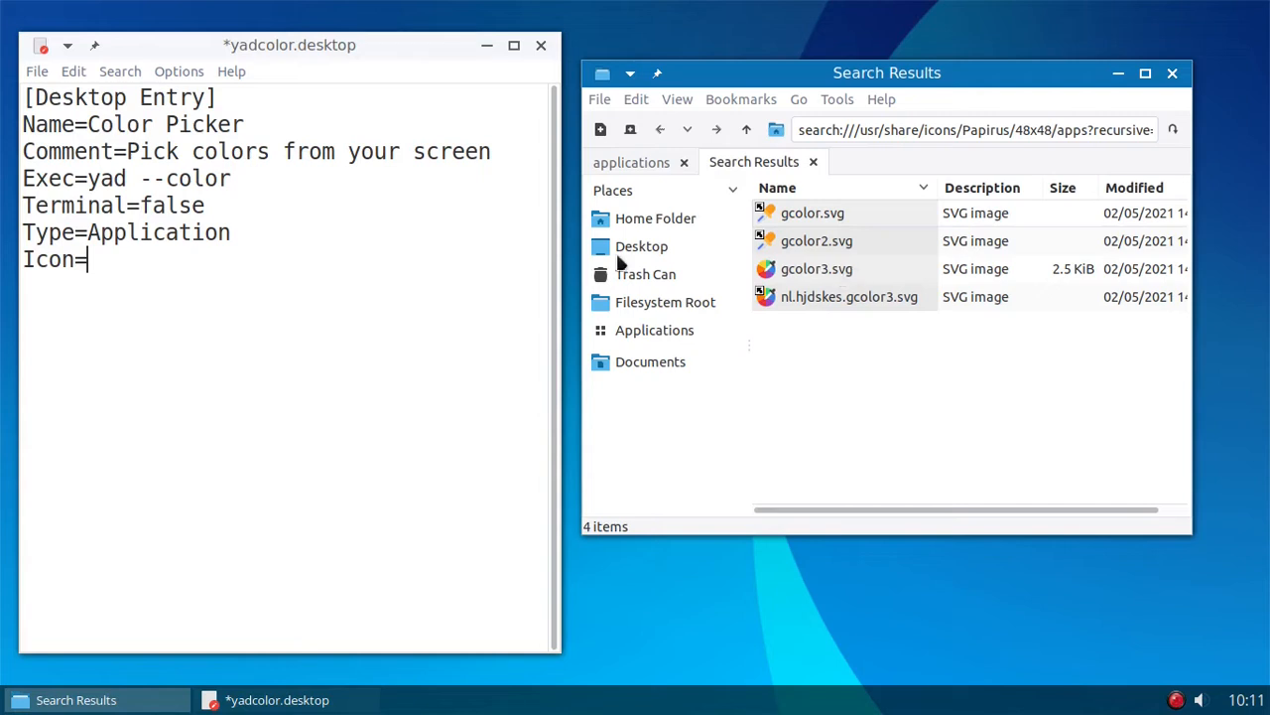
click(116, 256)
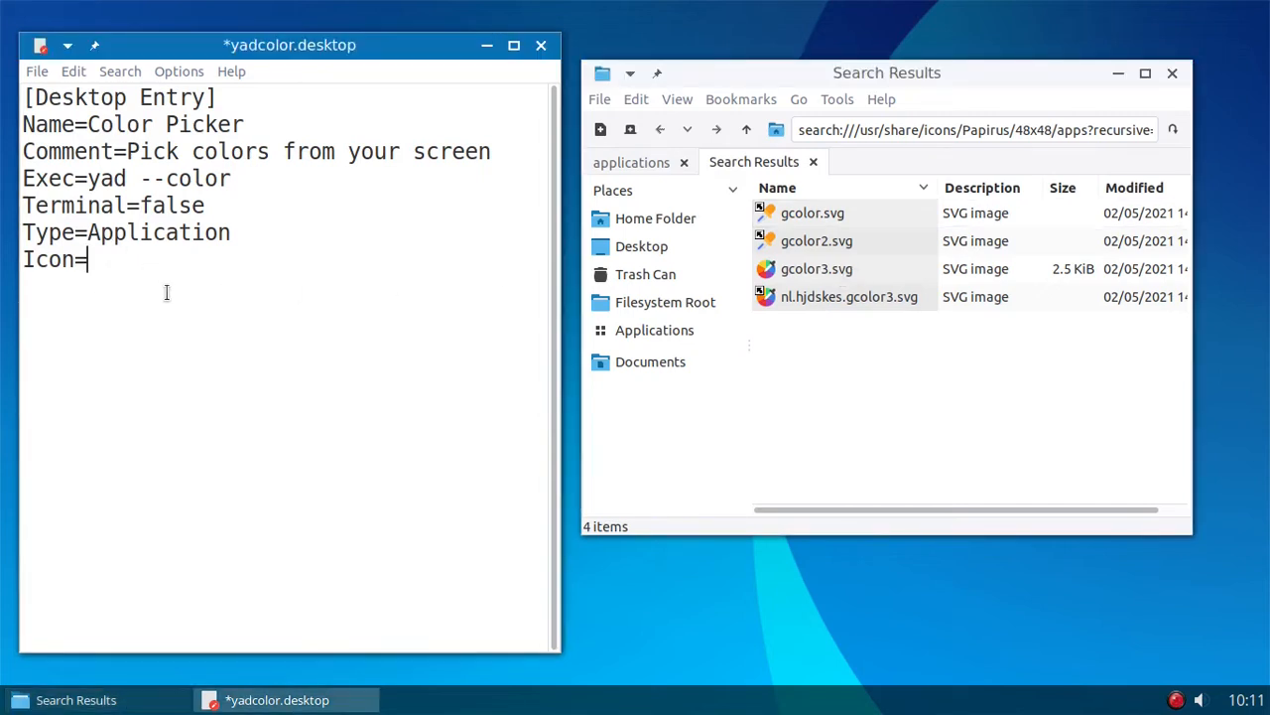
text(gcolor)
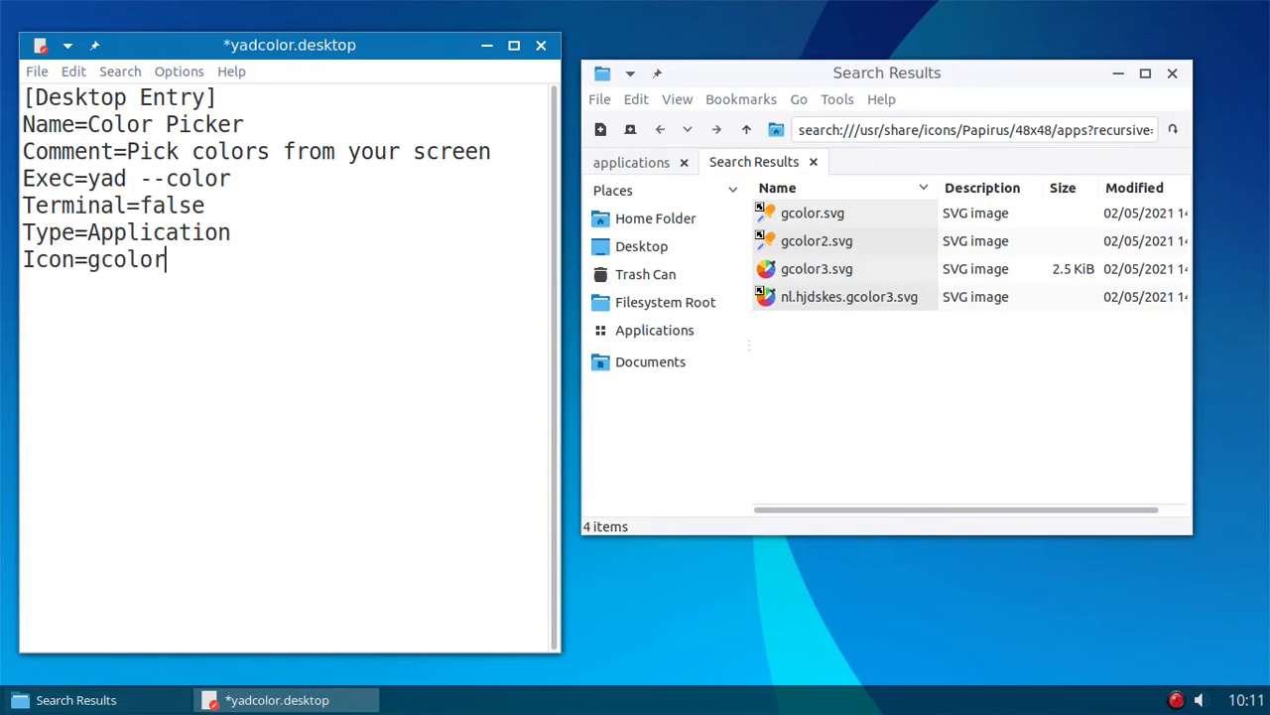
text(3)
- Add the line Categories=Graphics; below the Icon entry, checking the Graphics category in the desktop's applications menu
key(Return)
text(Categories)
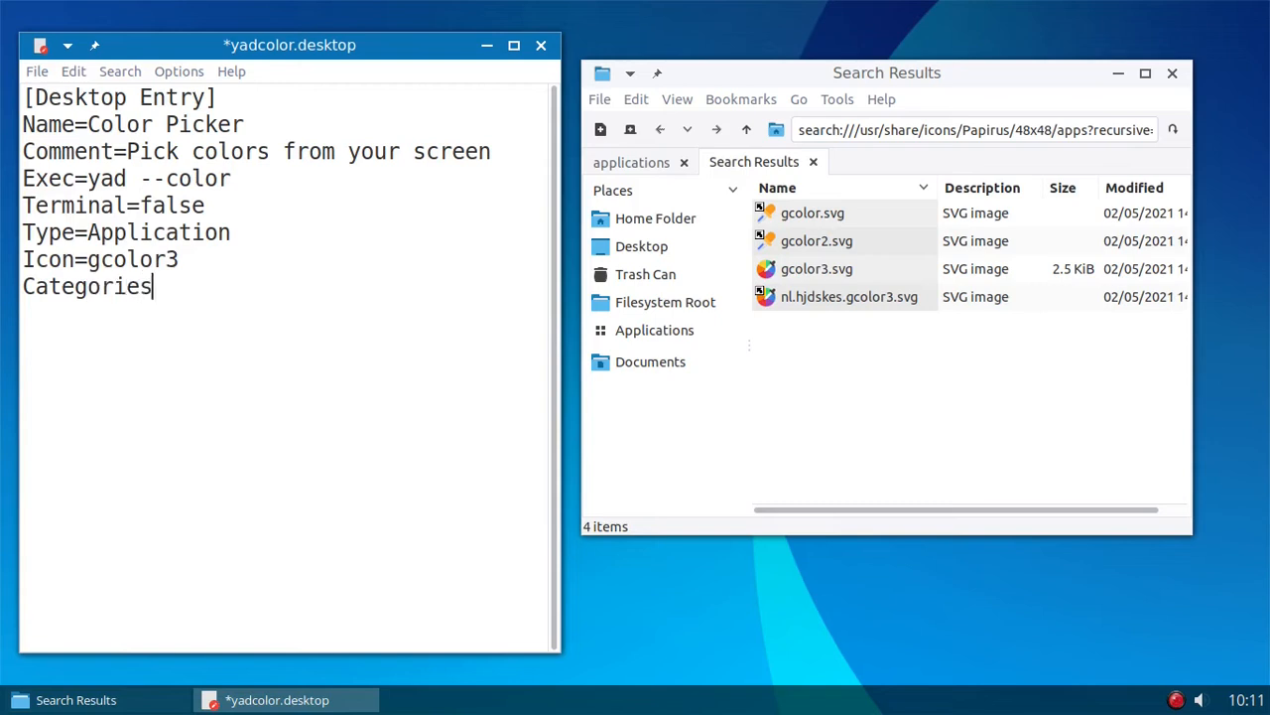
text(=)
right_click(641, 590)
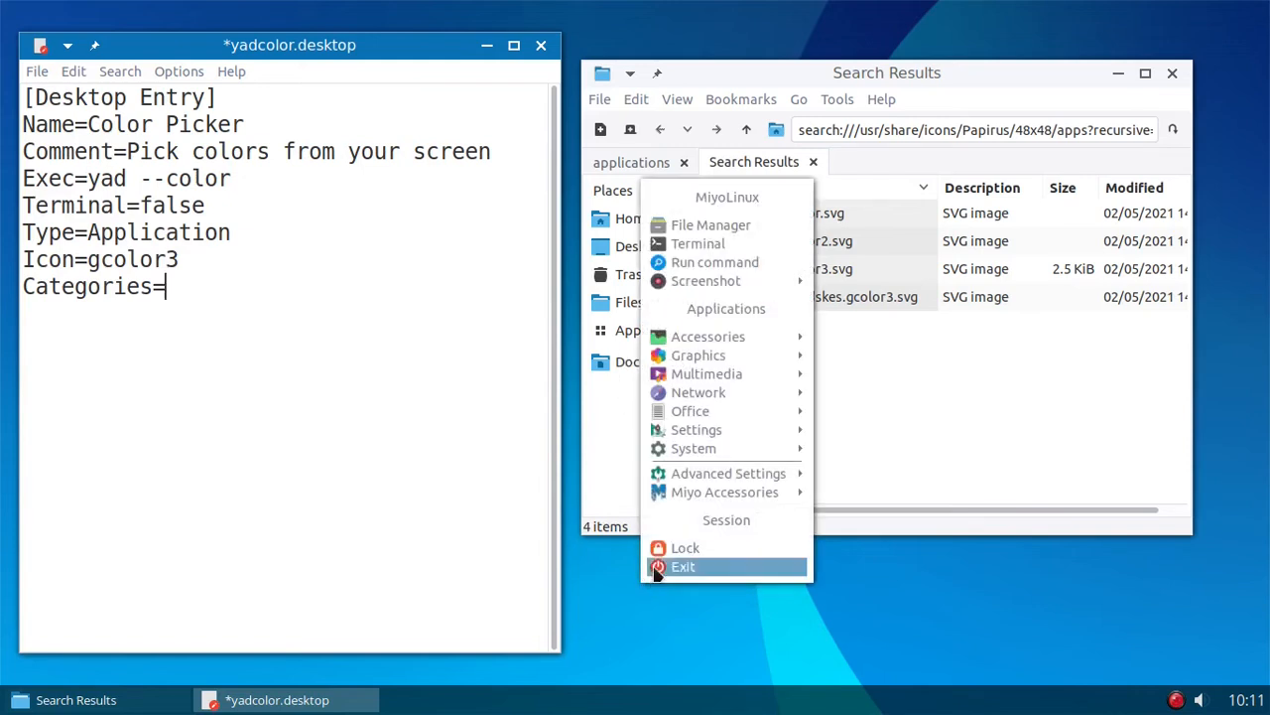
mouse_move(715, 358)
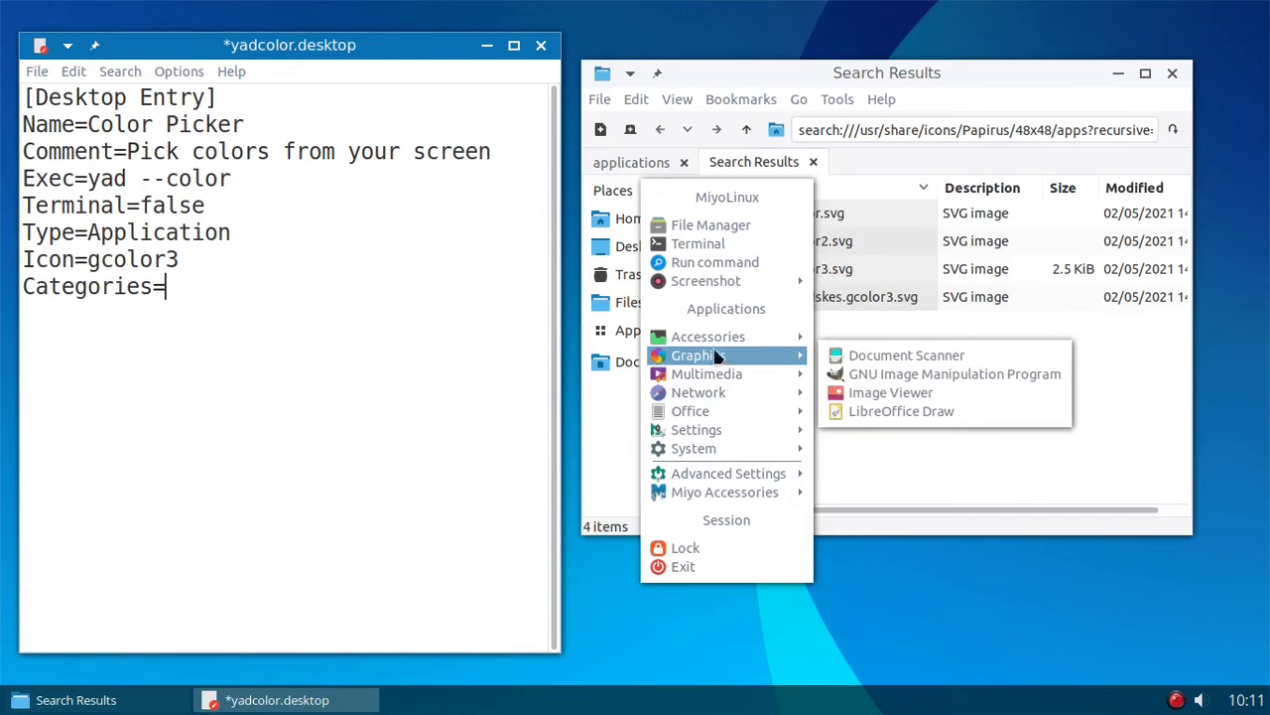
click(195, 281)
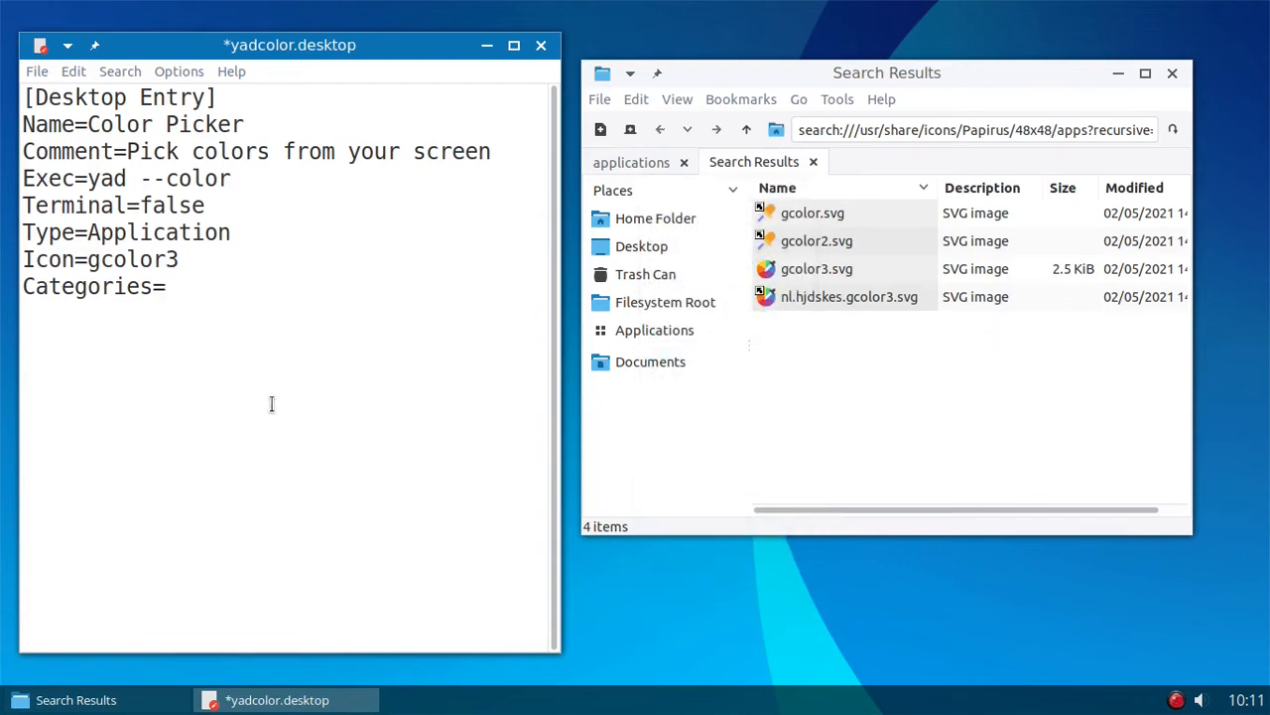
text(Graphics)
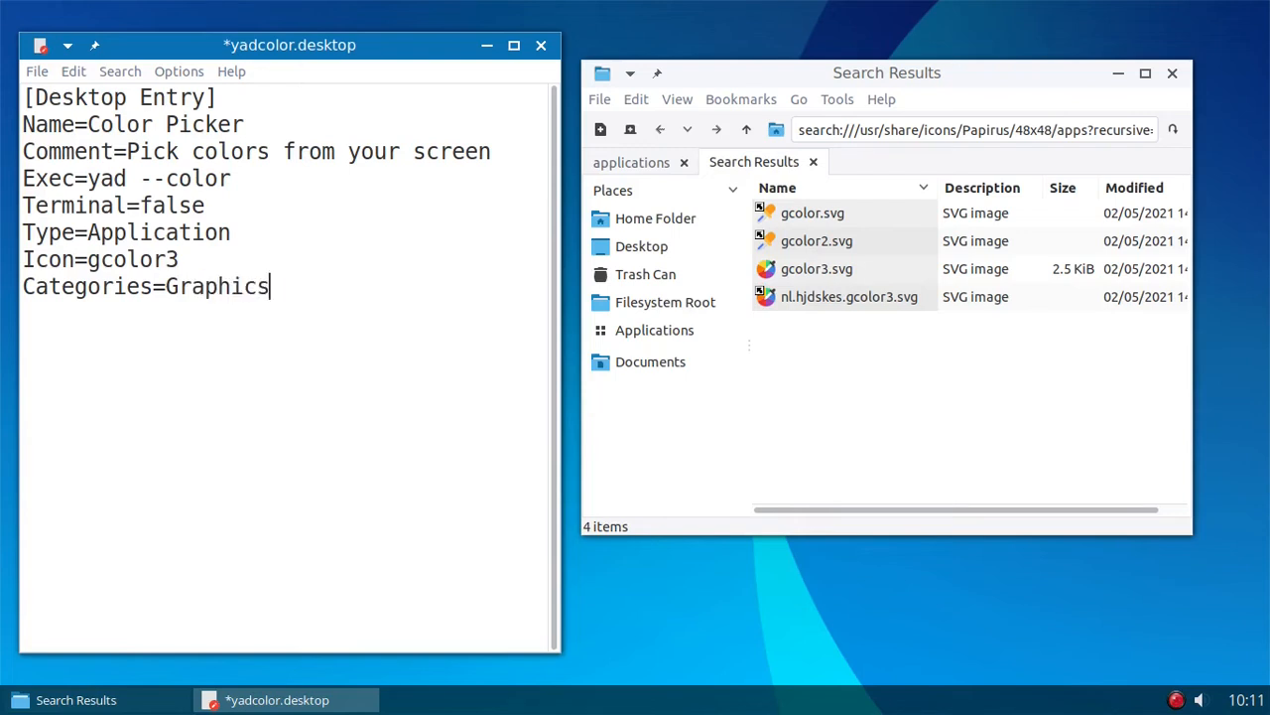
text(;)
key(Return)
- Save yadcolor.desktop and return to the .local/share/applications folder in the file manager
click(38, 77)
click(56, 146)
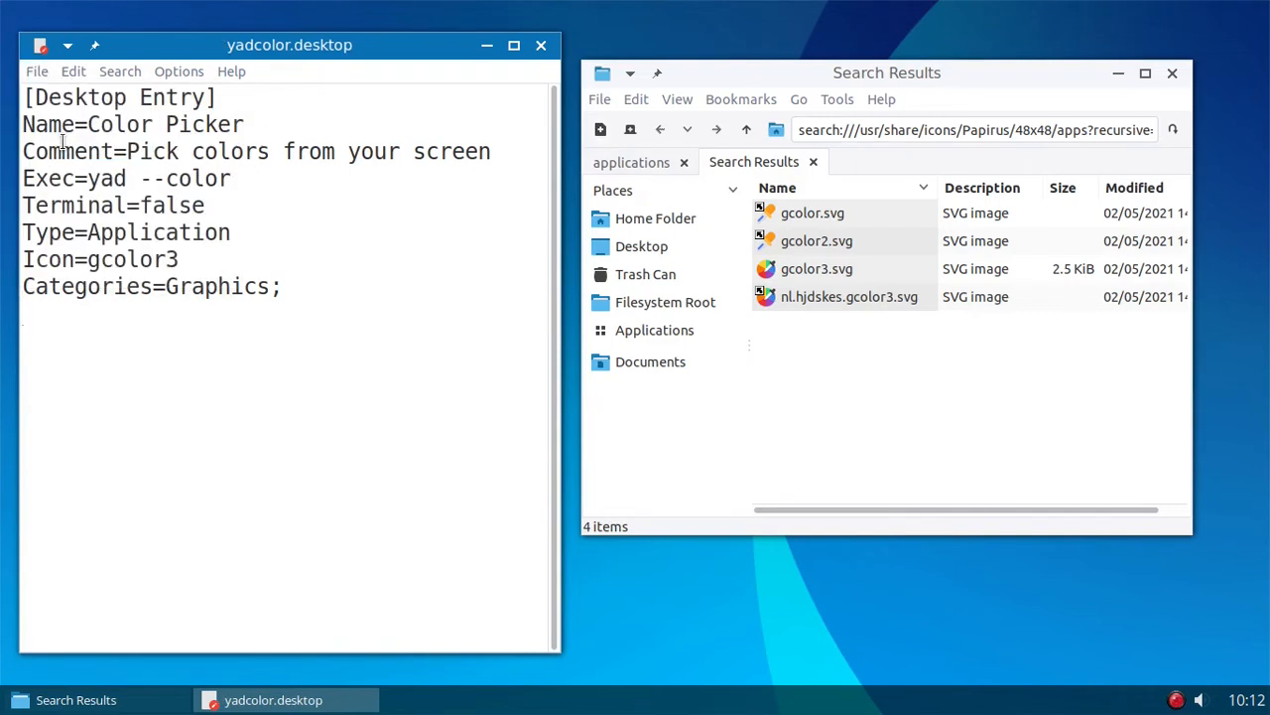
click(640, 163)
click(968, 332)
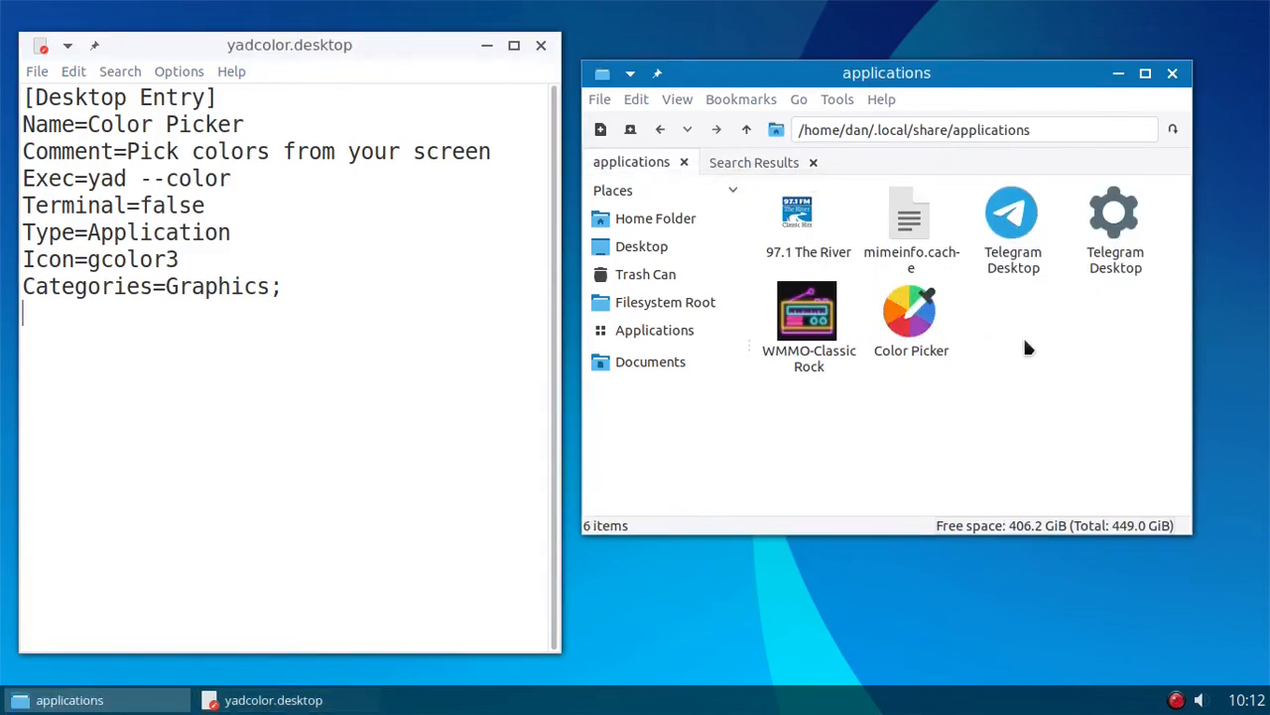
- Test the launcher by starting Color Picker from the desktop menu's Graphics category and closing the YAD window
right_click(632, 18)
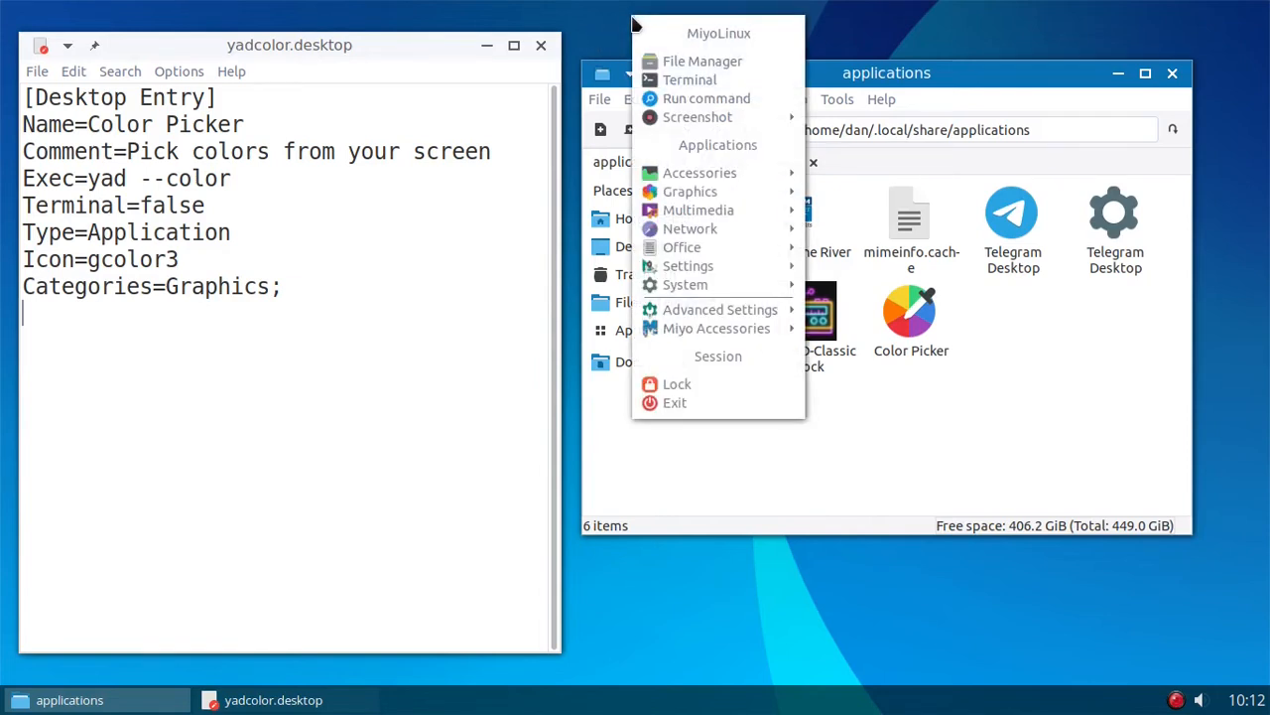
mouse_move(698, 196)
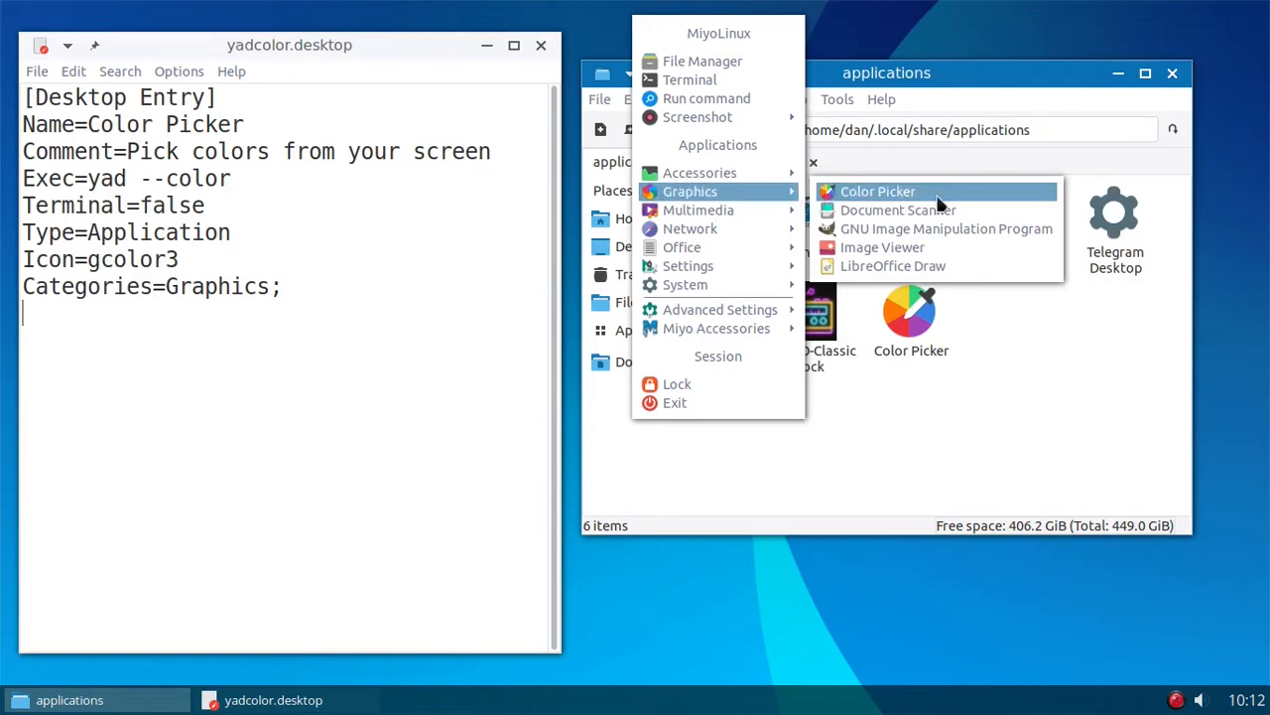
click(888, 193)
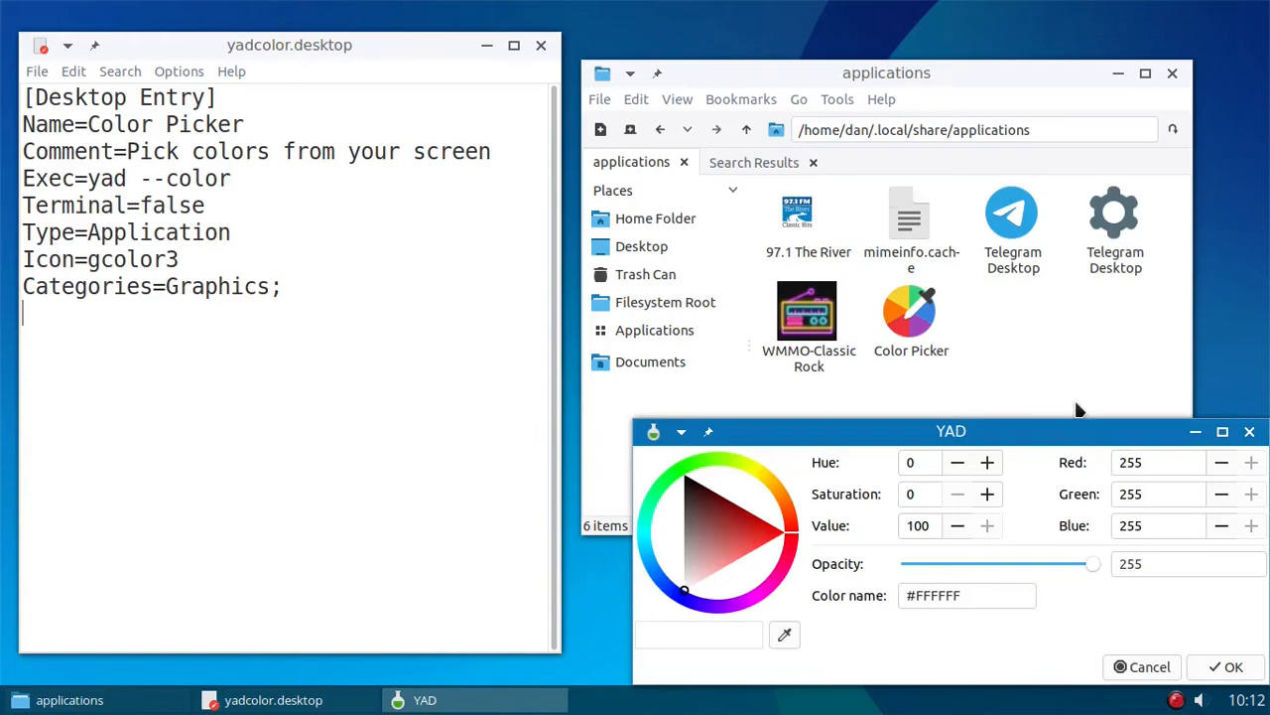
drag(1082, 437, 906, 337)
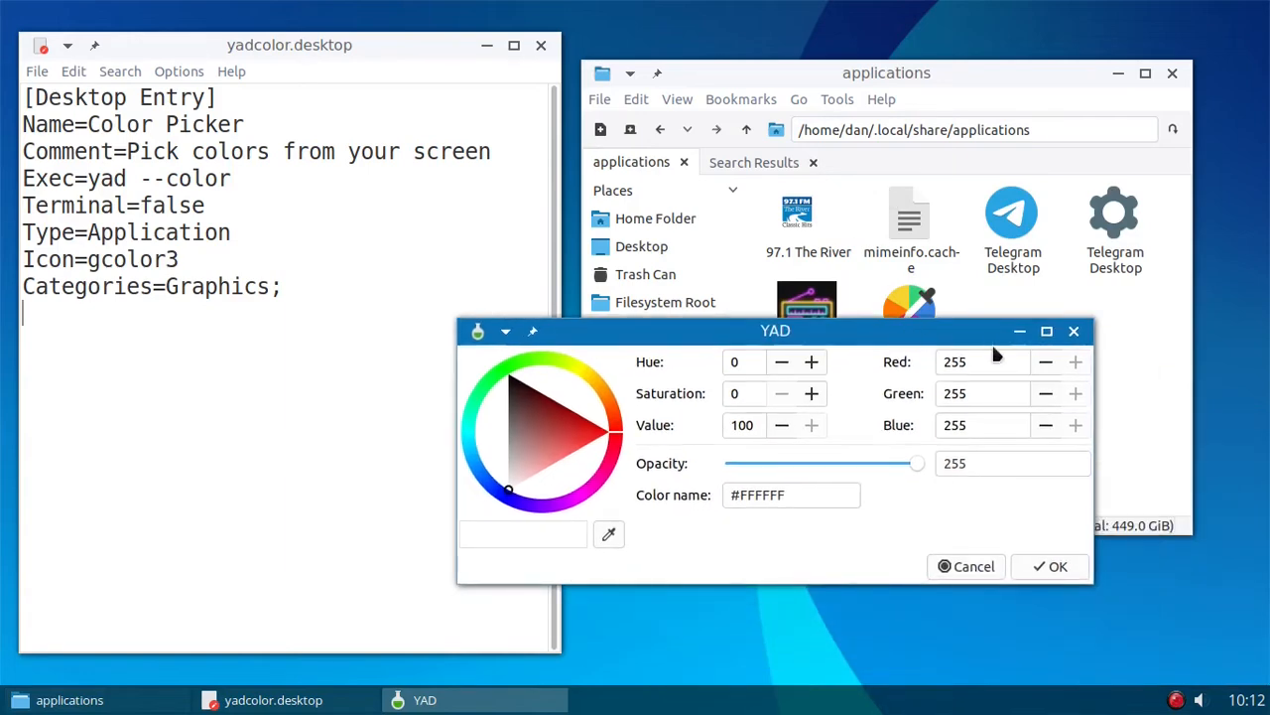
click(1074, 332)
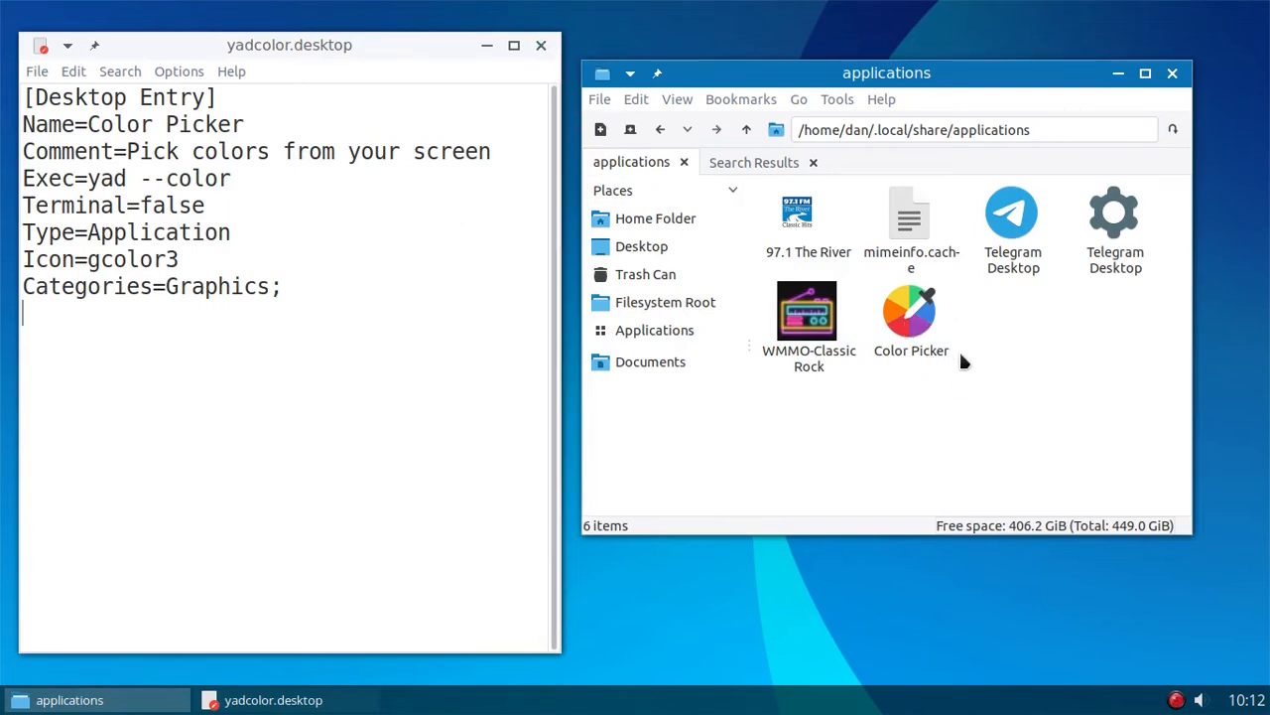
- Close the yadcolor.desktop editor and bring back the icon search results in the file manager
click(541, 46)
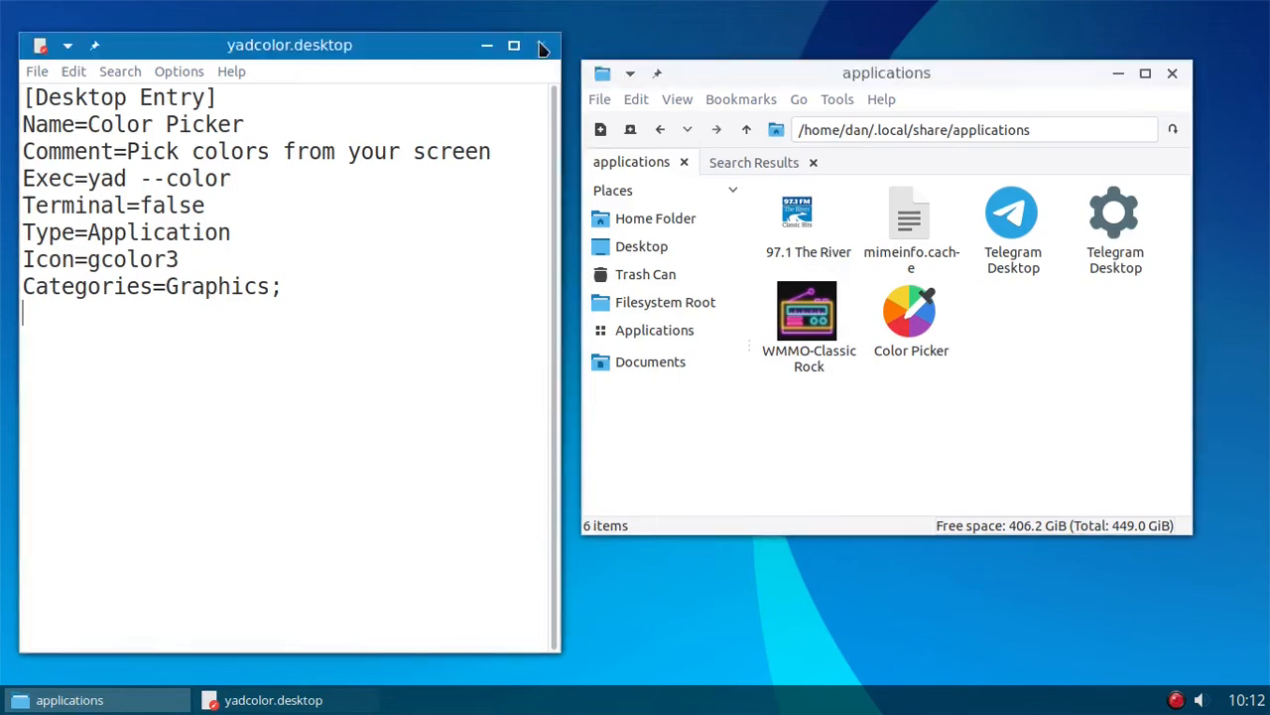
click(541, 46)
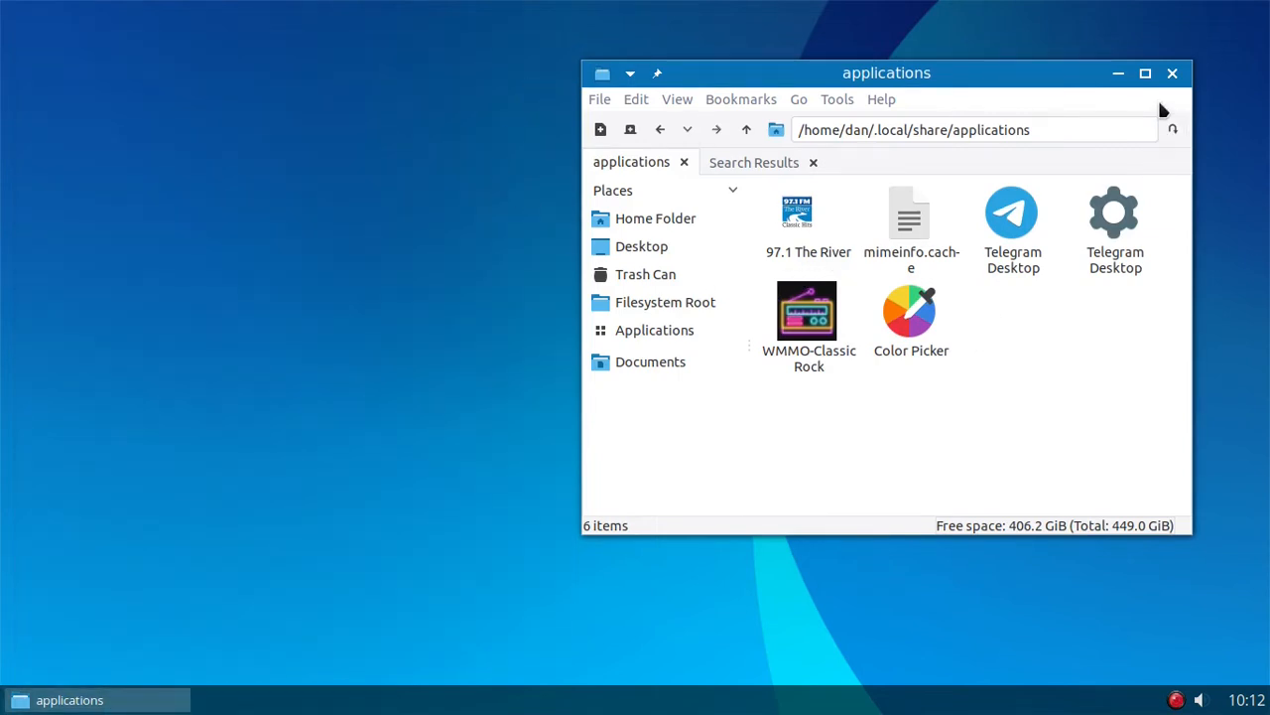
click(754, 164)
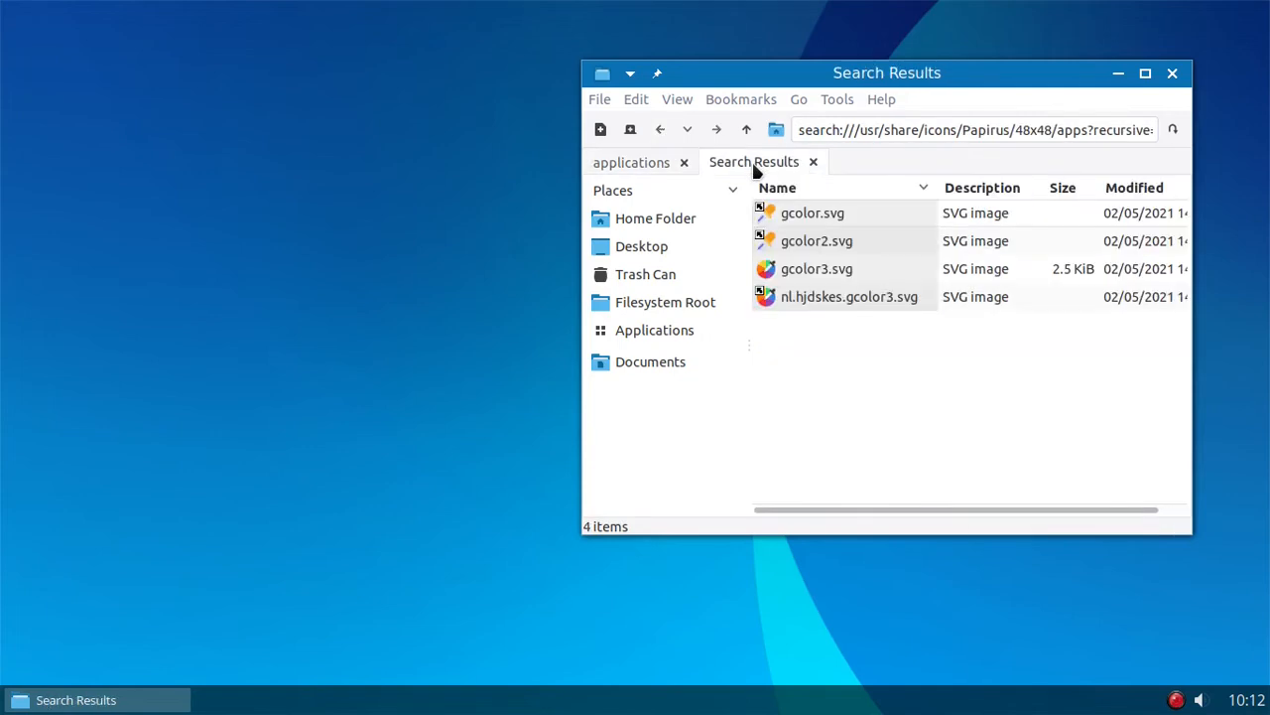
- Open the Obmenu-Generator menu schema, minimise the file manager and maximise the schema.pl editor window
right_click(67, 91)
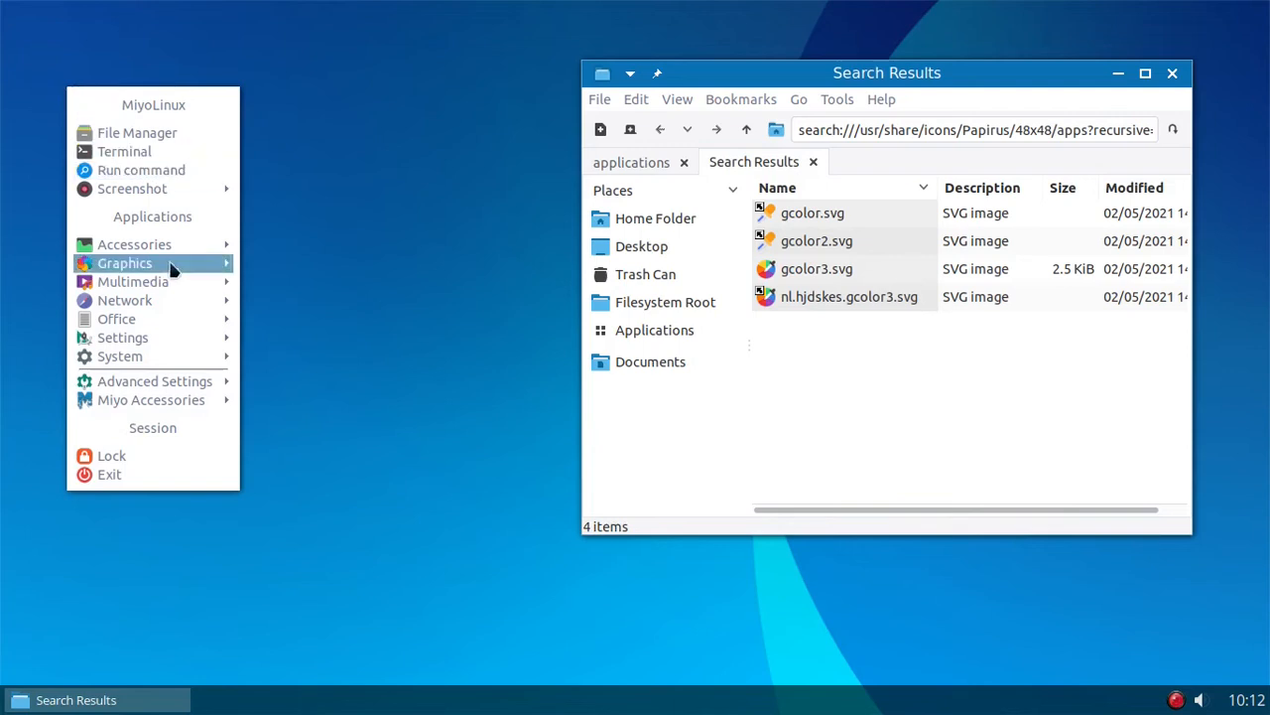
mouse_move(134, 387)
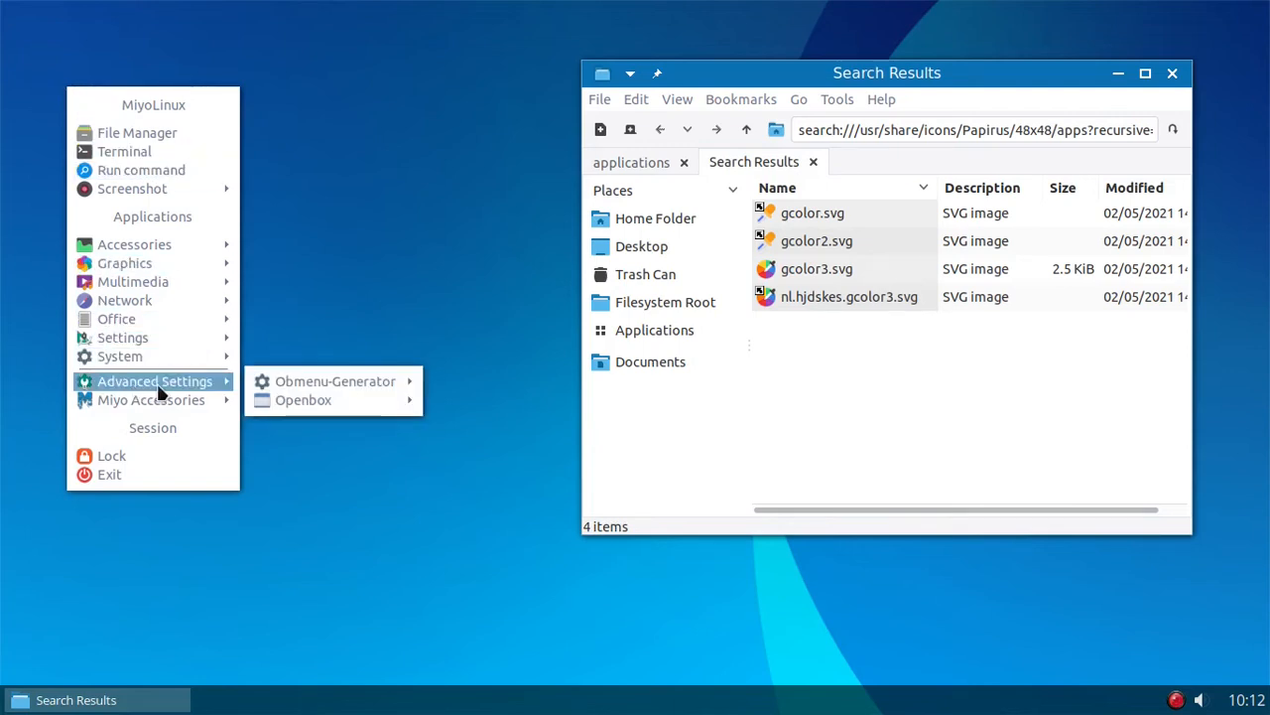
mouse_move(359, 383)
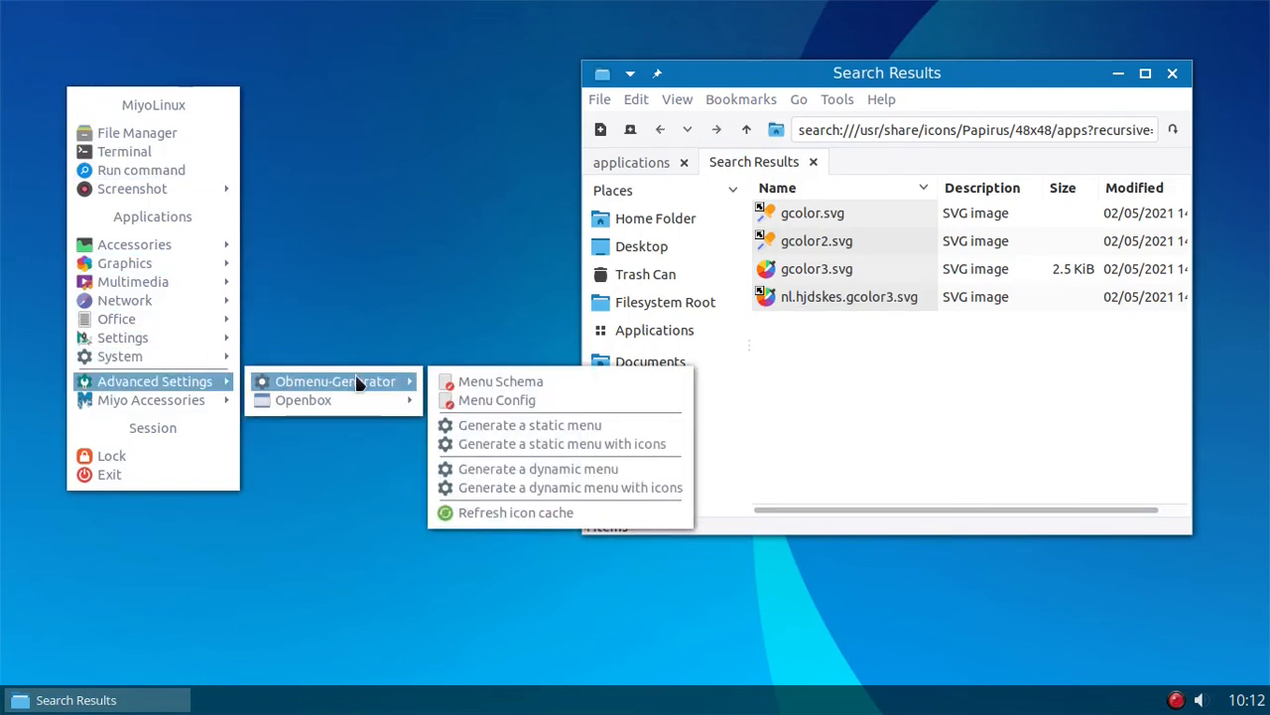
click(501, 385)
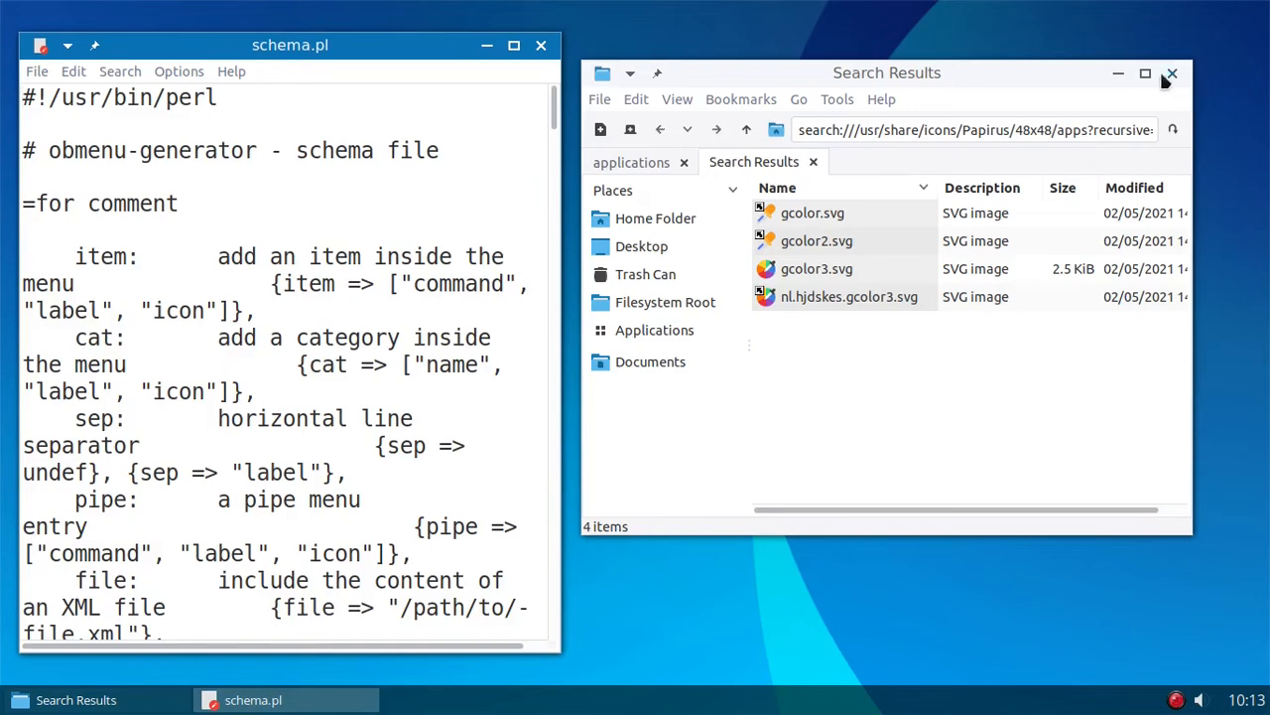
click(1121, 74)
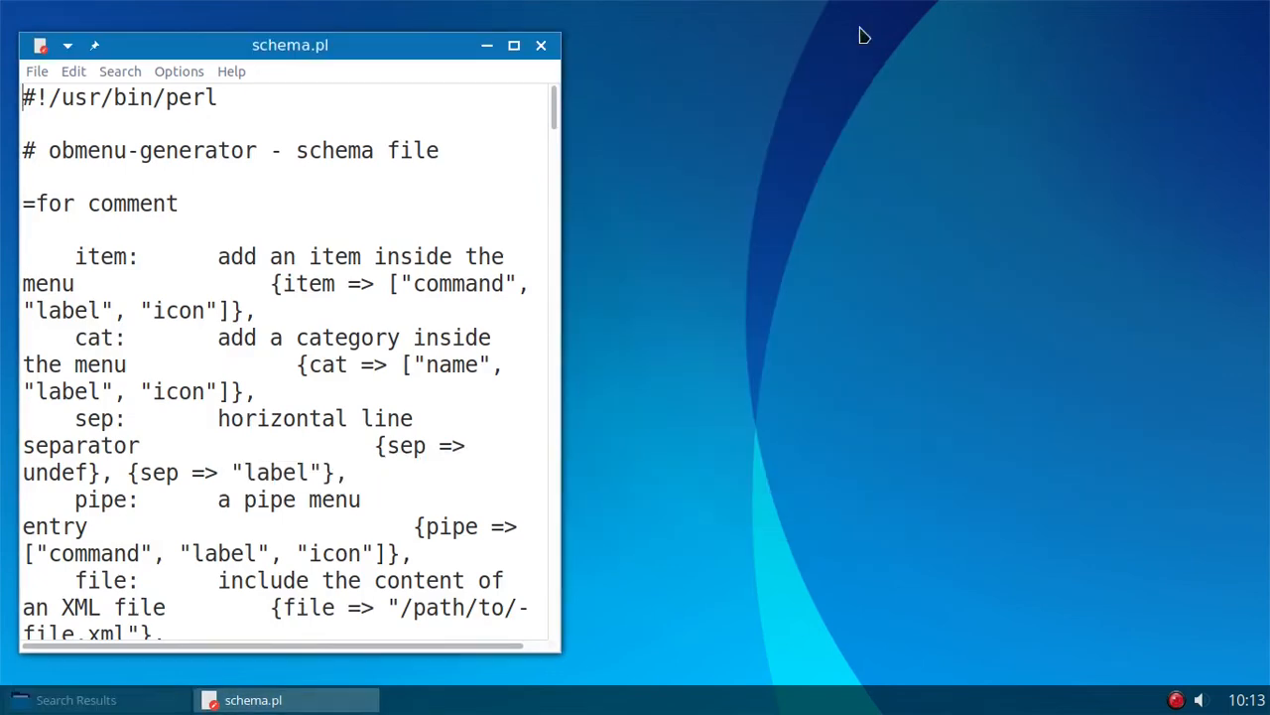
click(514, 47)
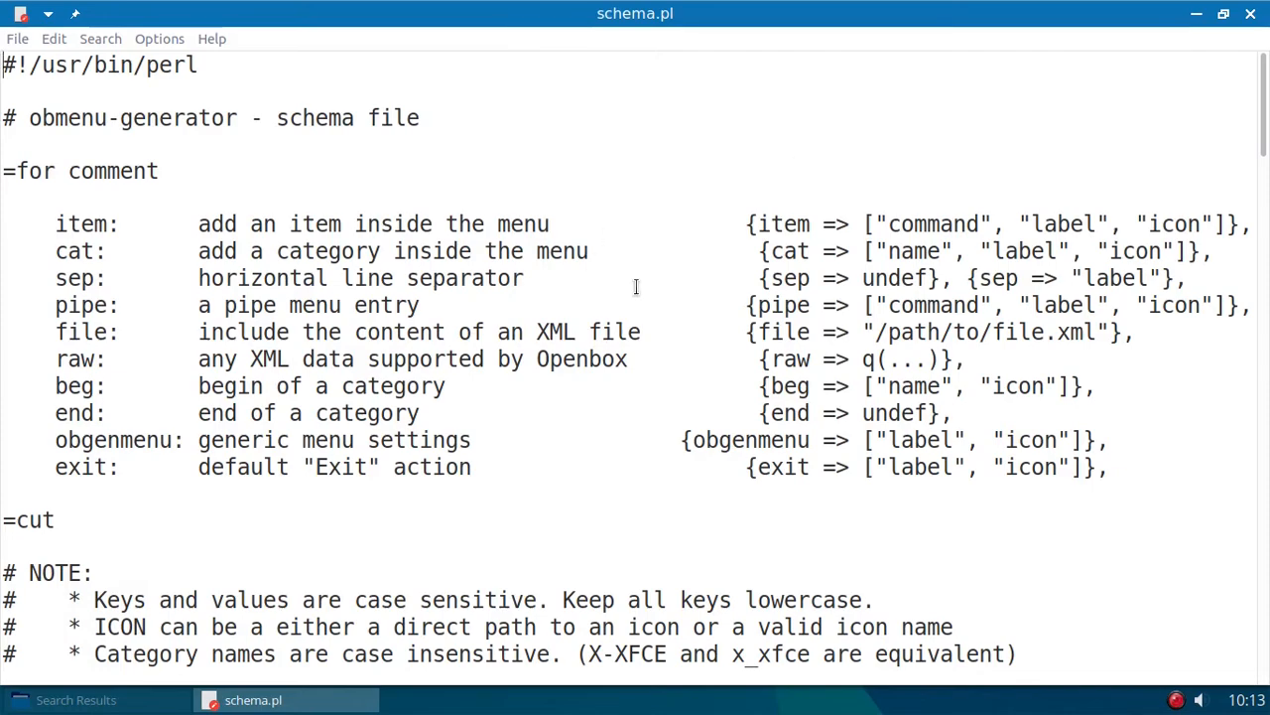
- Look through schema.pl, from the syntax notes and SCHEMA items to the category, Obmenu-Generator, Openbox and Miyo Accessories sections
scroll(636, 287, down, 5)
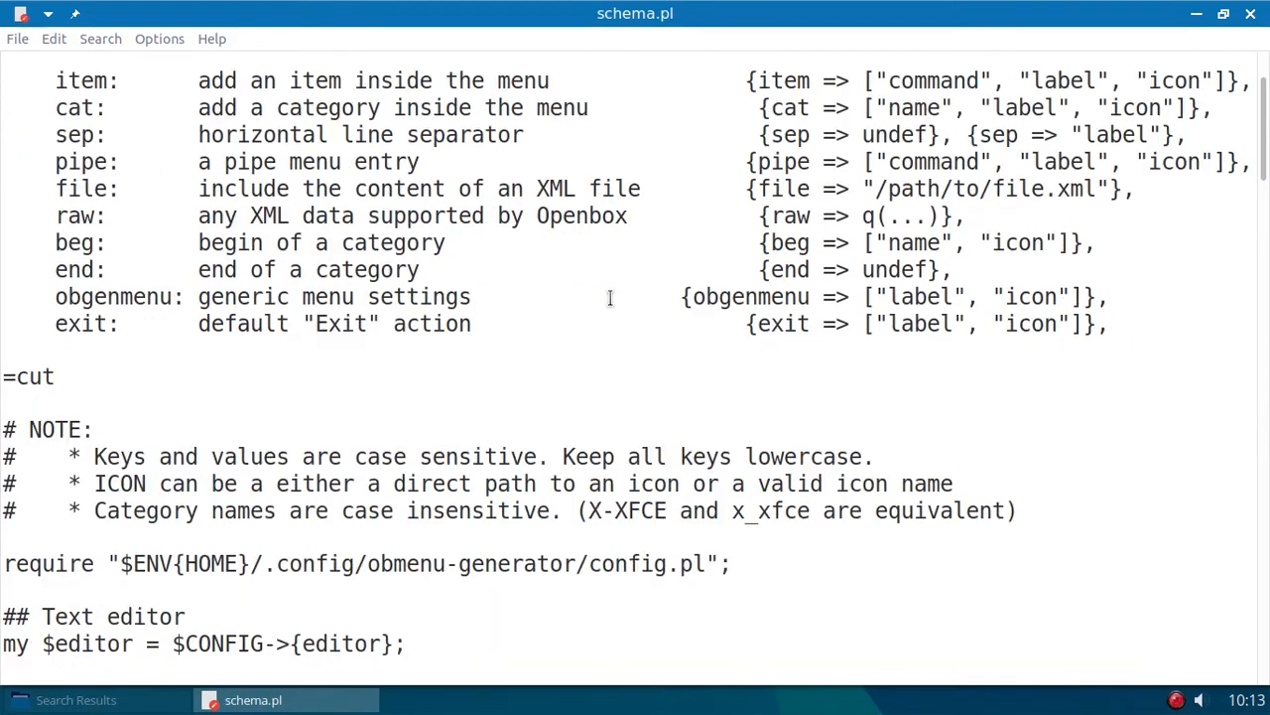
scroll(636, 293, down, 3)
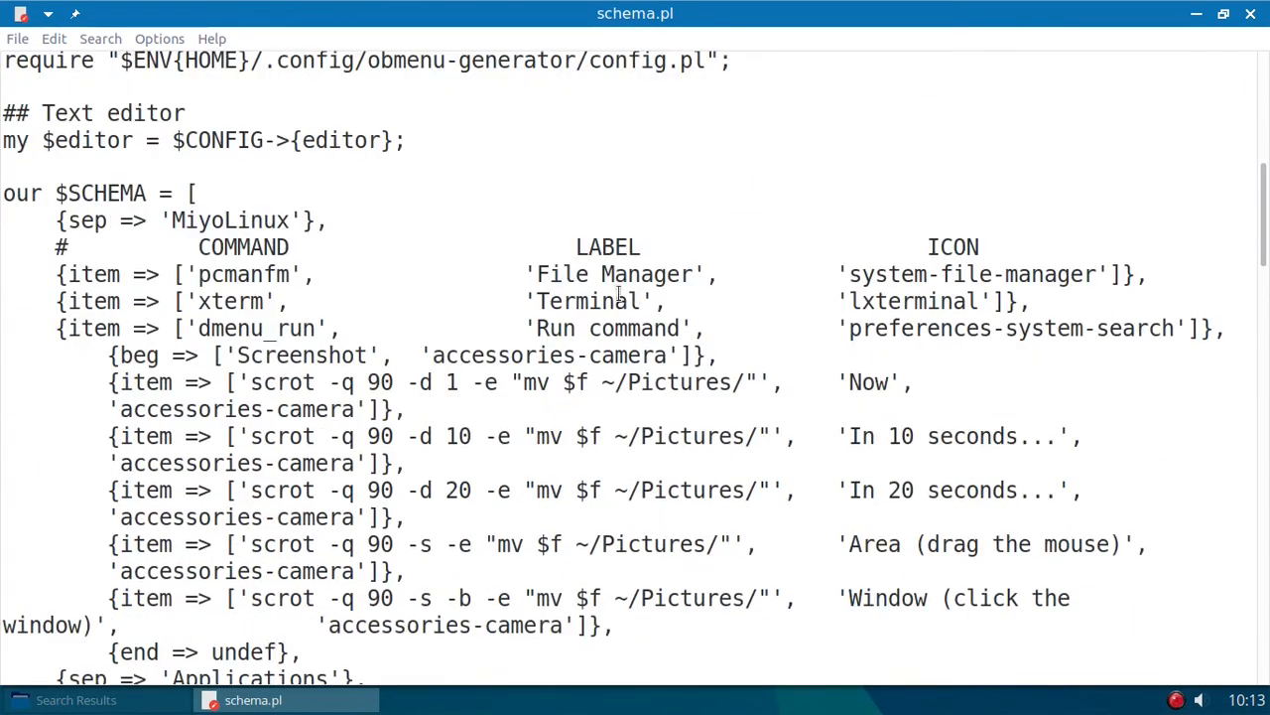
scroll(437, 256, down, 4)
scroll(437, 256, down, 3)
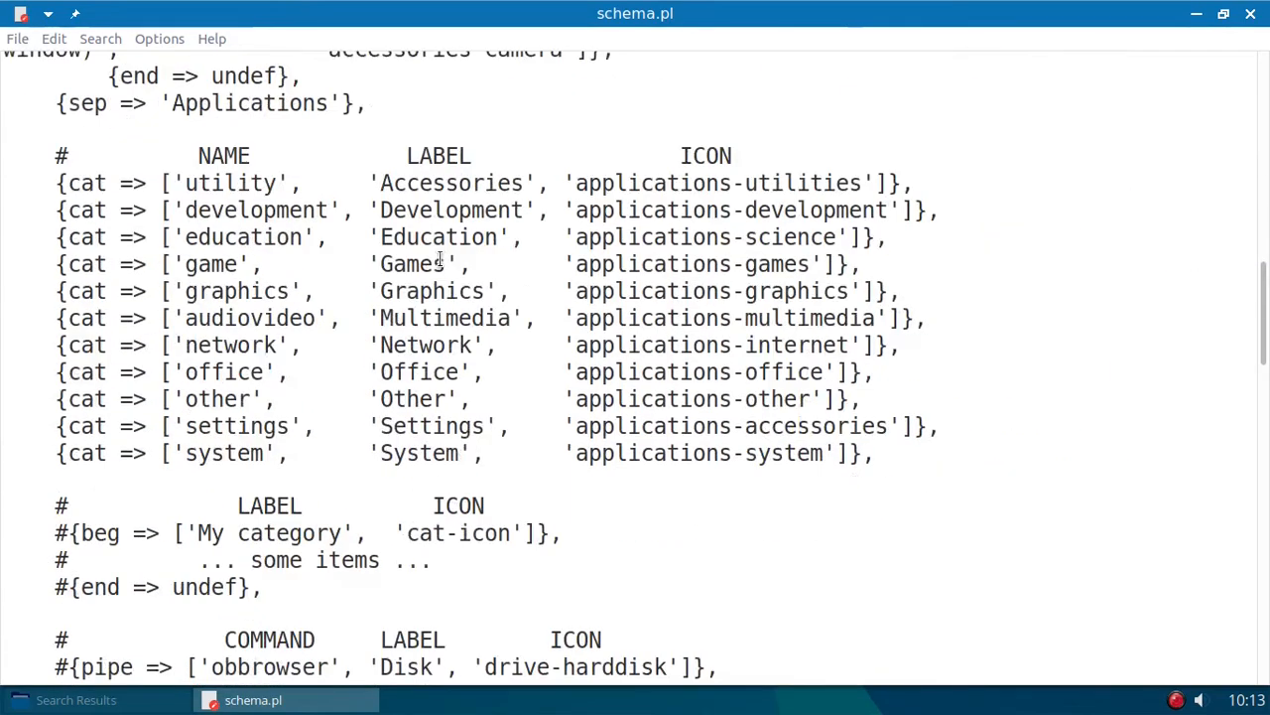
scroll(447, 261, down, 9)
scroll(447, 261, down, 11)
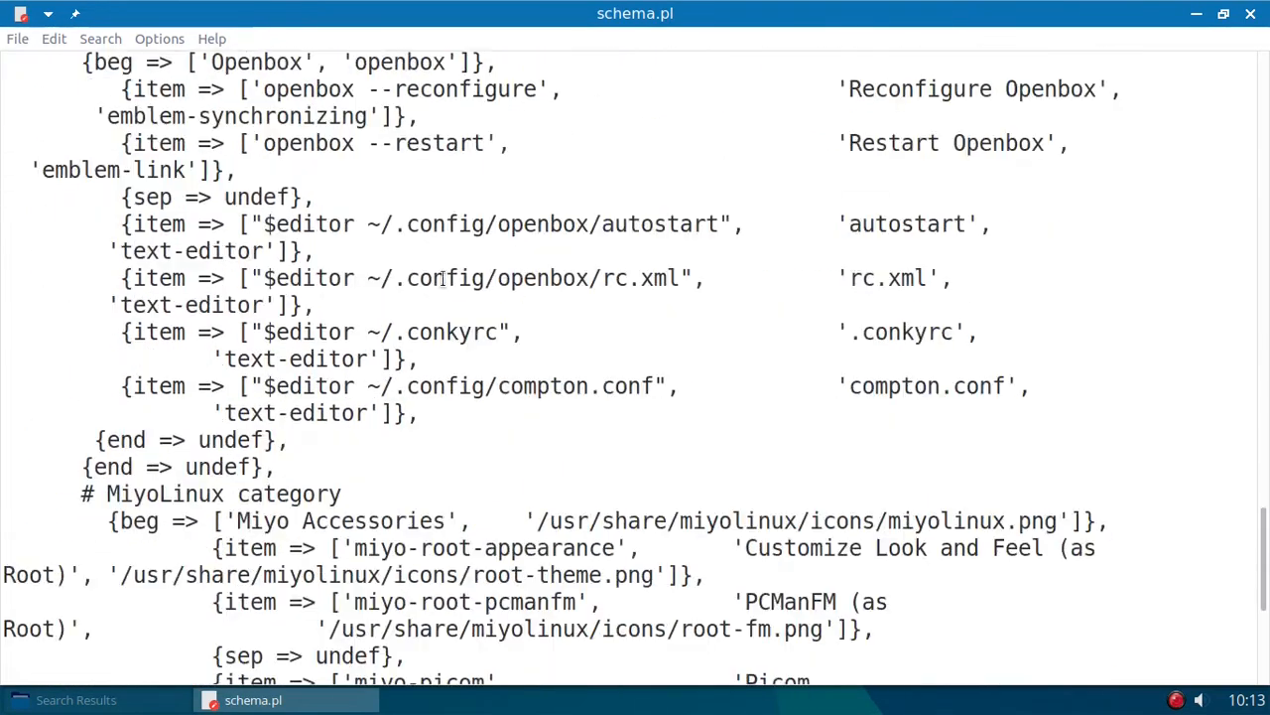
scroll(442, 281, up, 1)
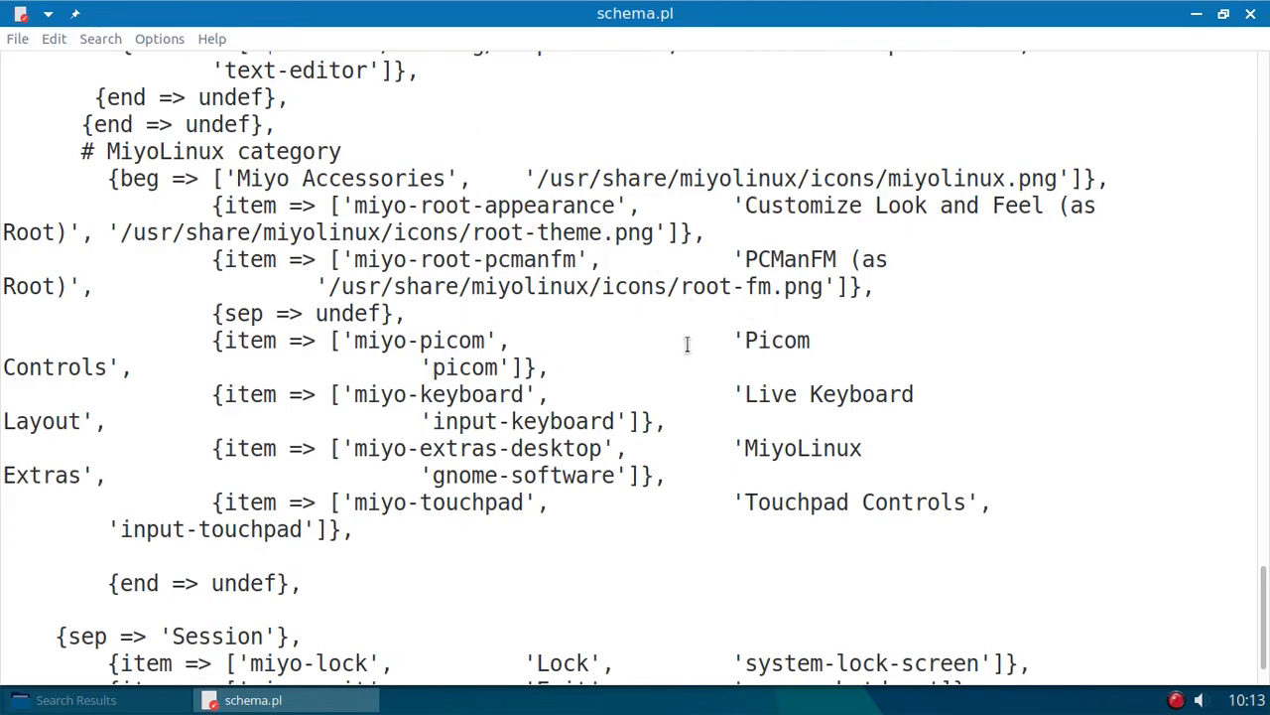
scroll(622, 383, up, 1)
scroll(624, 378, up, 4)
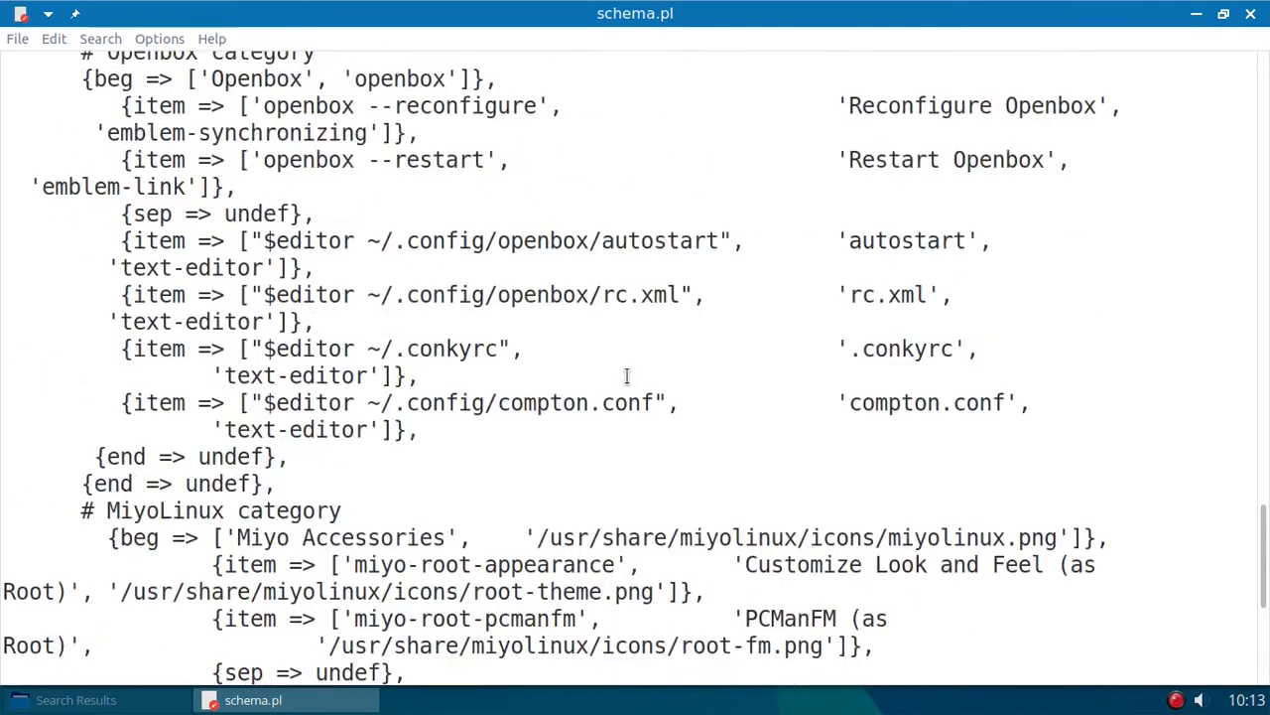
scroll(626, 382, up, 7)
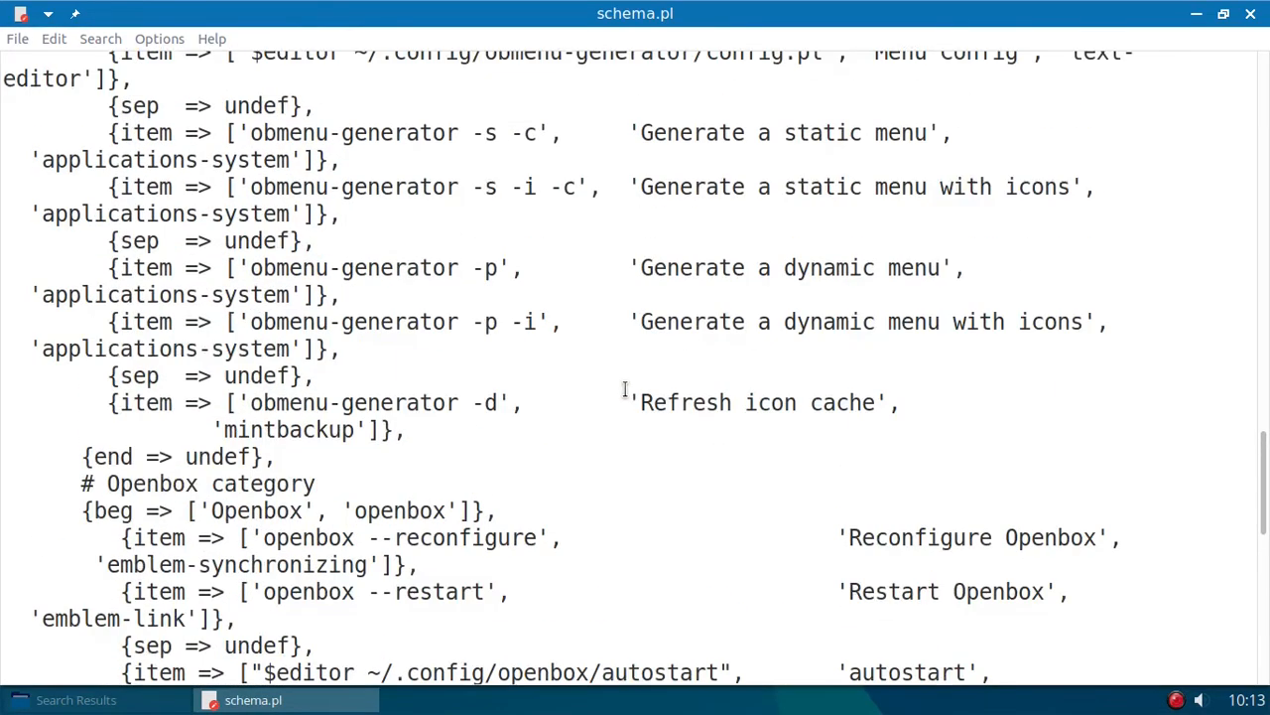
scroll(625, 388, up, 6)
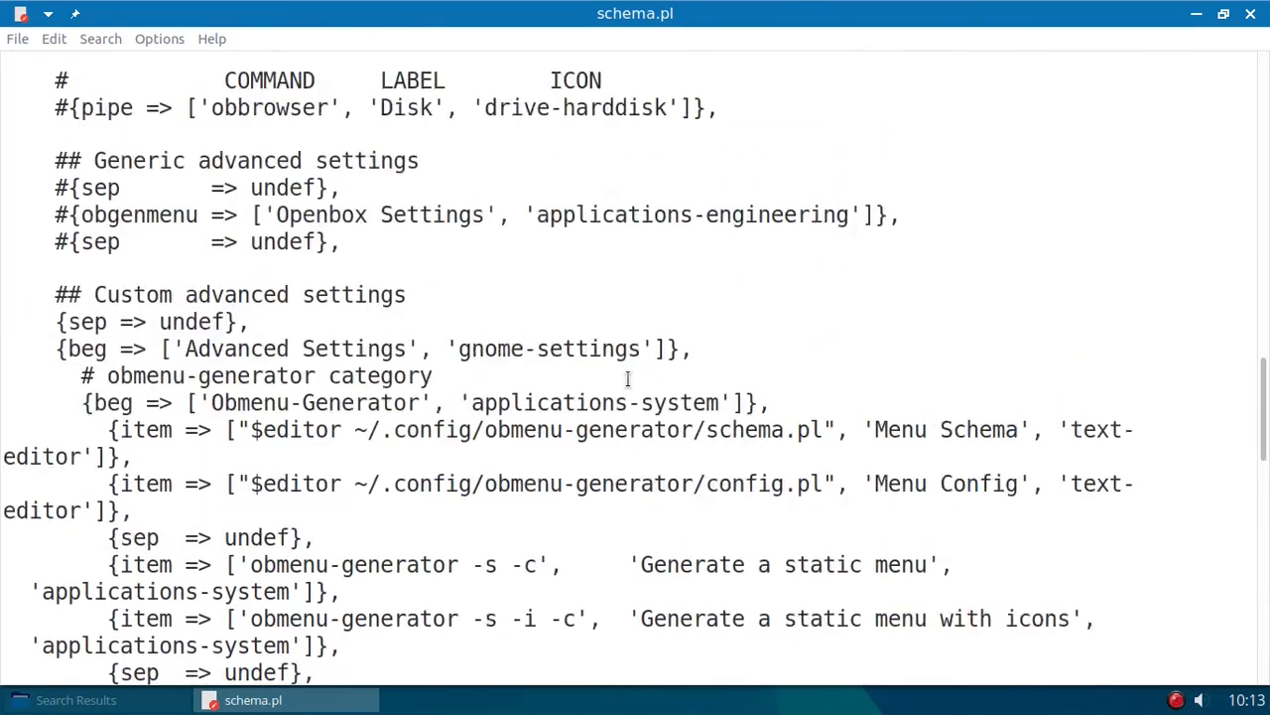
scroll(629, 378, up, 4)
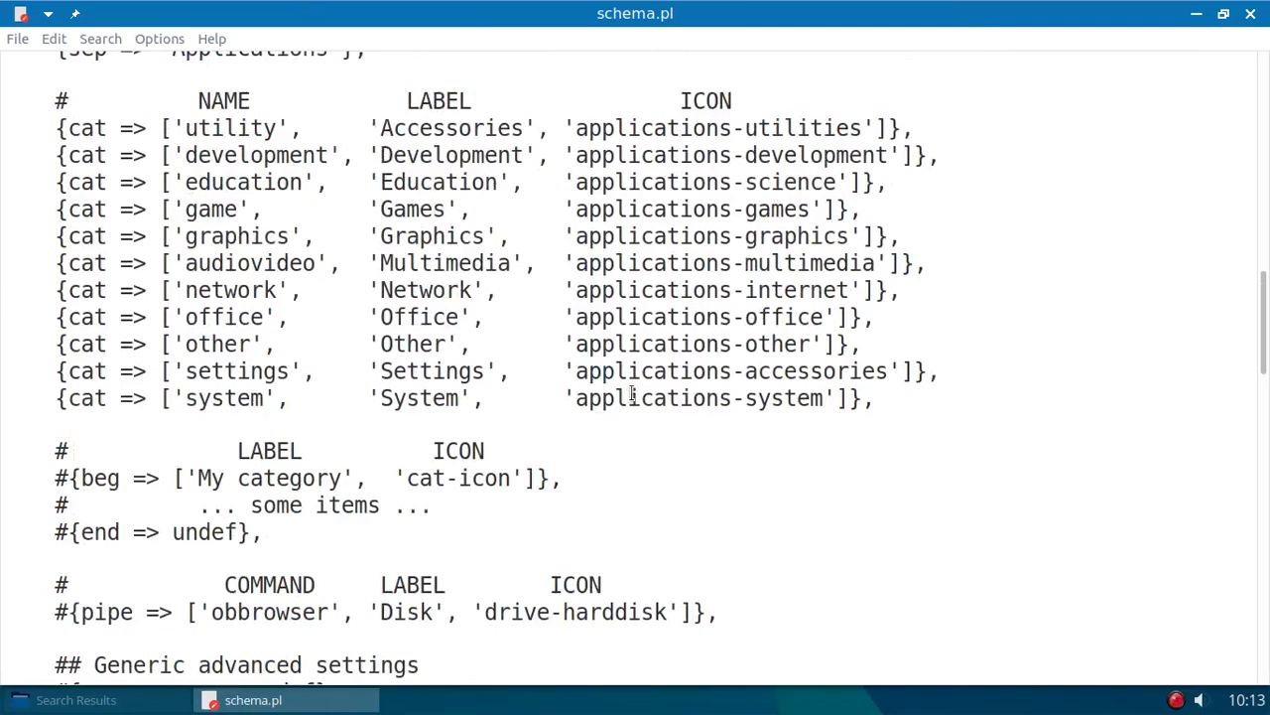
scroll(631, 394, up, 2)
- Examine the utility category name and the COMMAND, LABEL and ICON columns that define each menu item
scroll(631, 392, down, 1)
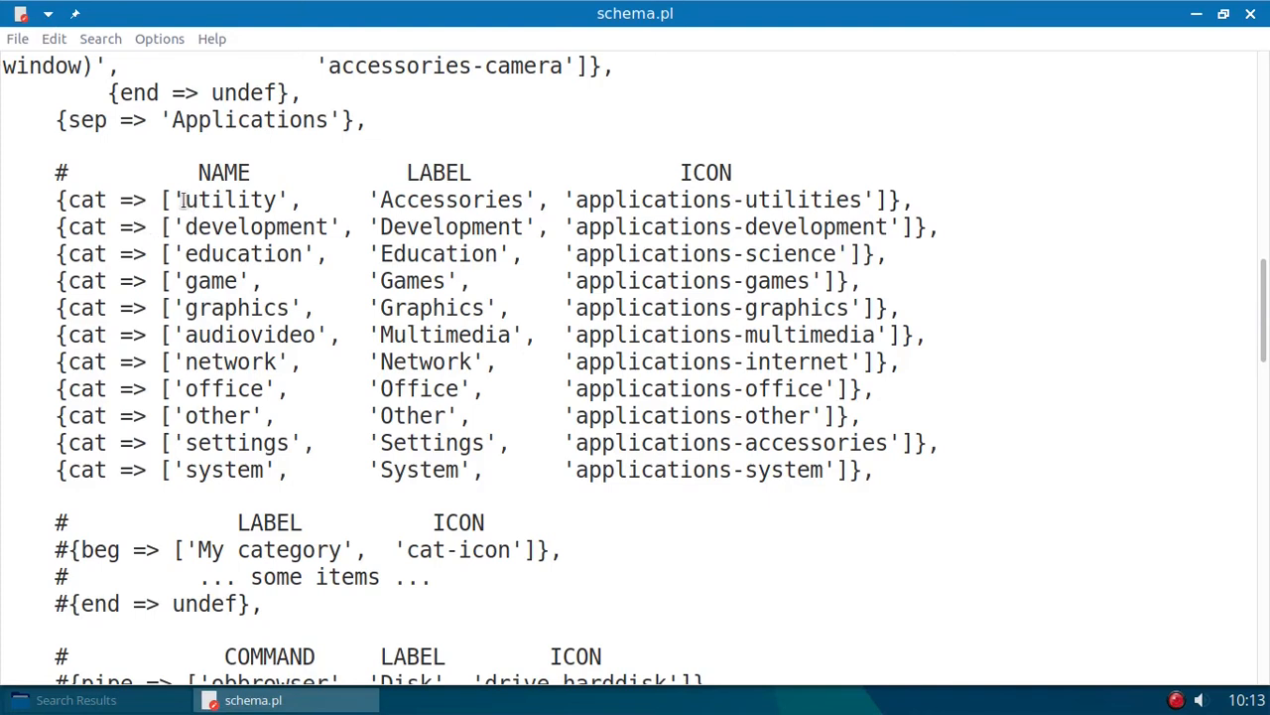
drag(184, 200, 280, 195)
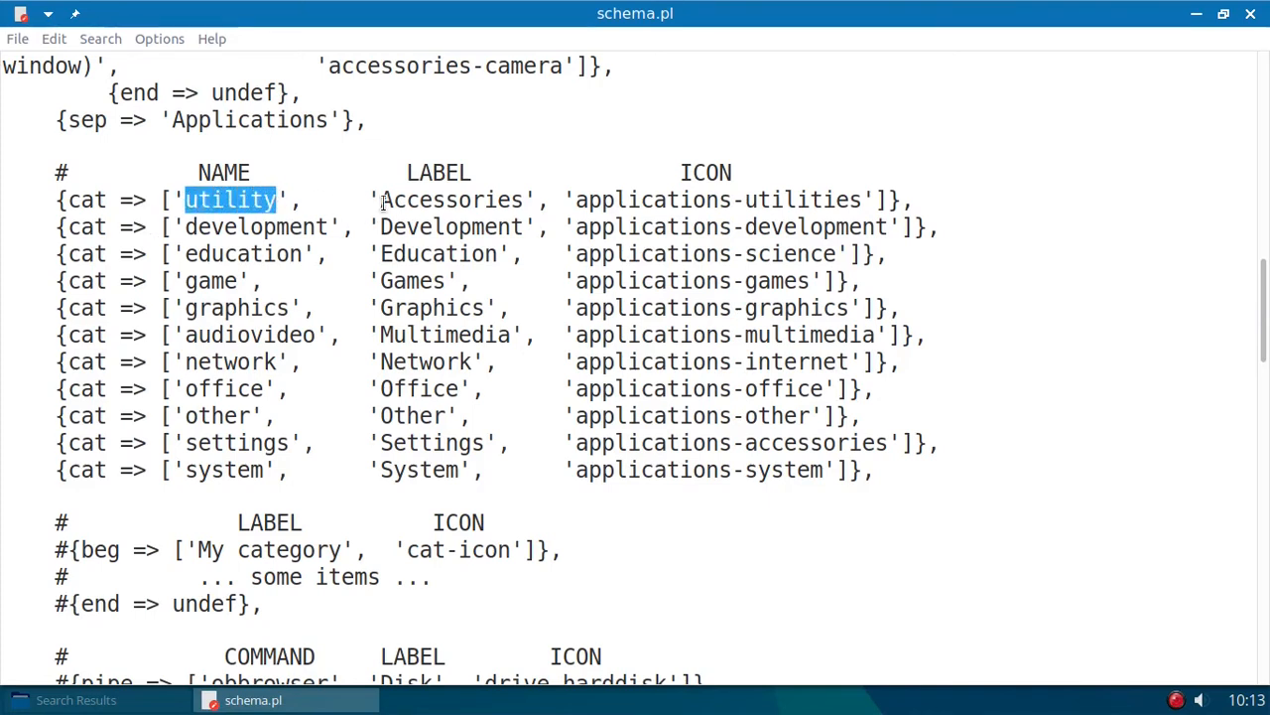
scroll(283, 245, down, 1)
scroll(283, 245, down, 2)
scroll(312, 268, up, 10)
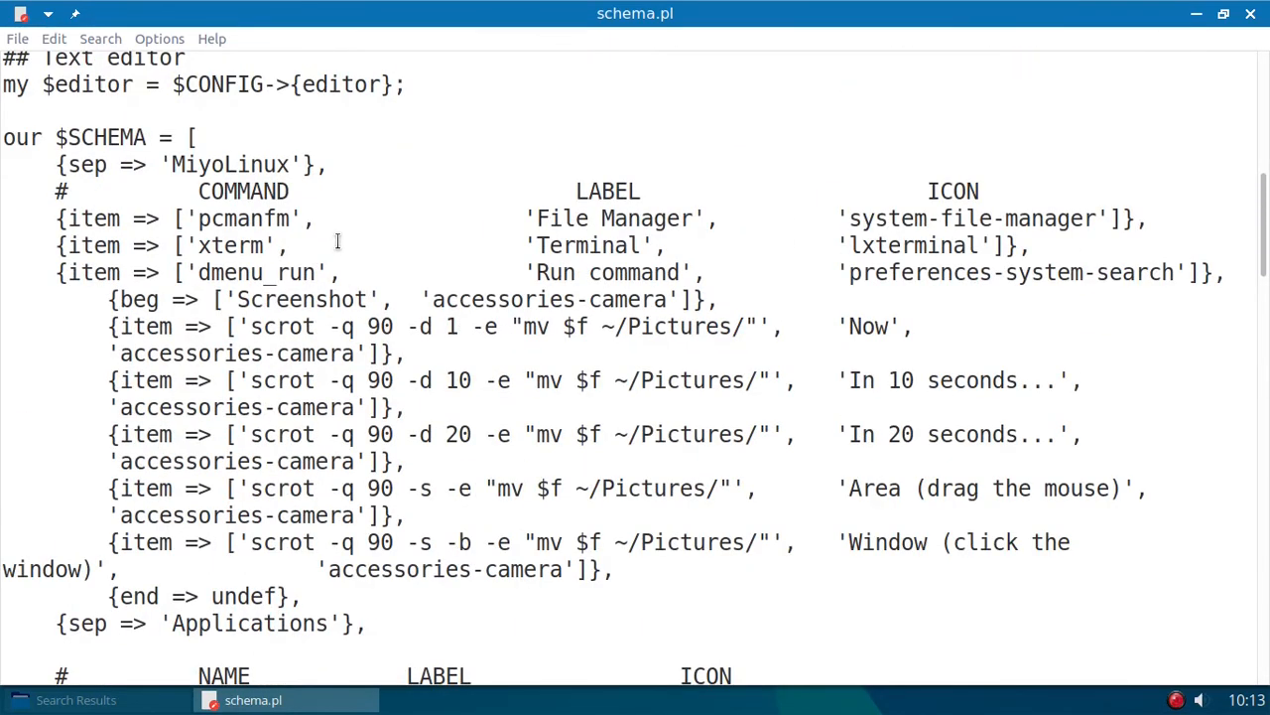
drag(197, 192, 302, 192)
drag(576, 190, 641, 191)
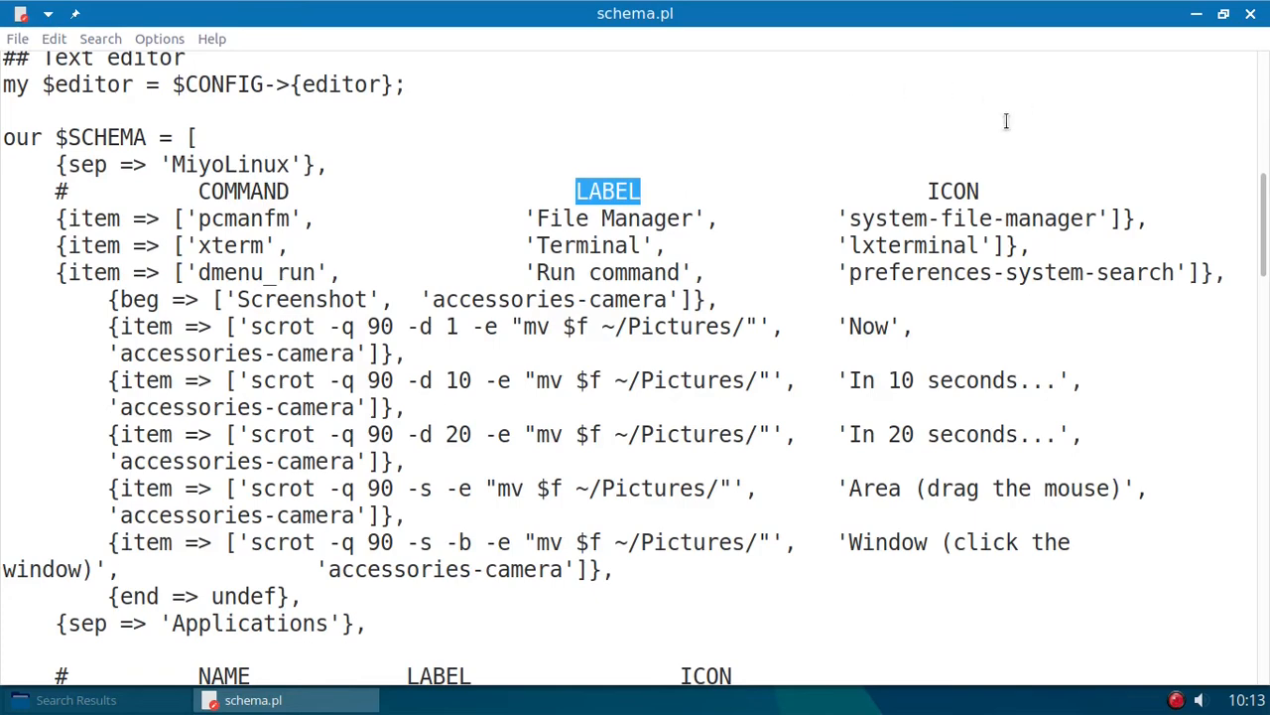
drag(926, 191, 980, 190)
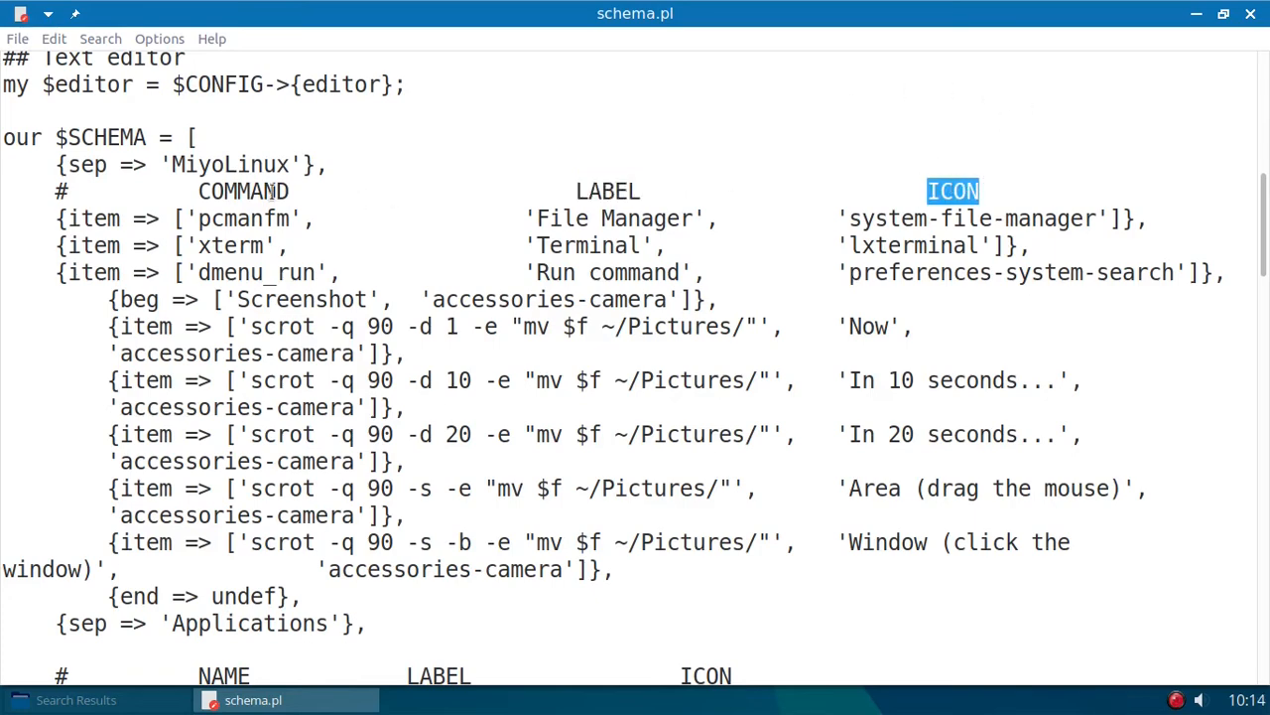
drag(210, 191, 226, 191)
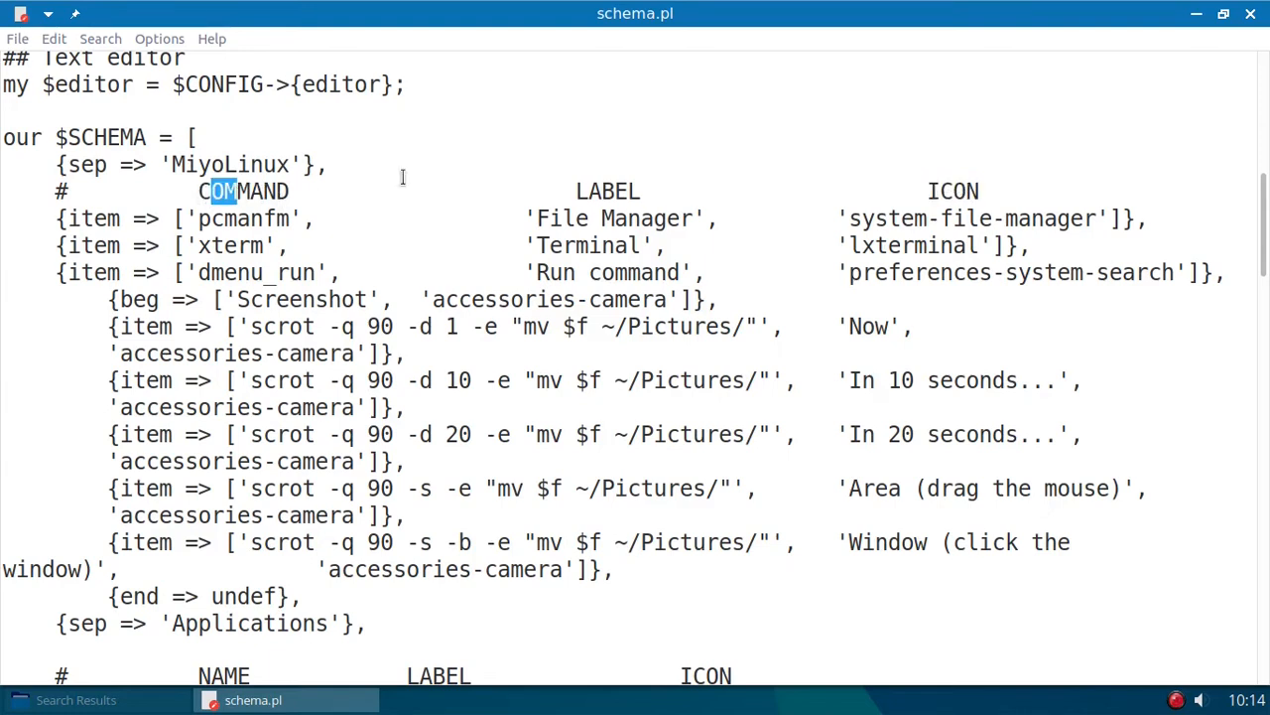
drag(589, 190, 623, 193)
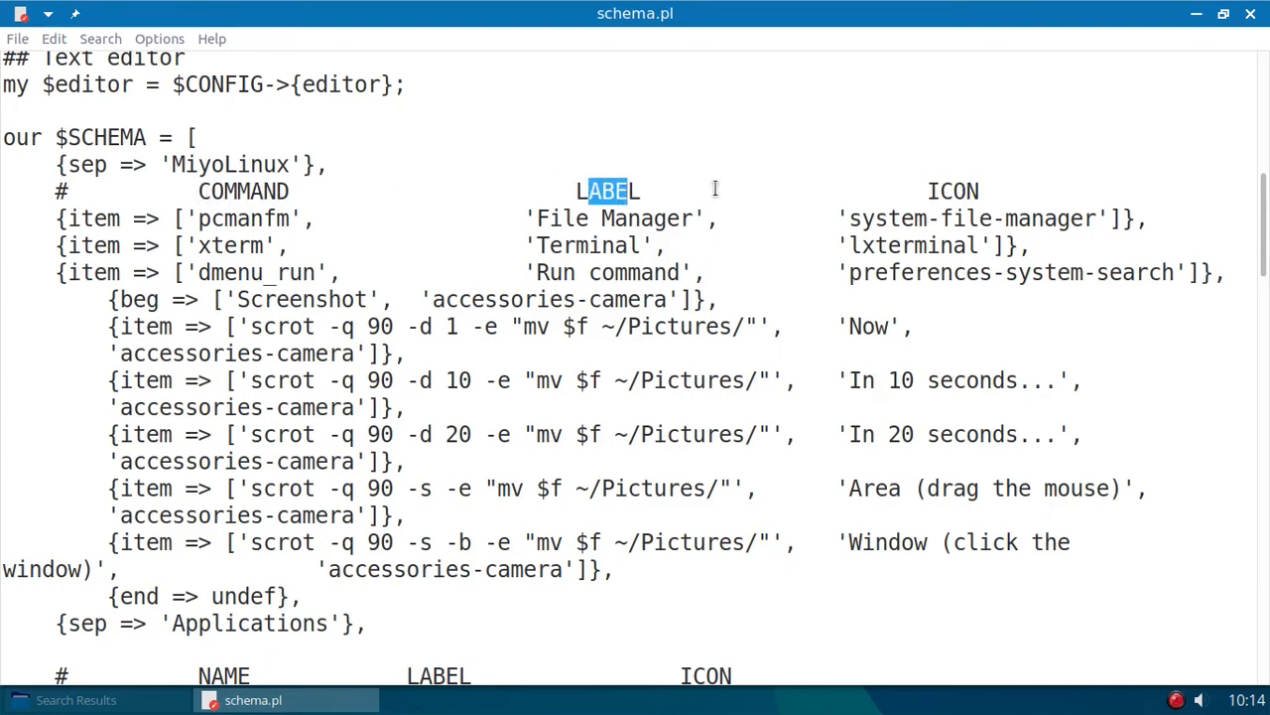
drag(925, 191, 981, 185)
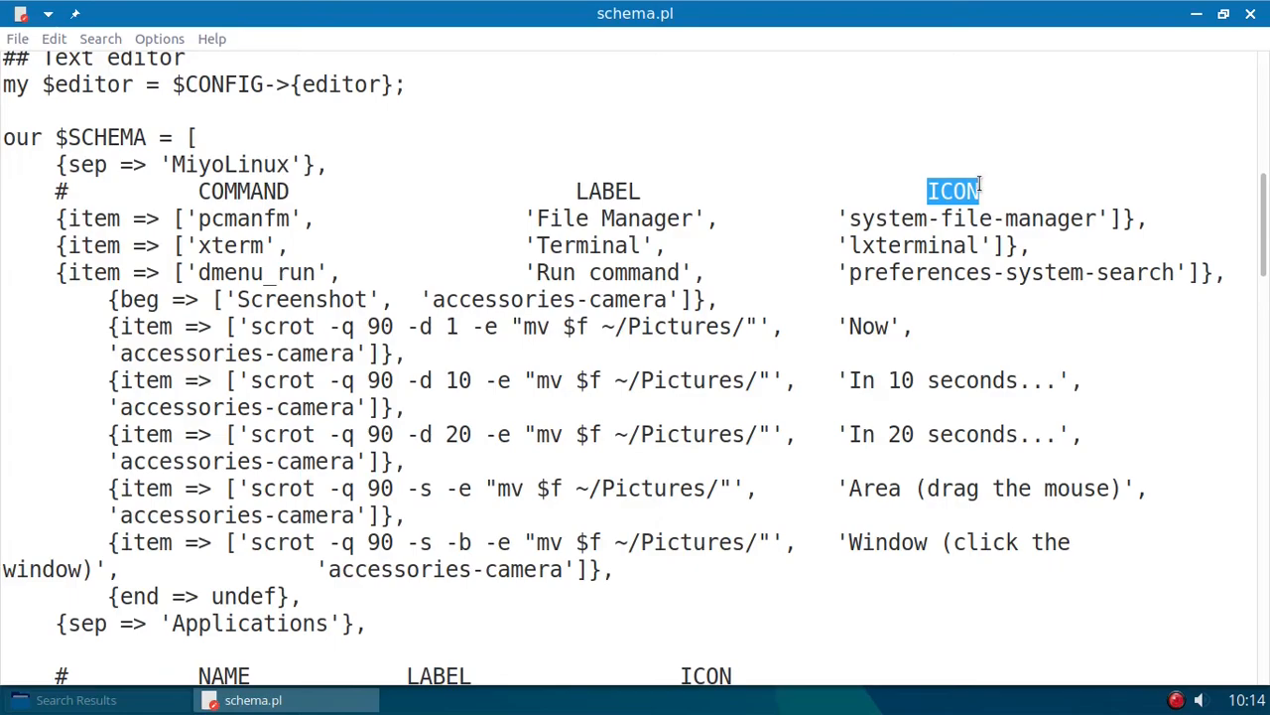
- Set the text editor's font size to 16
scroll(596, 297, down, 10)
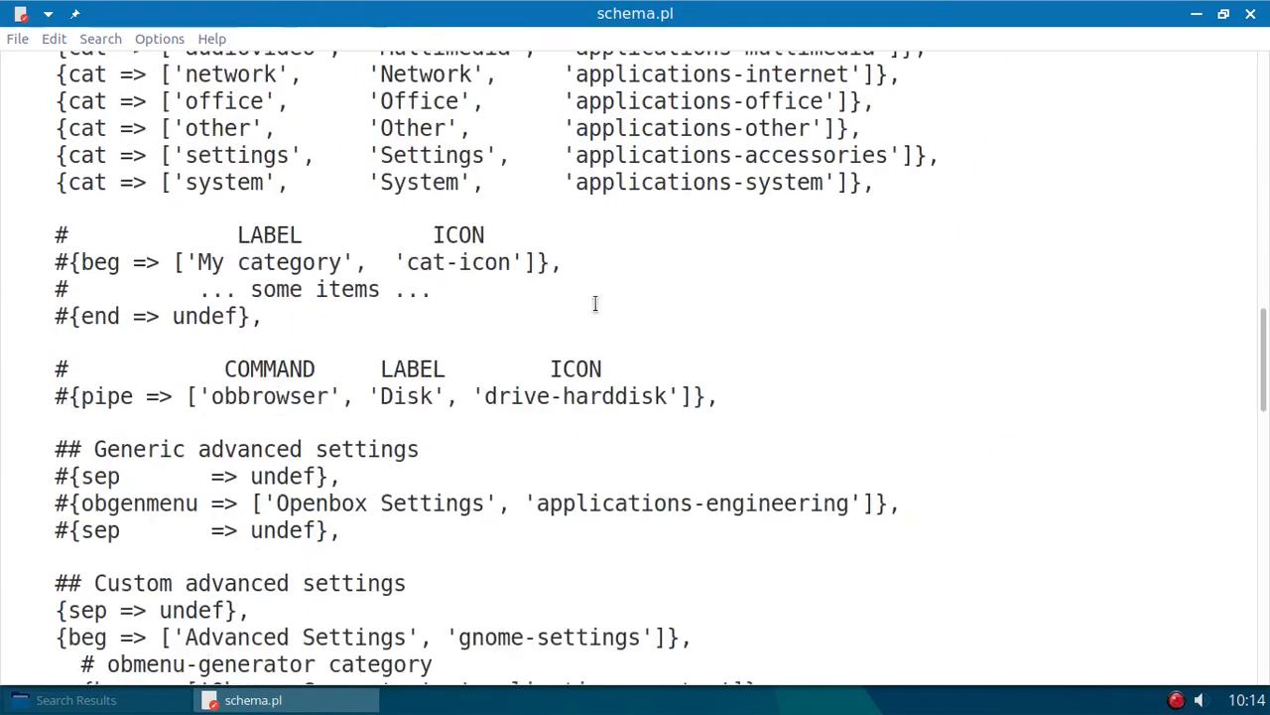
scroll(595, 304, down, 17)
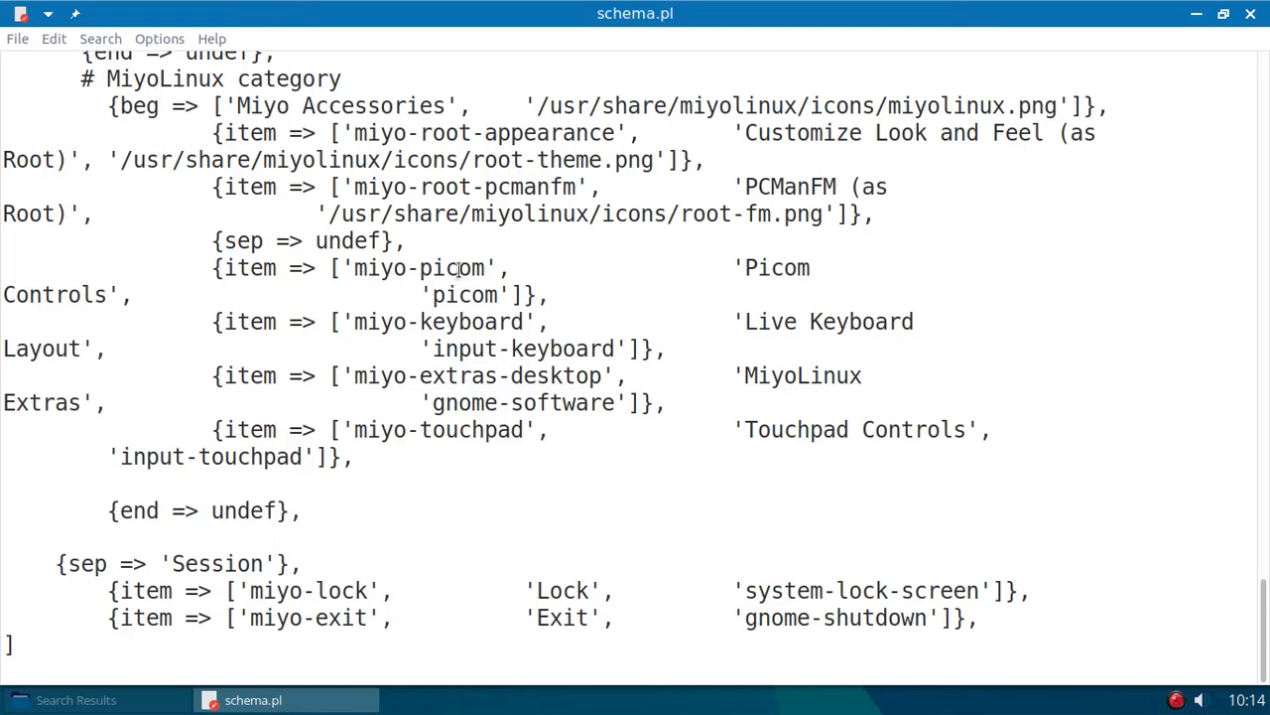
click(175, 36)
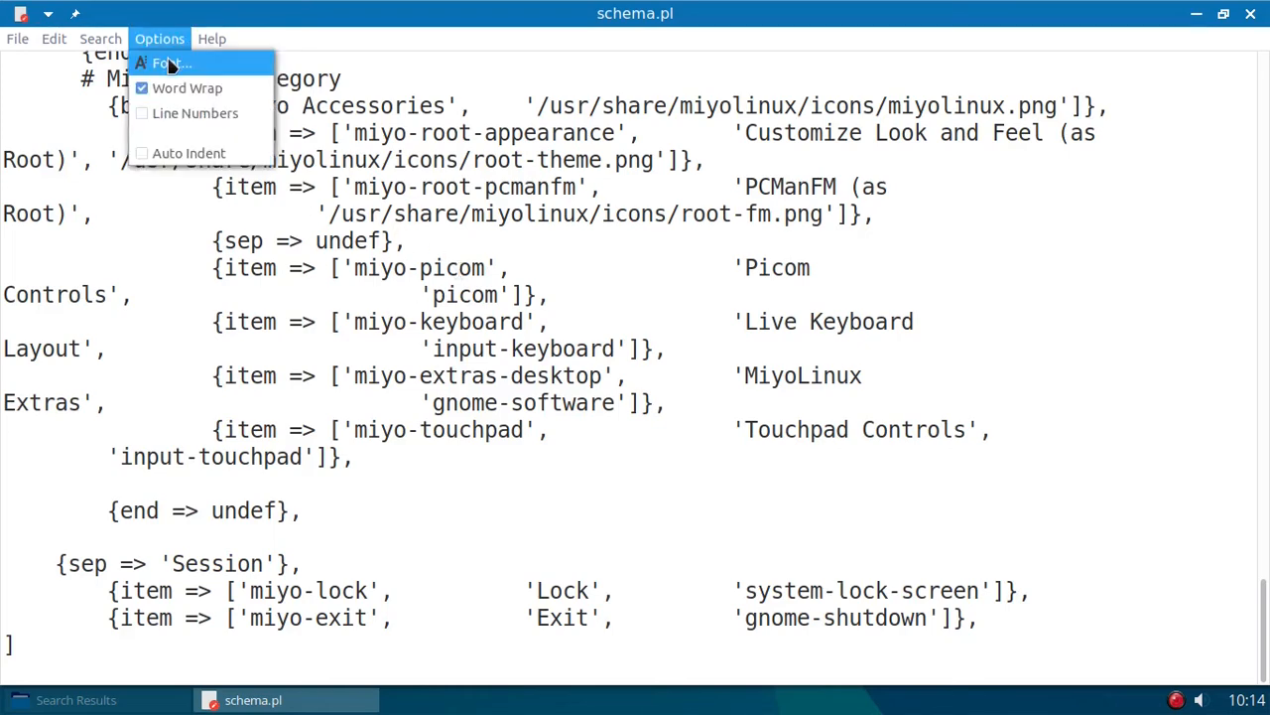
click(168, 63)
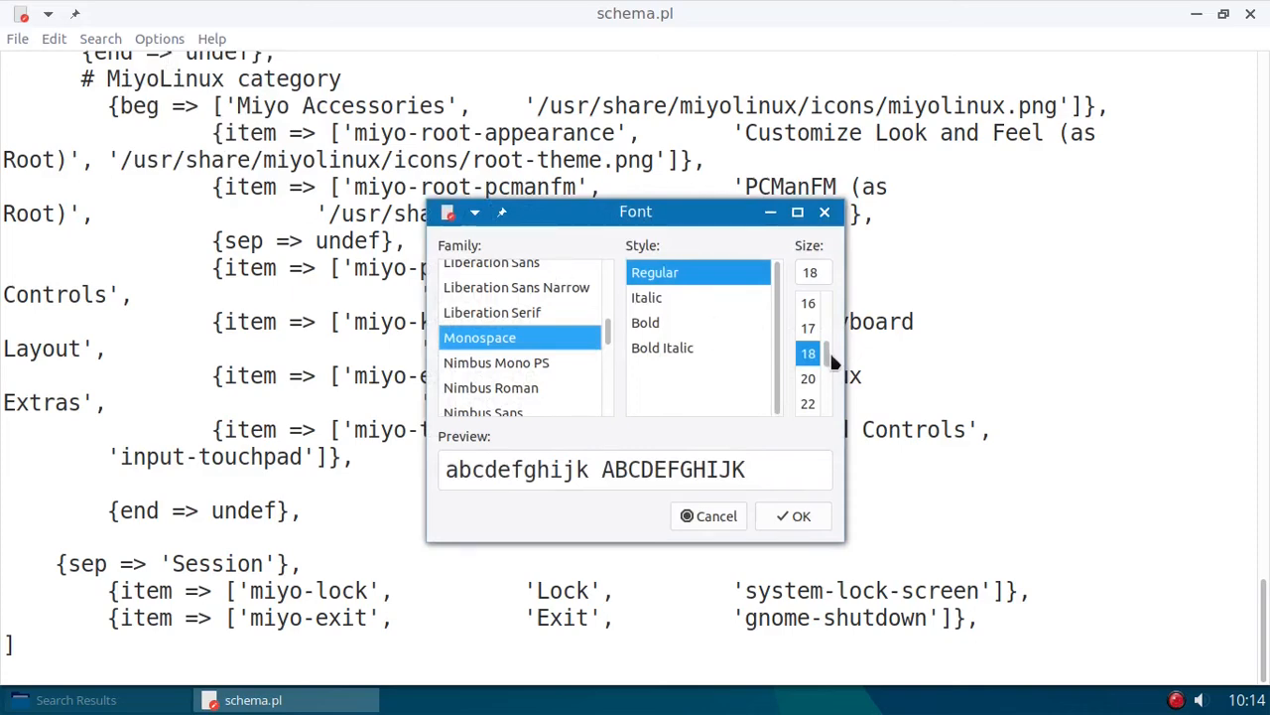
click(808, 304)
click(794, 515)
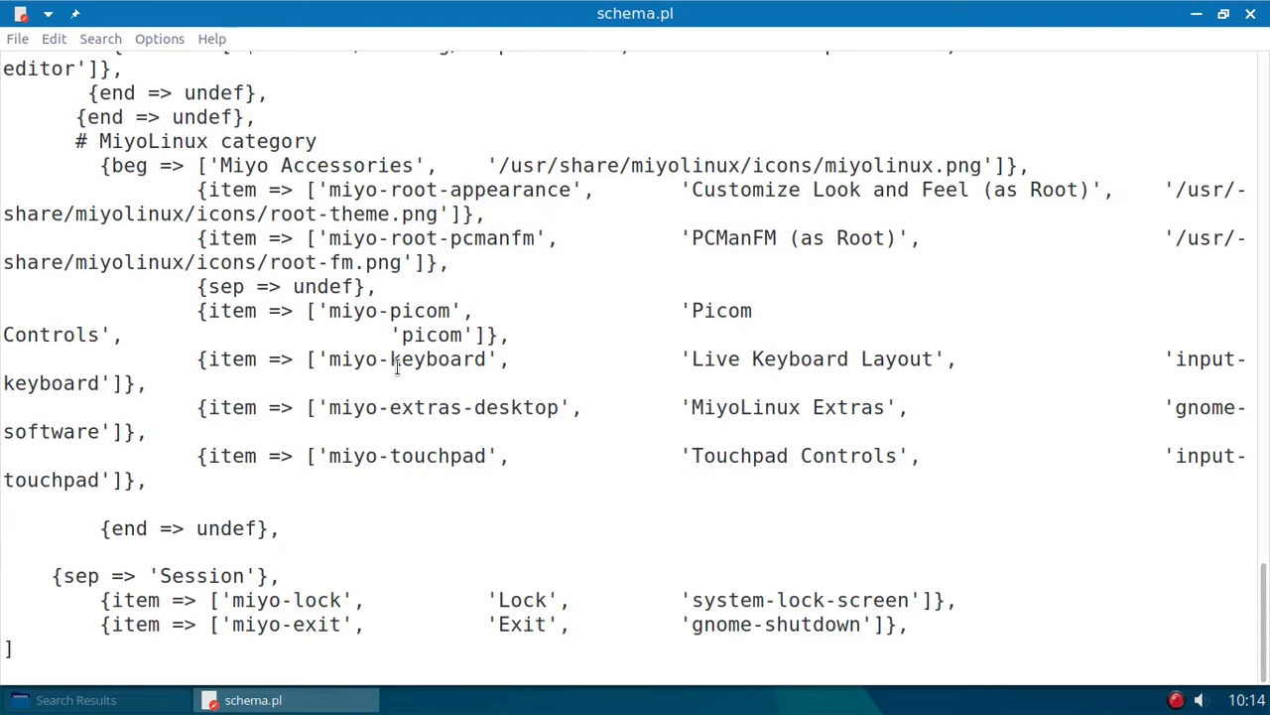
- Copy the indented opening {item => [' of the miyo-touchpad entry in the Miyo Accessories category
click(294, 455)
double_click(323, 455)
drag(323, 456, 13, 452)
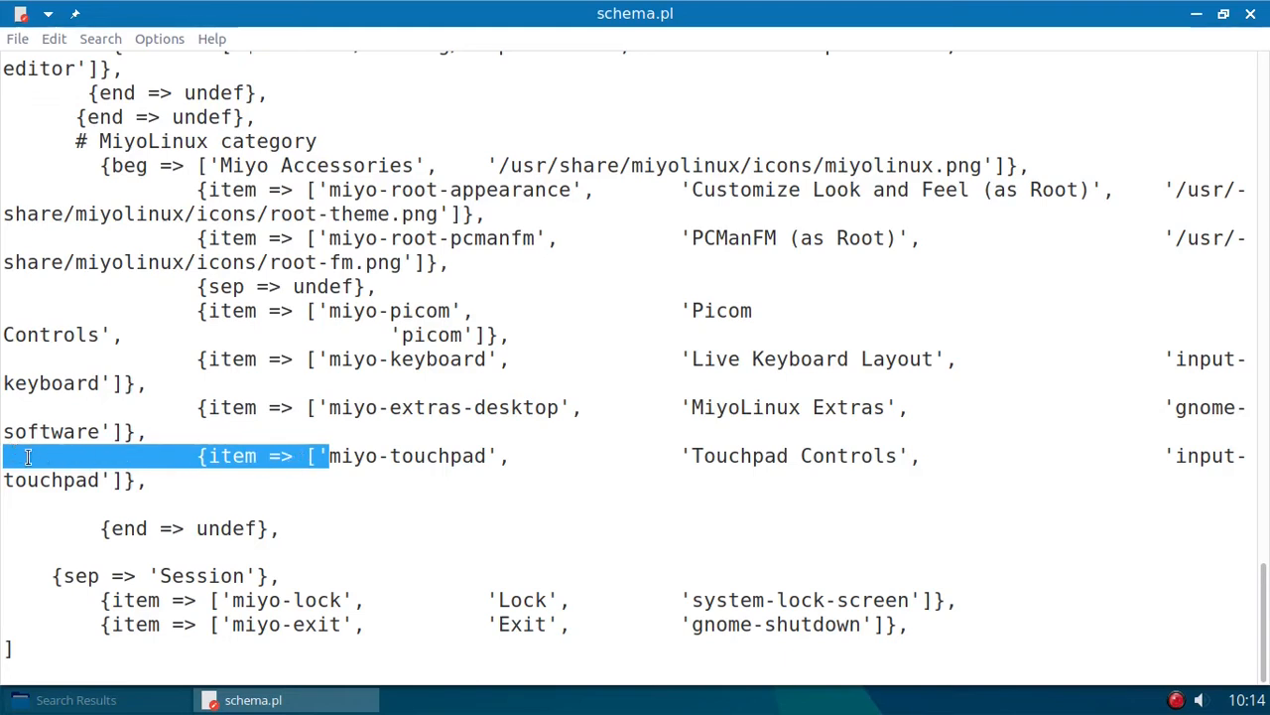
right_click(286, 460)
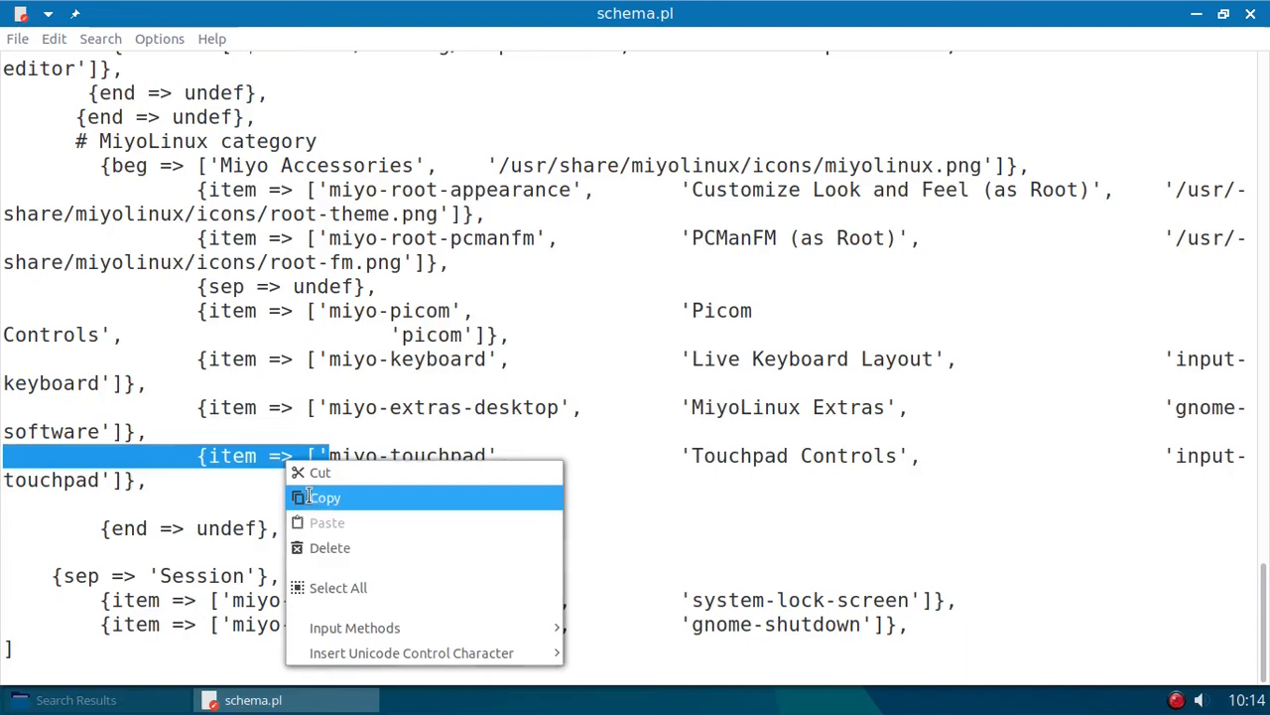
click(320, 497)
- Paste the copied opening on the blank line below the miyo-touchpad entry and align it with the items above
click(176, 498)
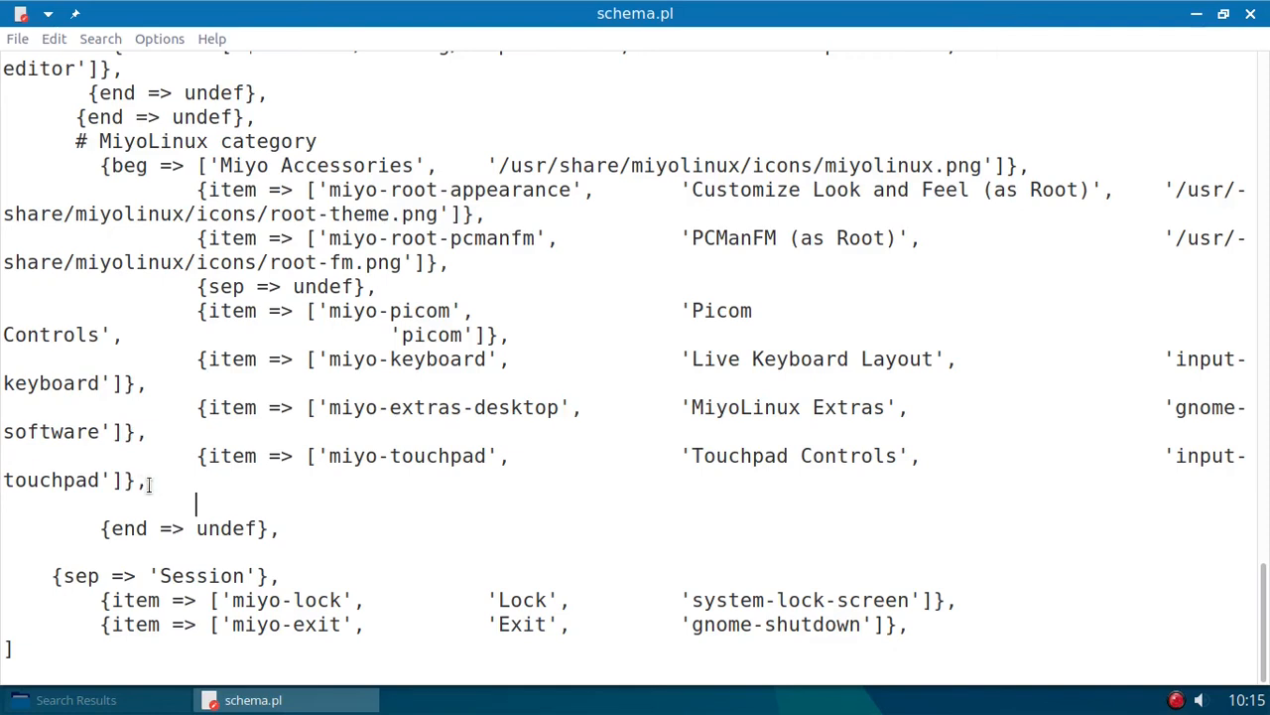
drag(149, 484, 183, 449)
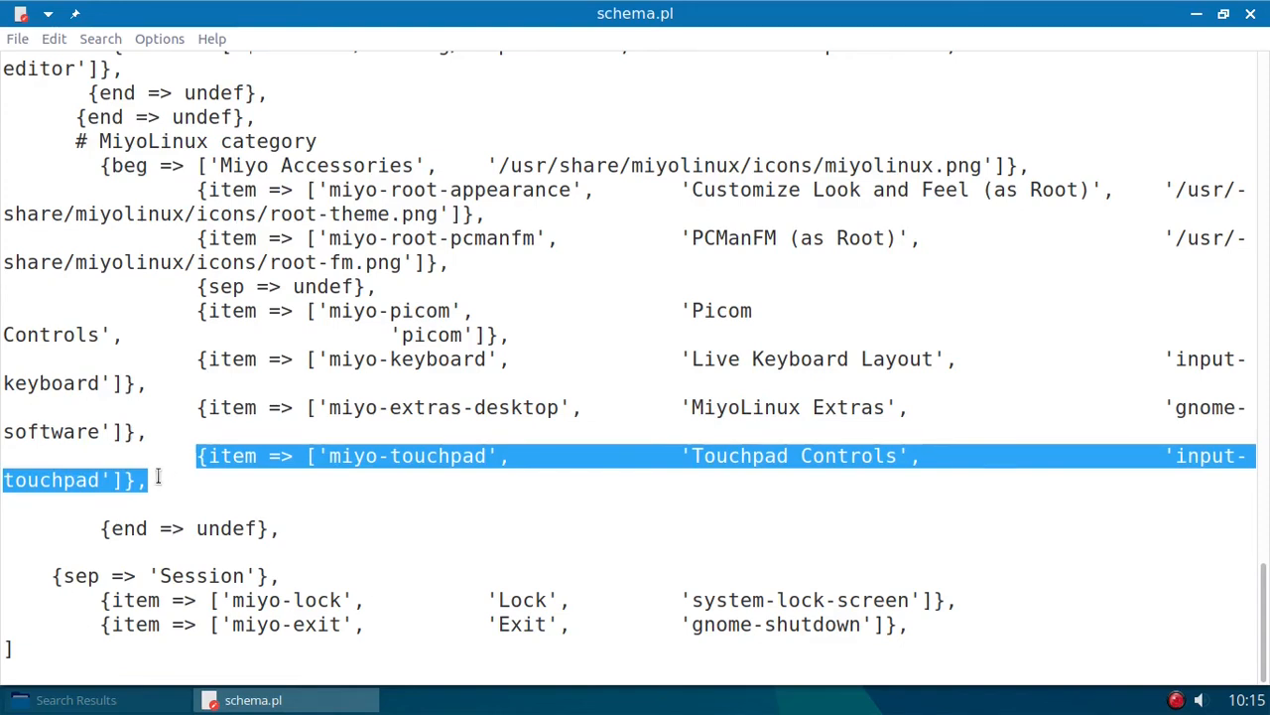
click(199, 508)
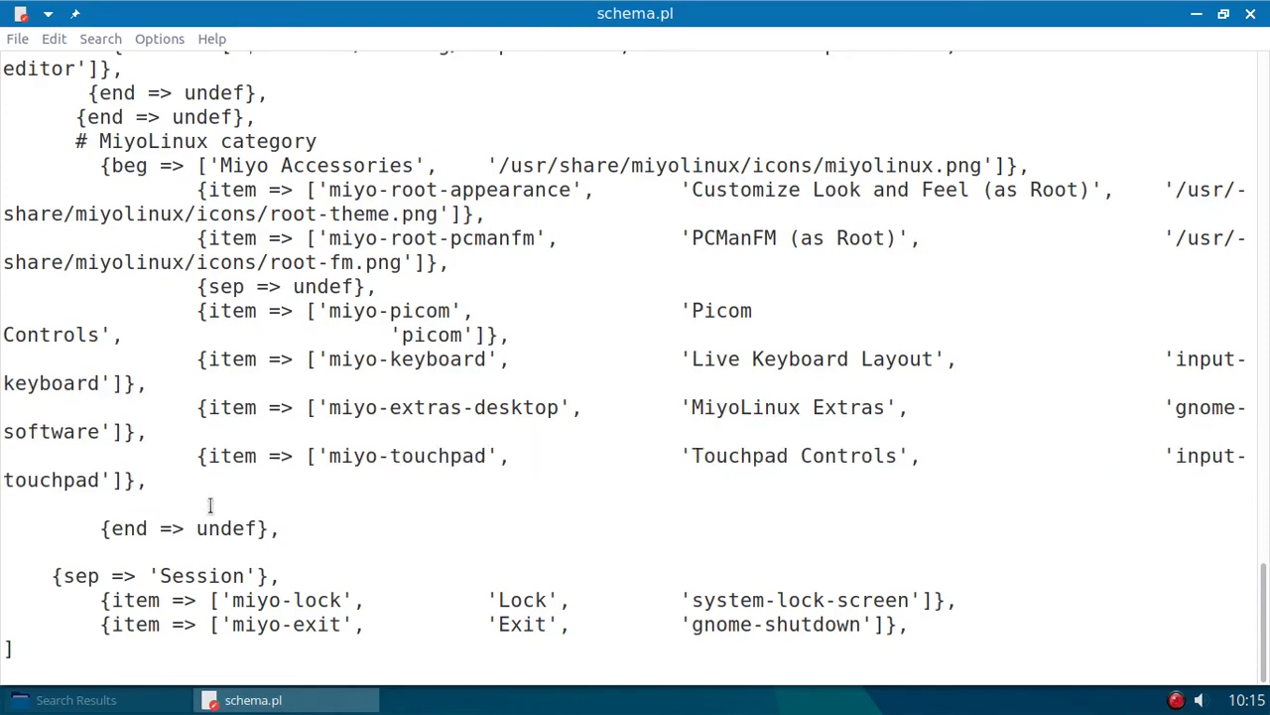
right_click(207, 505)
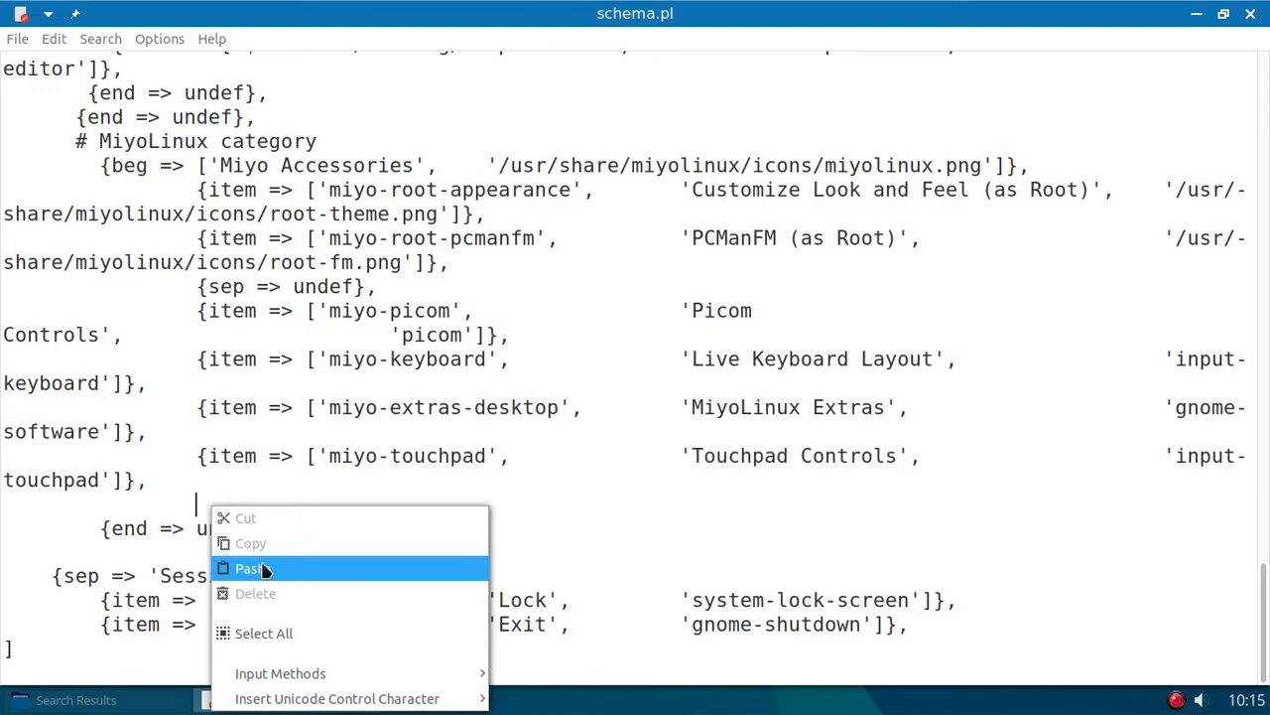
click(253, 568)
click(392, 508)
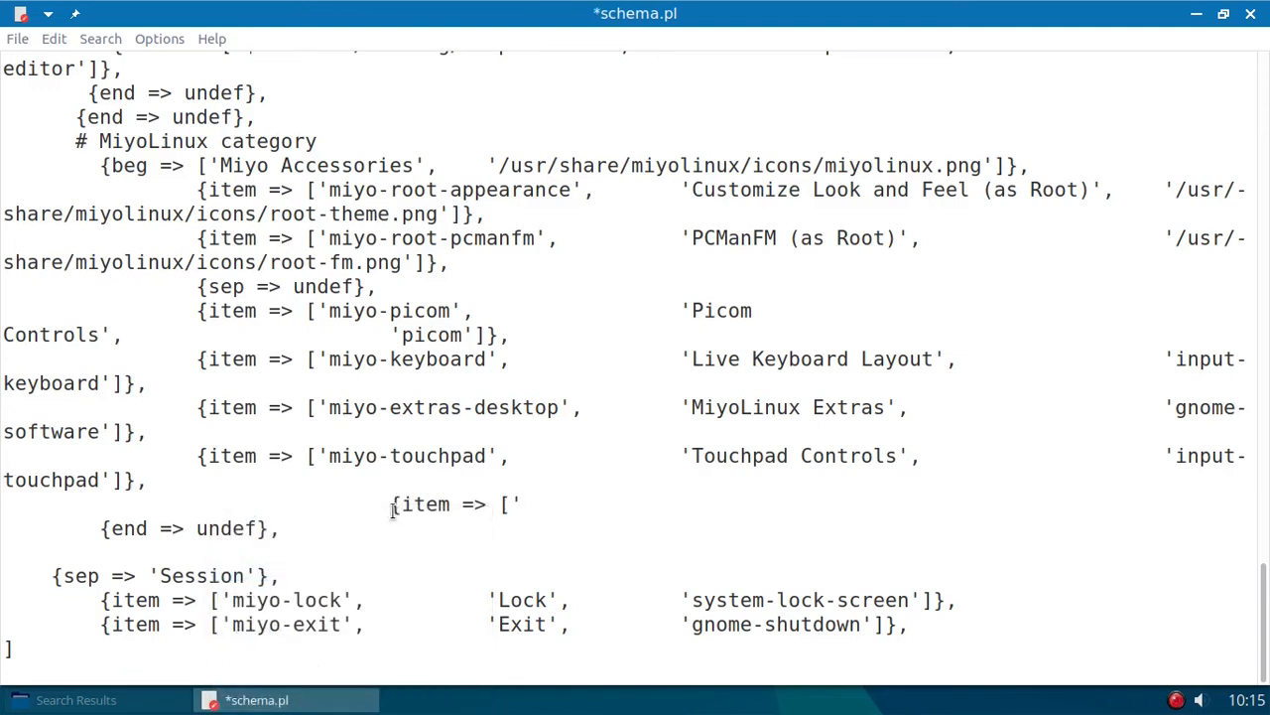
key(BackSpace)
key(BackSpace)
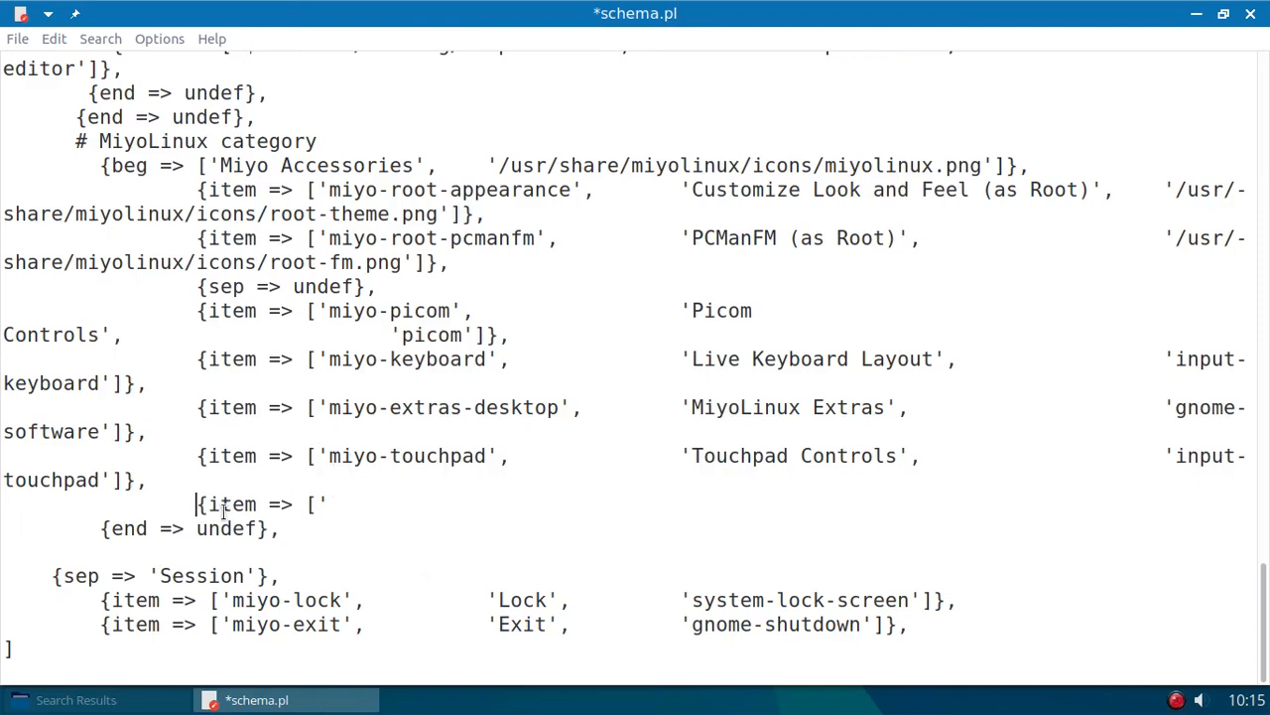
- Give the new item the command 'yad --color' and the label 'Color Picker', aligned with the columns above
drag(198, 504, 335, 507)
click(340, 504)
text(yad --color)
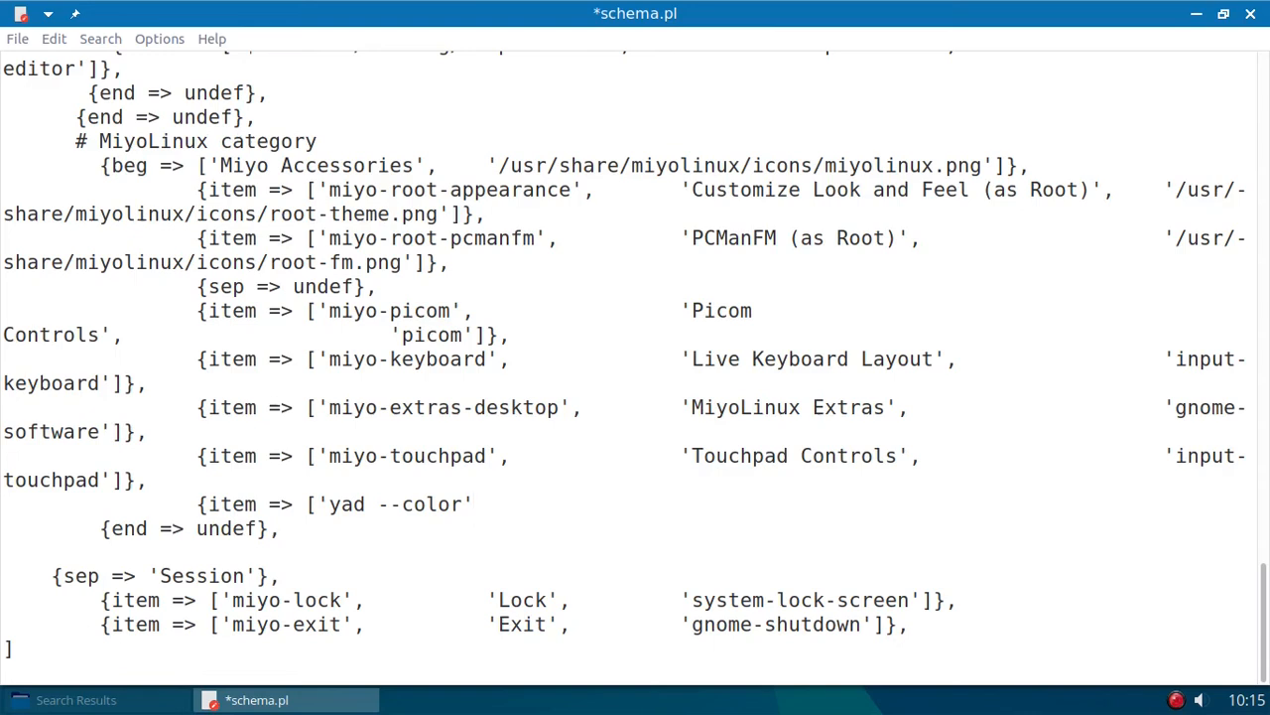
text(',)
text(Color Picker',)
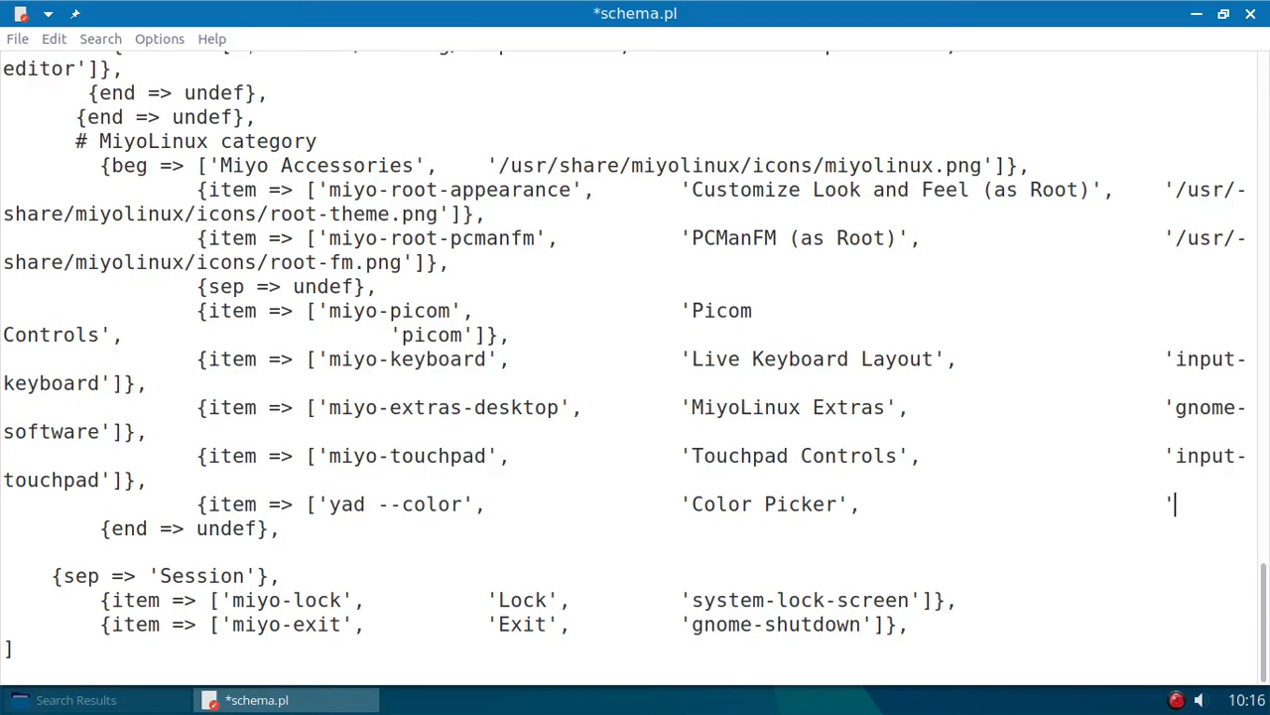
- Set the Color Picker item's icon to 'gcolor3', complete the entry with its closing brackets and comma, and save schema.pl
text(gcolor3)
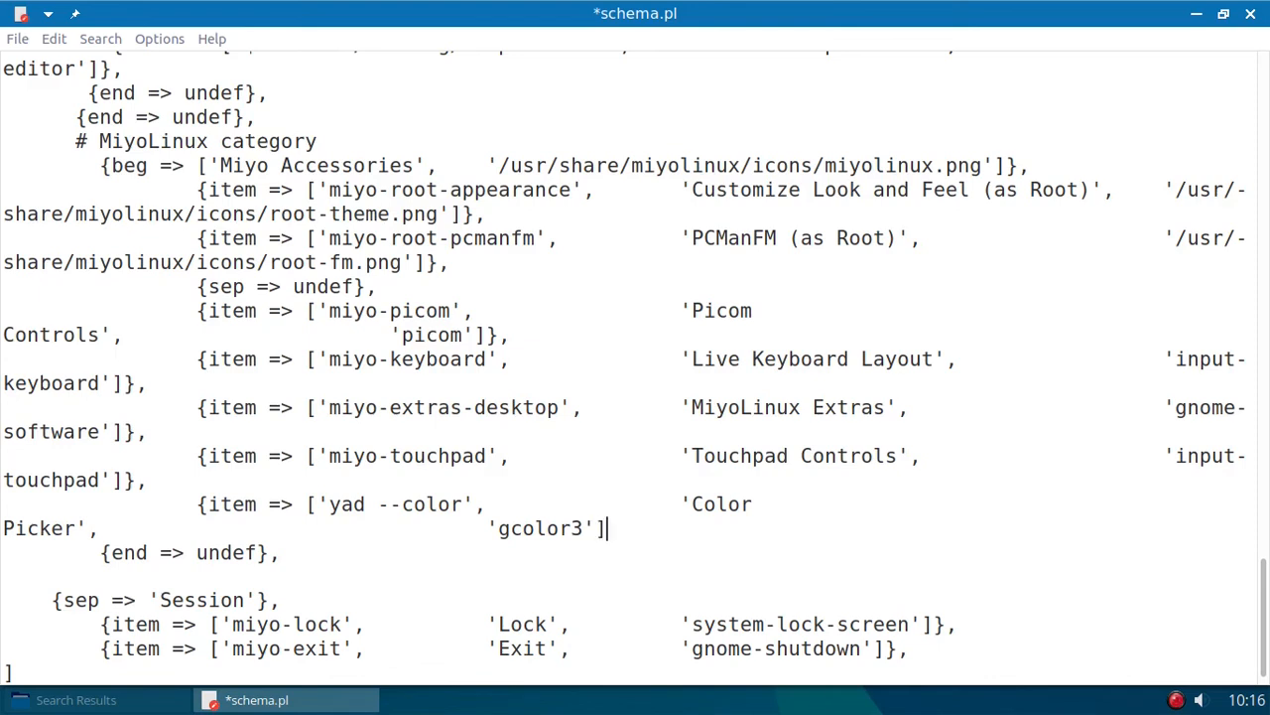
text(},)
scroll(484, 363, down, 1)
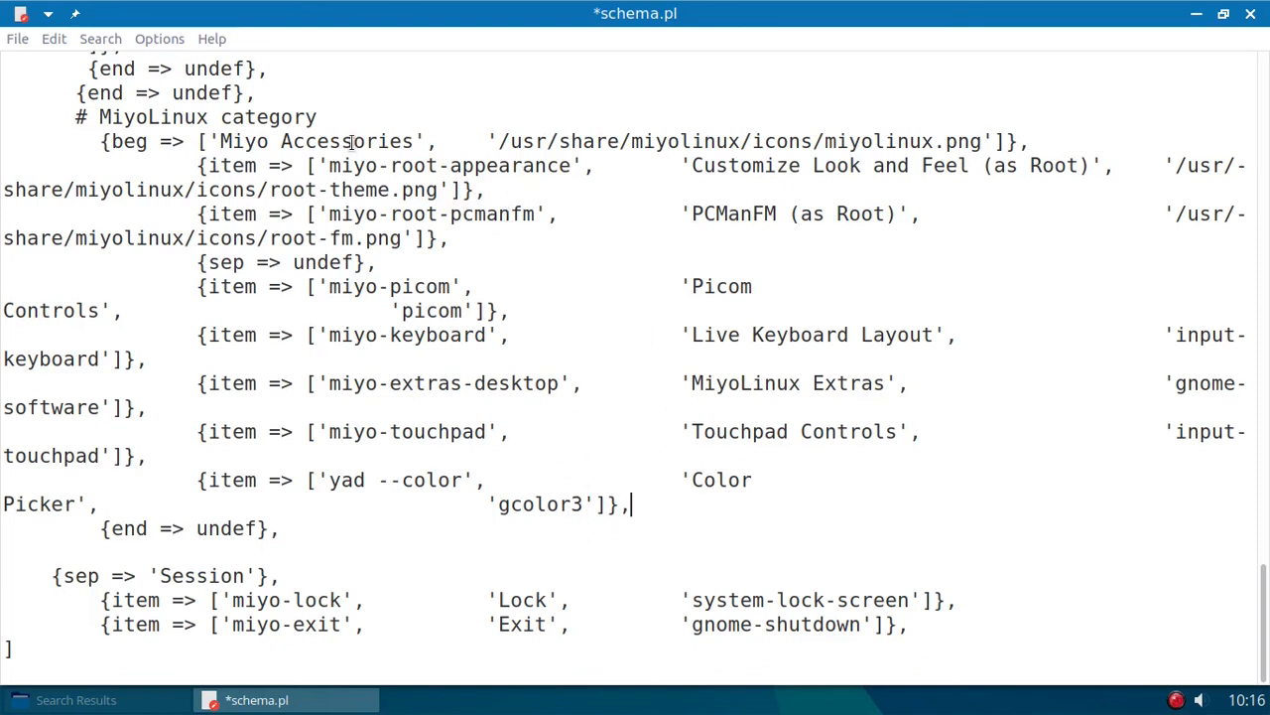
click(20, 44)
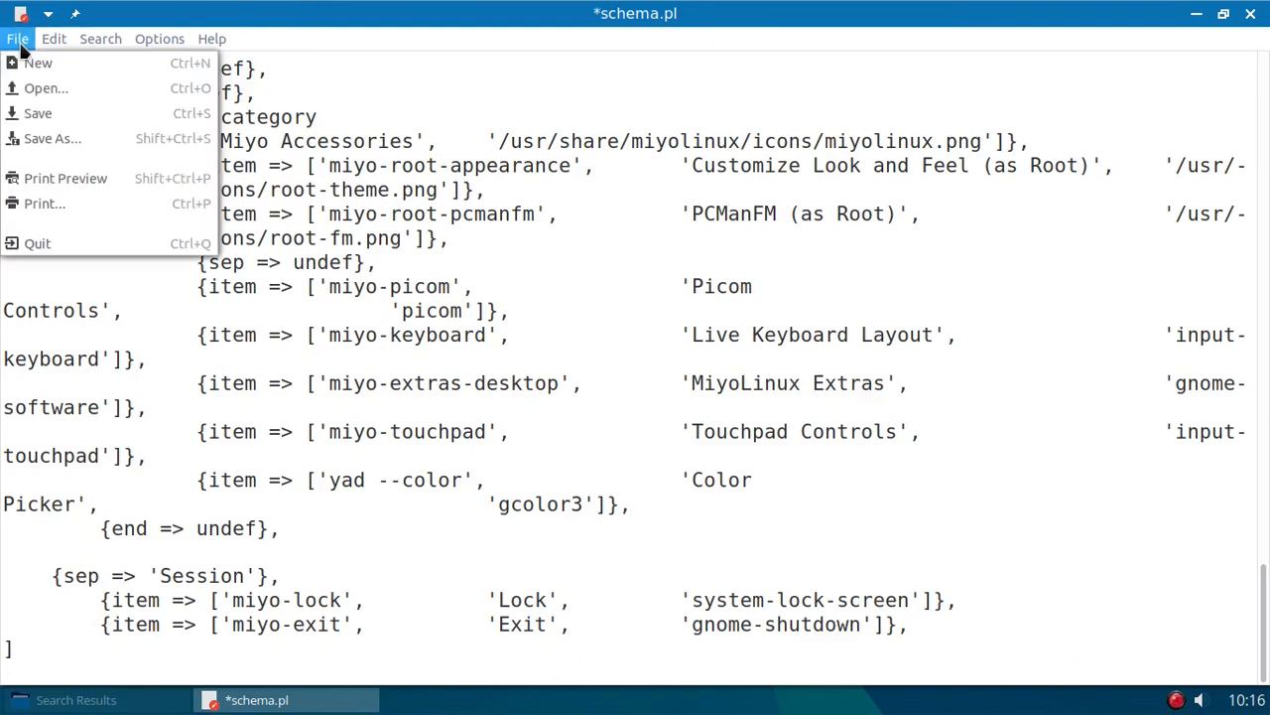
click(44, 107)
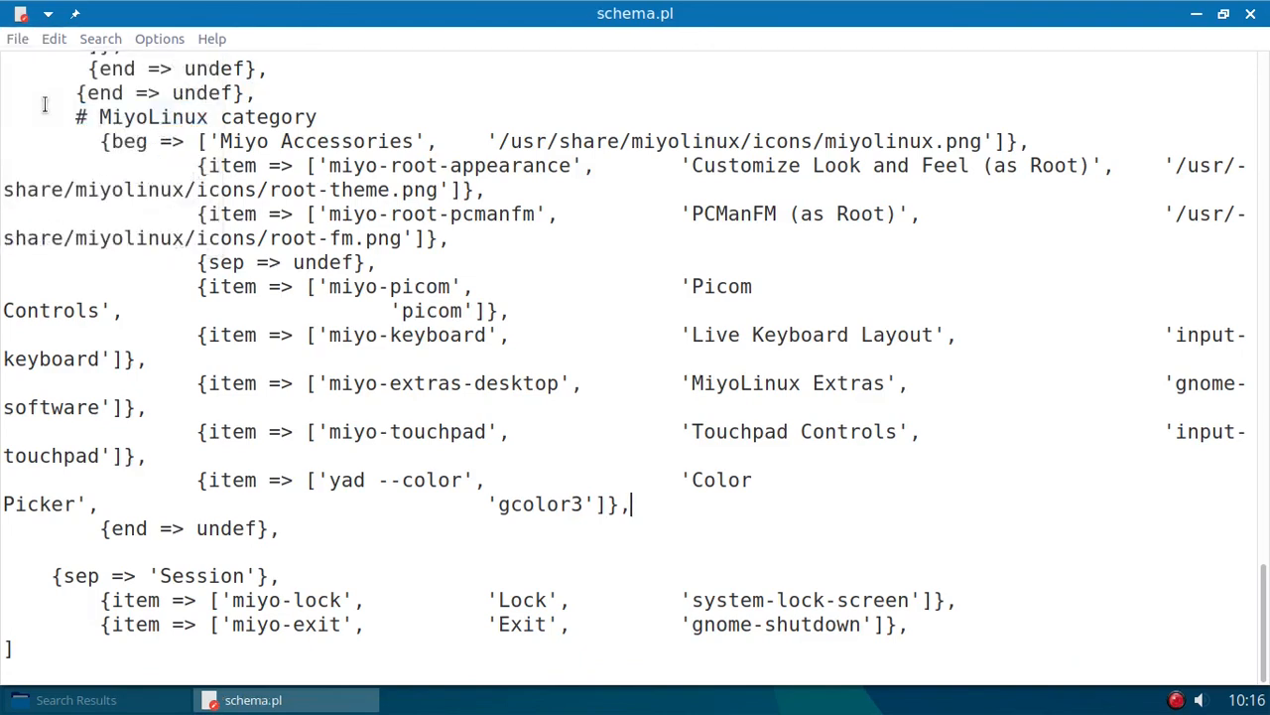
- Test the Color Picker item in Miyo Accessories by launching it from the desktop, and close its dialog and the remaining windows
click(1197, 16)
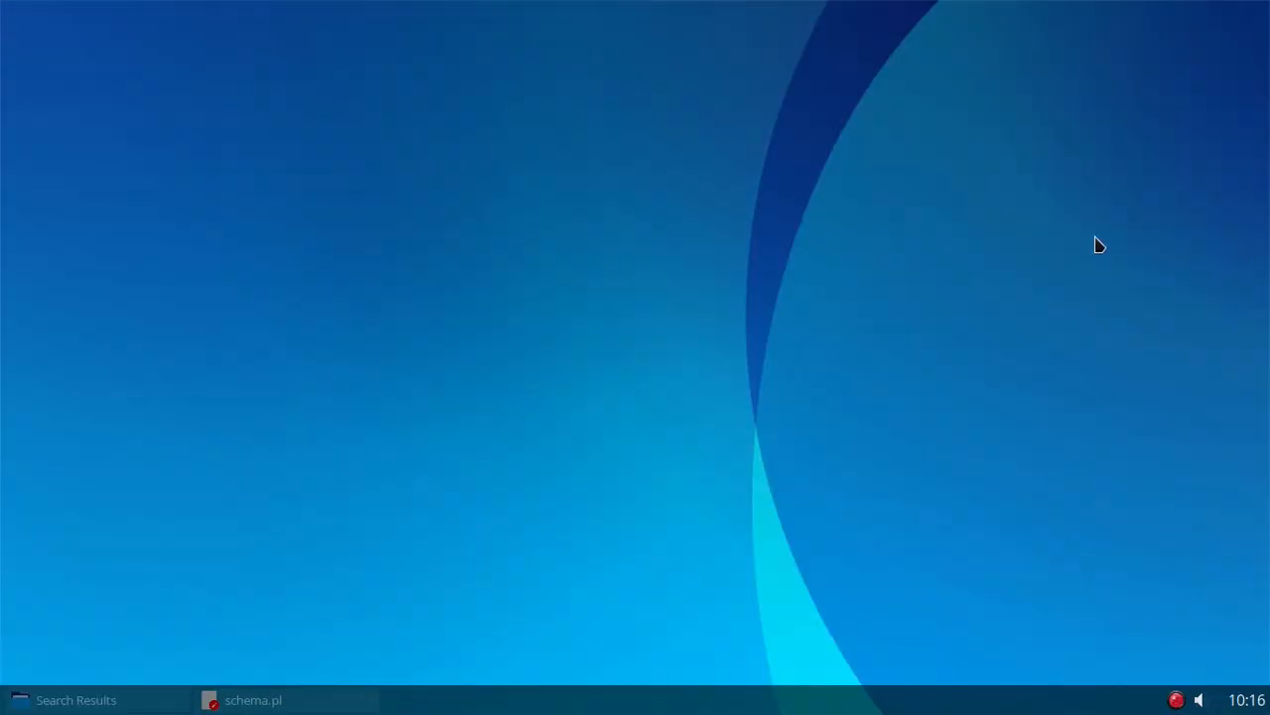
right_click(227, 103)
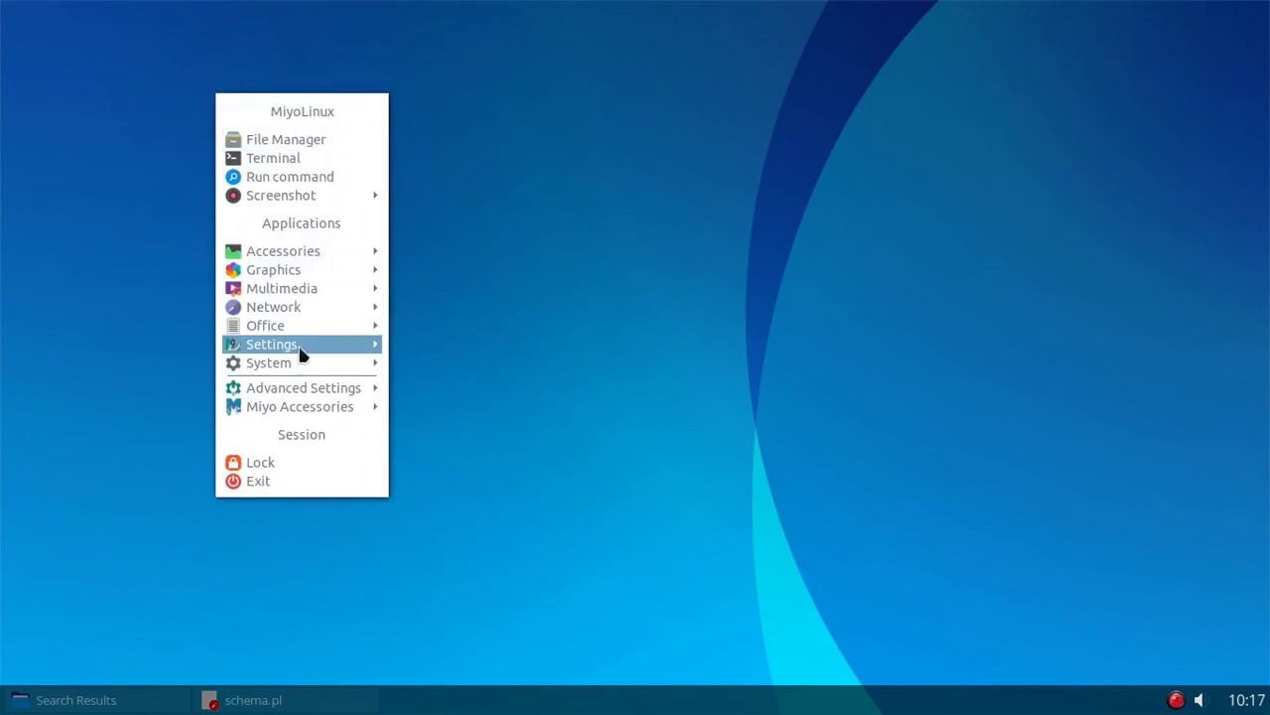
mouse_move(295, 410)
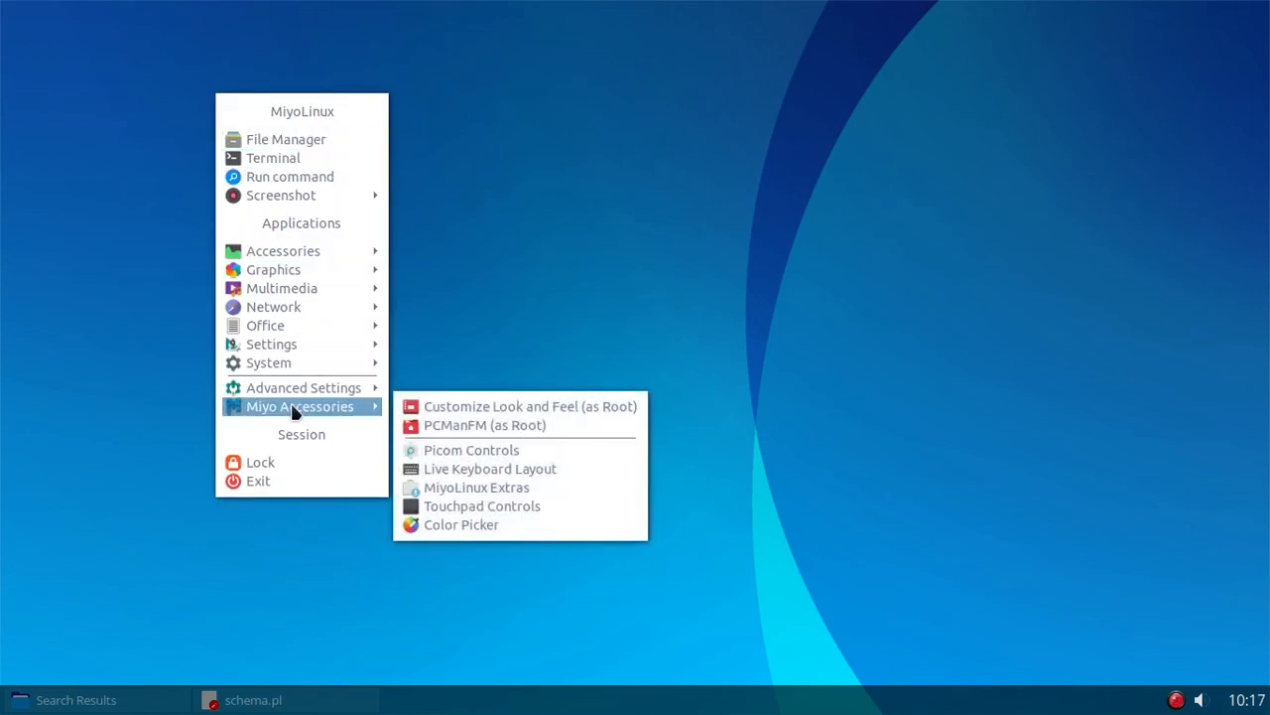
click(511, 531)
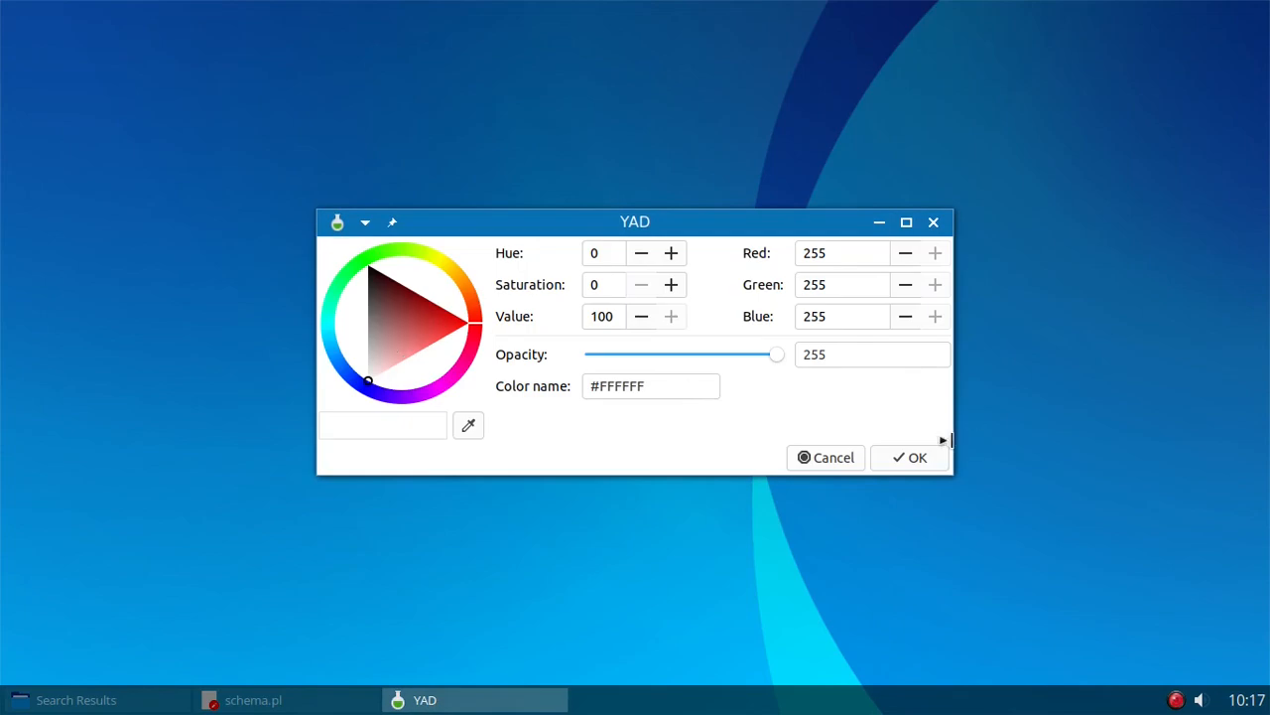
click(832, 458)
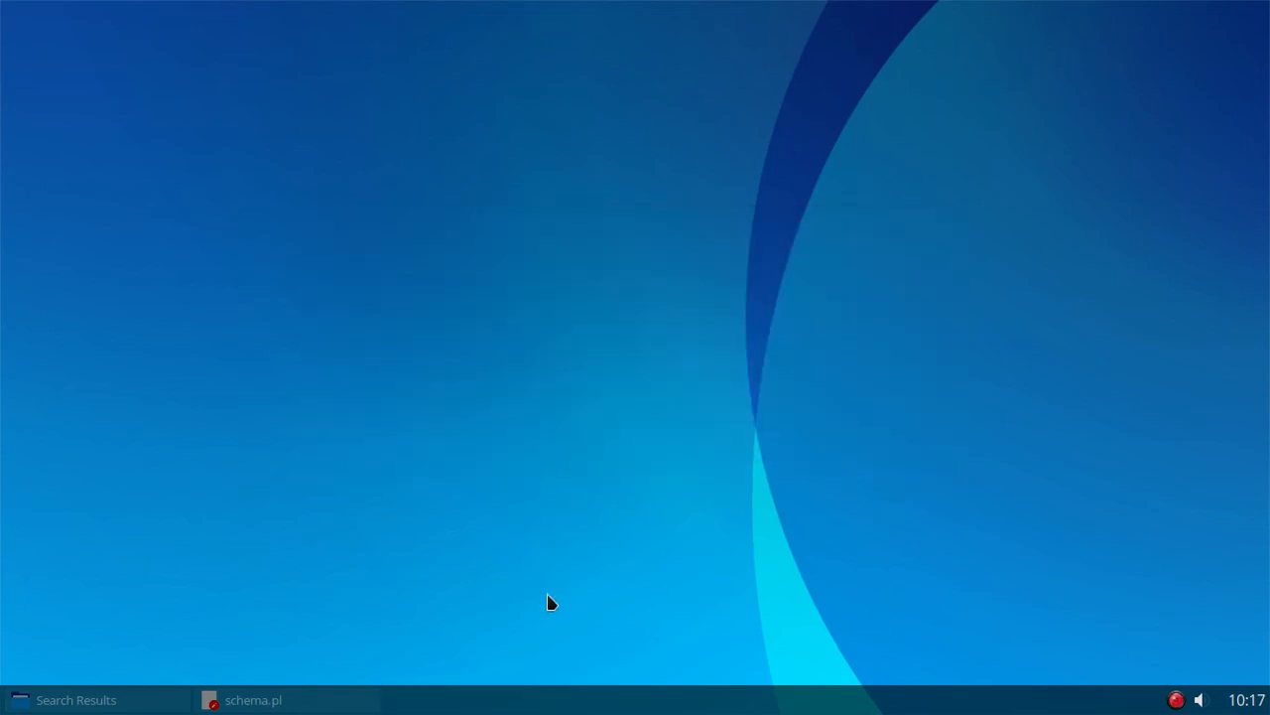
right_click(104, 708)
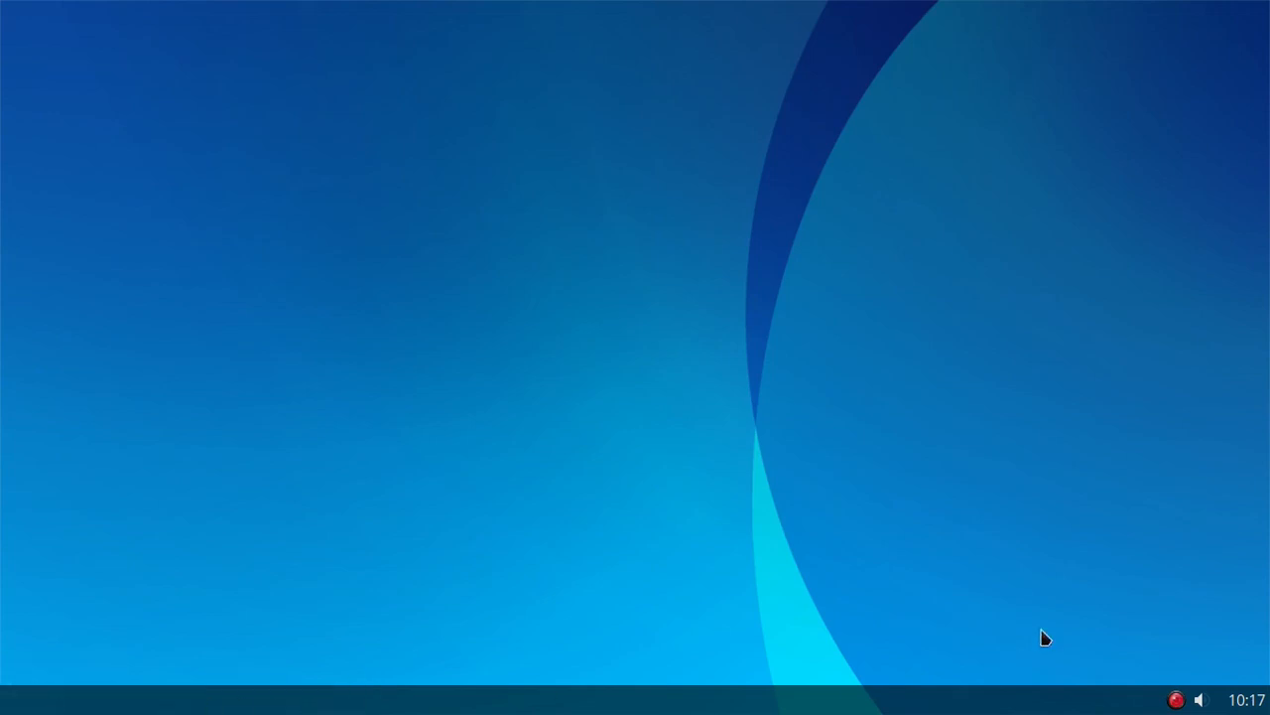